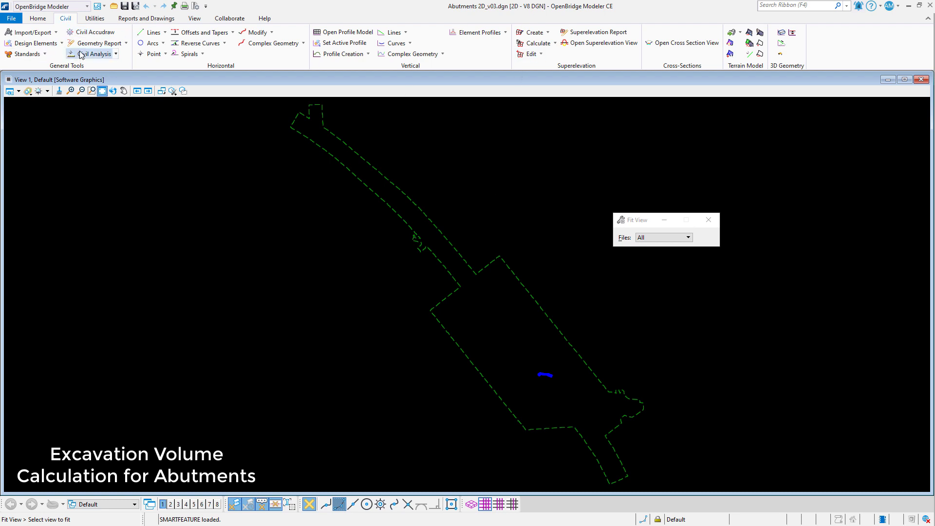
Toggle the display of the attached abutment reference model off and on again to check what it contains.
{"action": "left_click", "coordinate": [38, 20]}
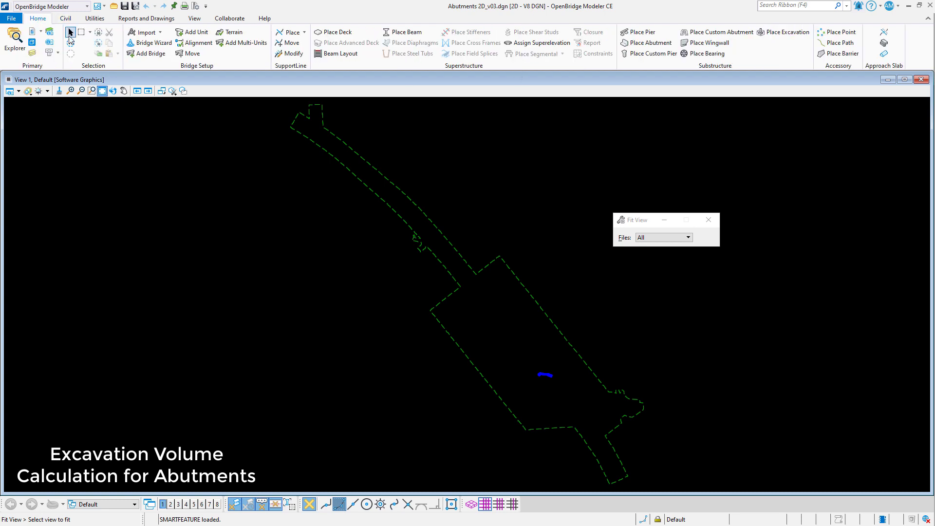
{"action": "left_click", "coordinate": [33, 43]}
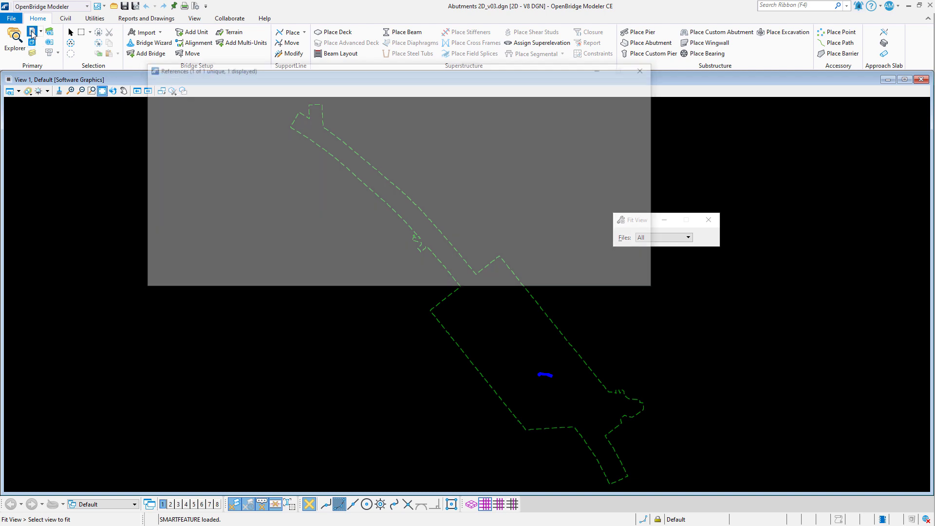
{"action": "left_click", "coordinate": [590, 120]}
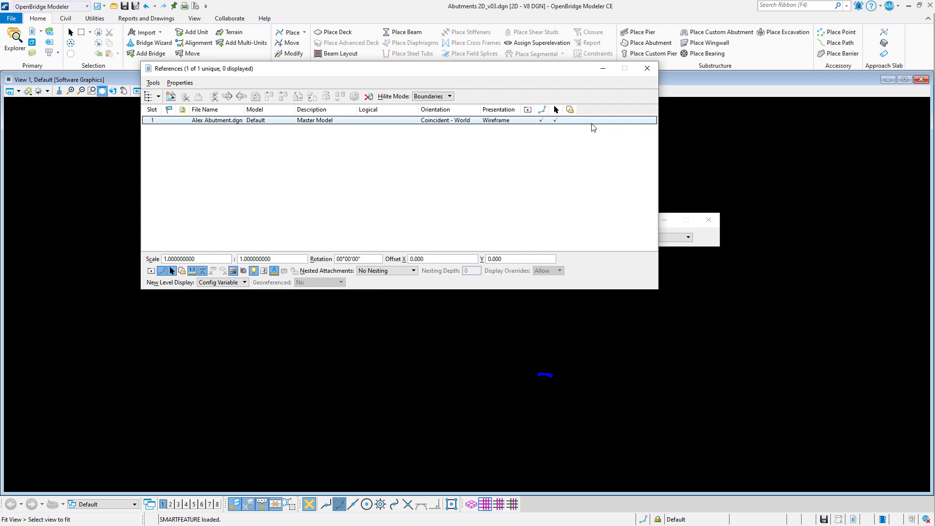
{"action": "left_click", "coordinate": [528, 121]}
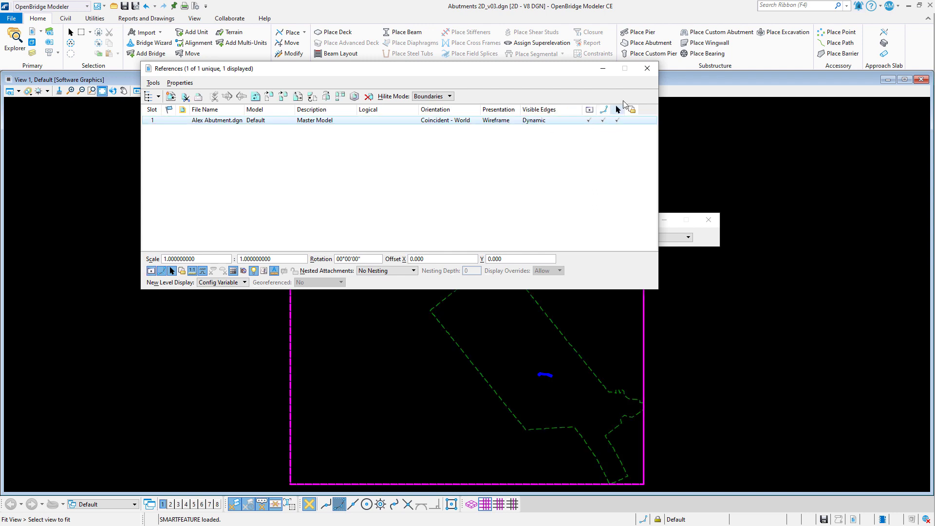
{"action": "left_click", "coordinate": [650, 71]}
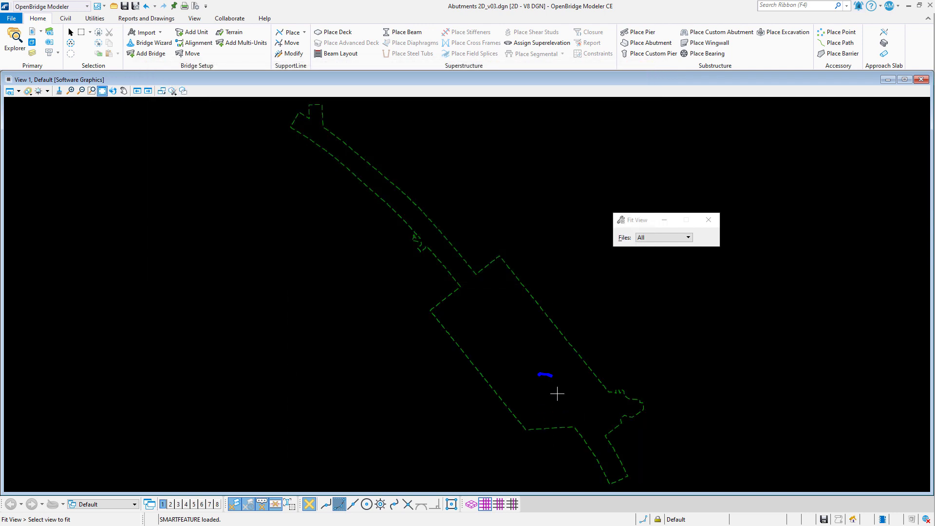
Examine the blue abutment footprint outline inside the green terrain boundary.
{"action": "scroll", "coordinate": [566, 393], "scroll_direction": "up", "scroll_amount": 2}
{"action": "scroll", "coordinate": [502, 347], "scroll_direction": "up", "scroll_amount": 8}
{"action": "scroll", "coordinate": [466, 364], "scroll_direction": "up", "scroll_amount": 4}
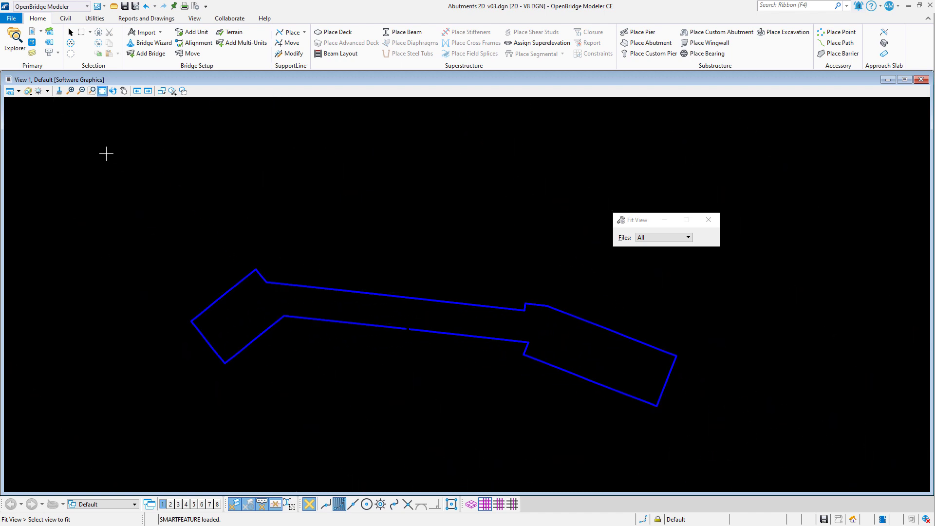
{"action": "left_click", "coordinate": [70, 32]}
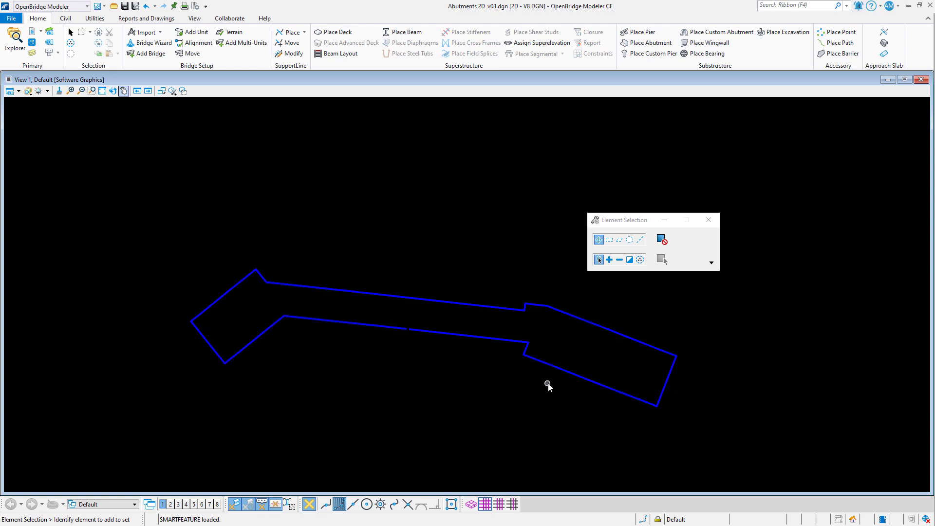
{"action": "scroll", "coordinate": [548, 384], "scroll_direction": "down", "scroll_amount": 3}
{"action": "scroll", "coordinate": [587, 411], "scroll_direction": "up", "scroll_amount": 1}
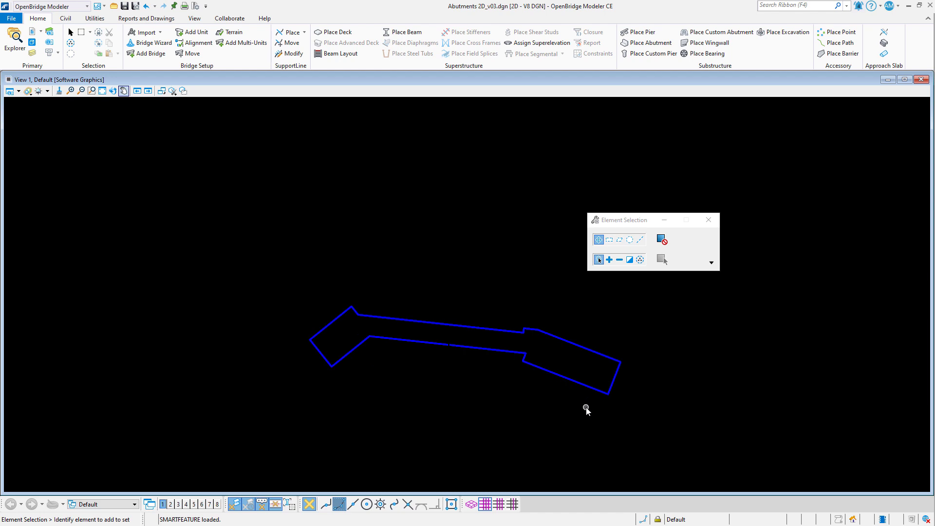
{"action": "scroll", "coordinate": [587, 410], "scroll_direction": "down", "scroll_amount": 3}
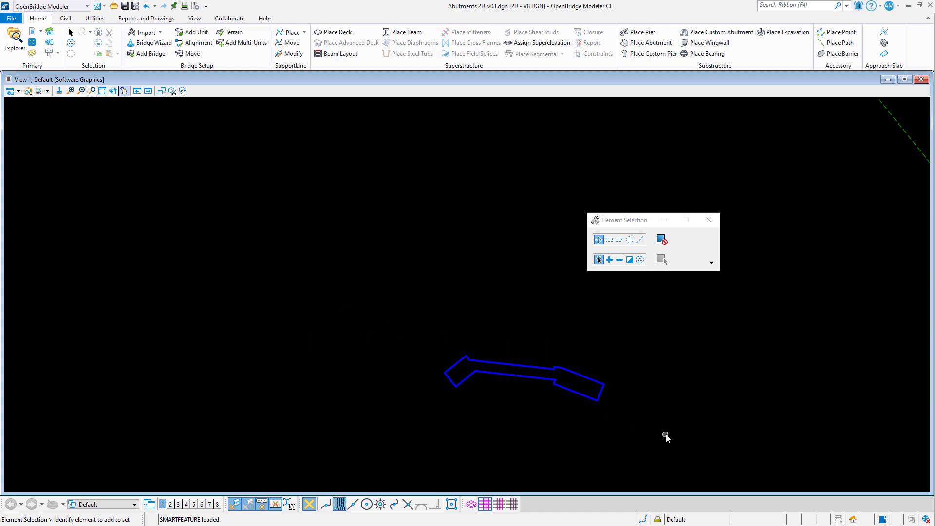
{"action": "scroll", "coordinate": [665, 436], "scroll_direction": "up", "scroll_amount": 3}
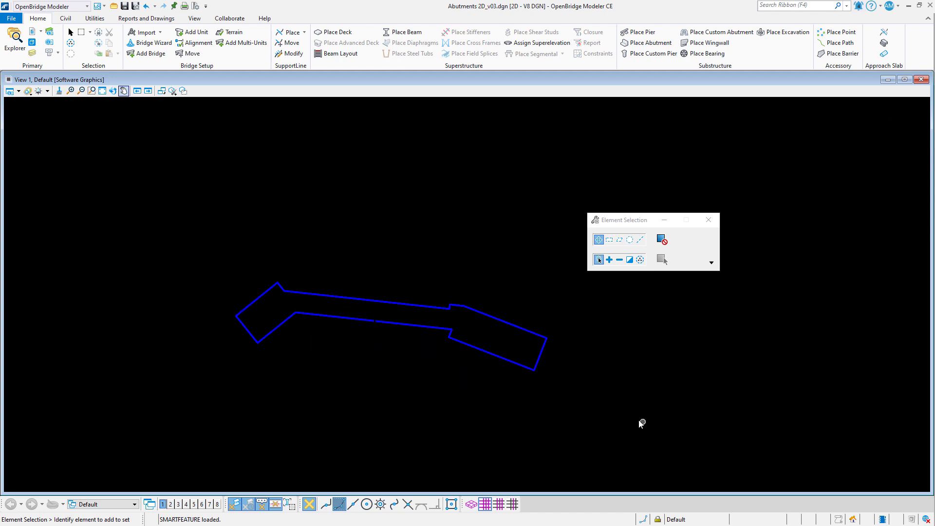
Start Set Feature Definition with feature type Alignment and choose the Geom_Temp definition from the Road group.
{"action": "left_click", "coordinate": [65, 18]}
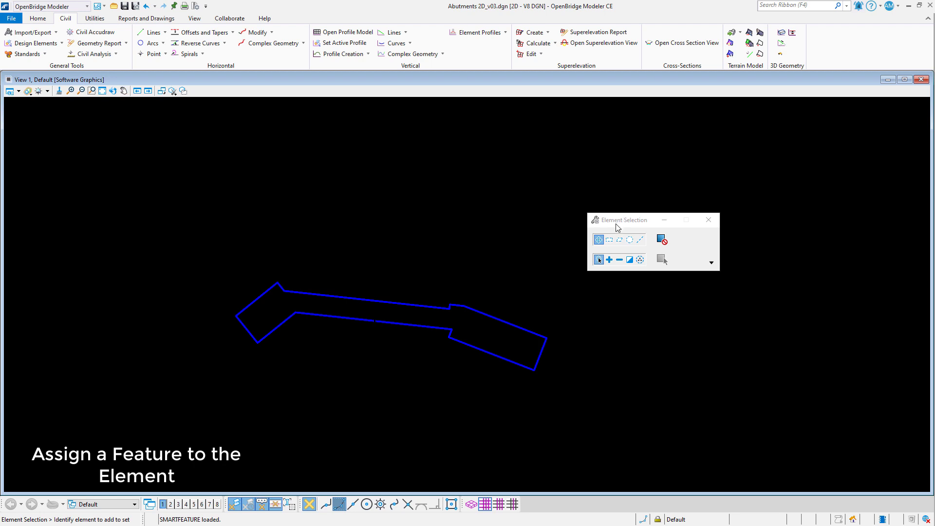
{"action": "left_click_drag", "start_coordinate": [615, 220], "coordinate": [707, 138]}
{"action": "left_click", "coordinate": [172, 91]}
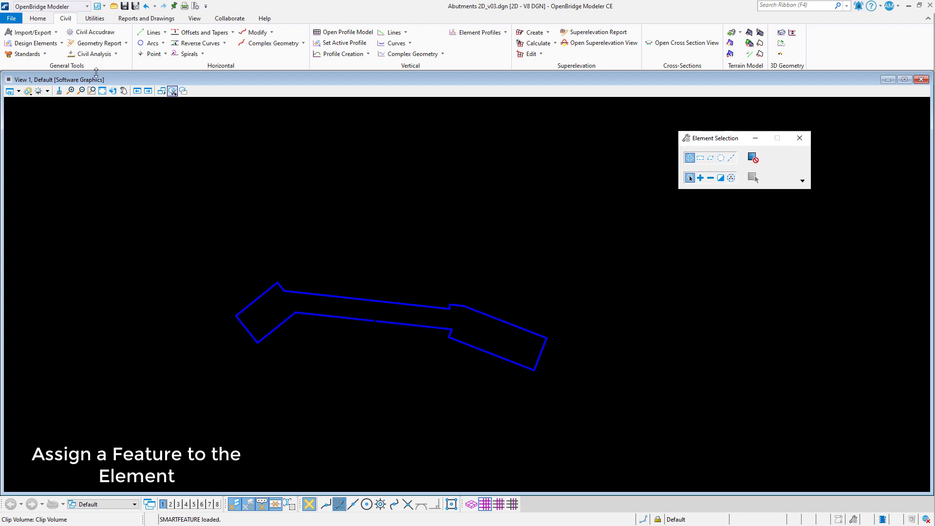
{"action": "left_click", "coordinate": [45, 54]}
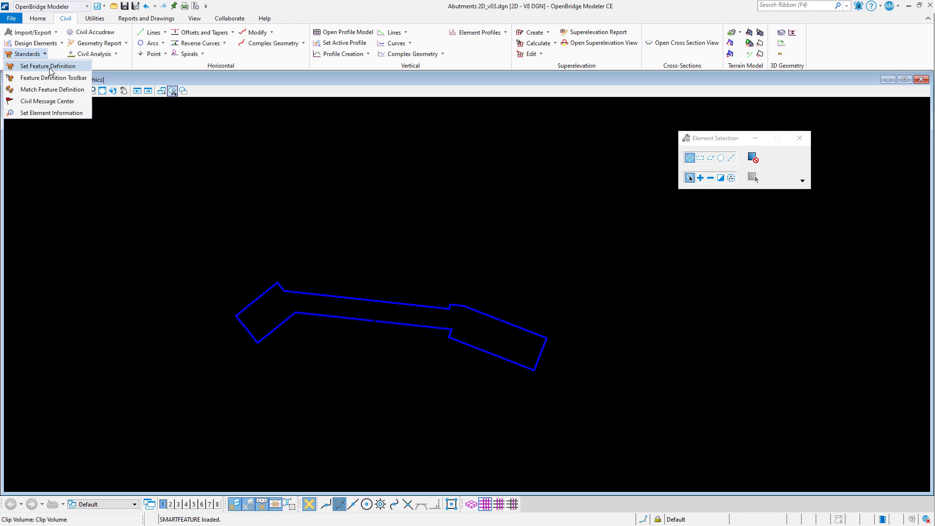
{"action": "left_click", "coordinate": [50, 70]}
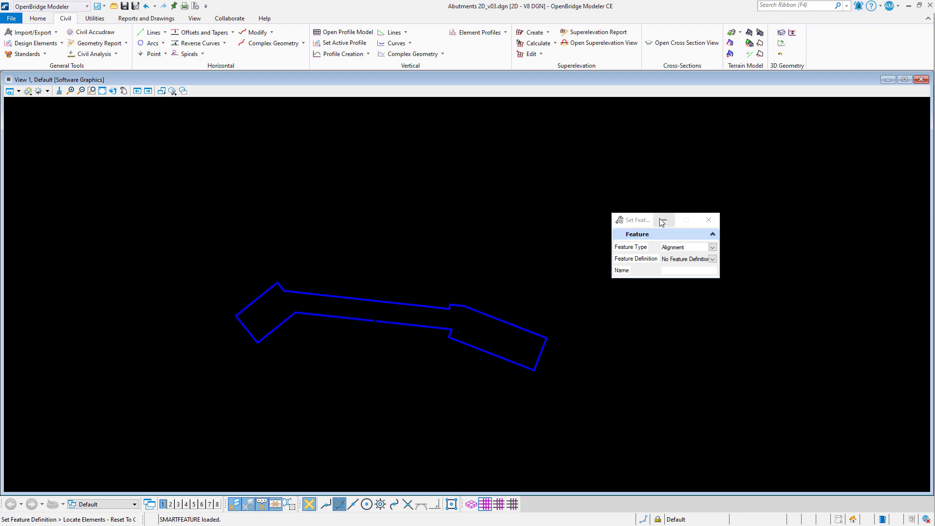
{"action": "left_click_drag", "start_coordinate": [638, 220], "coordinate": [599, 139]}
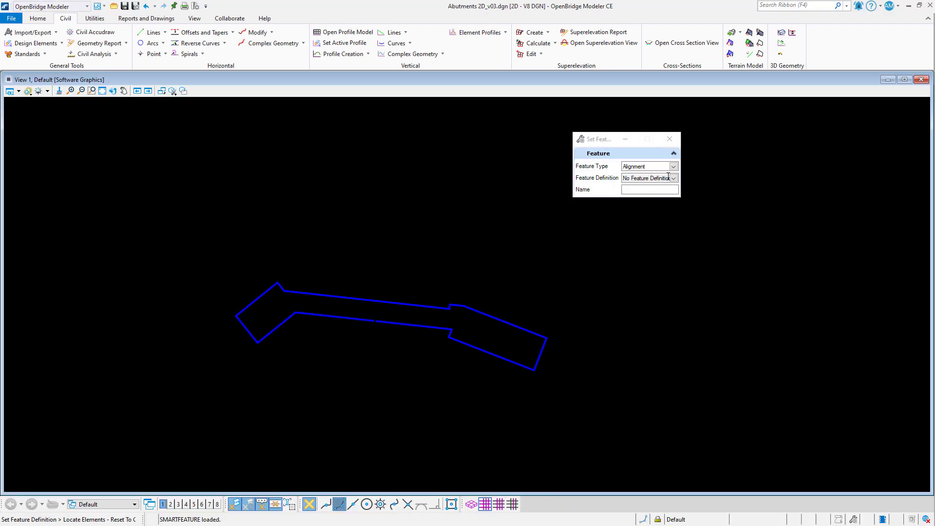
{"action": "left_click", "coordinate": [675, 179]}
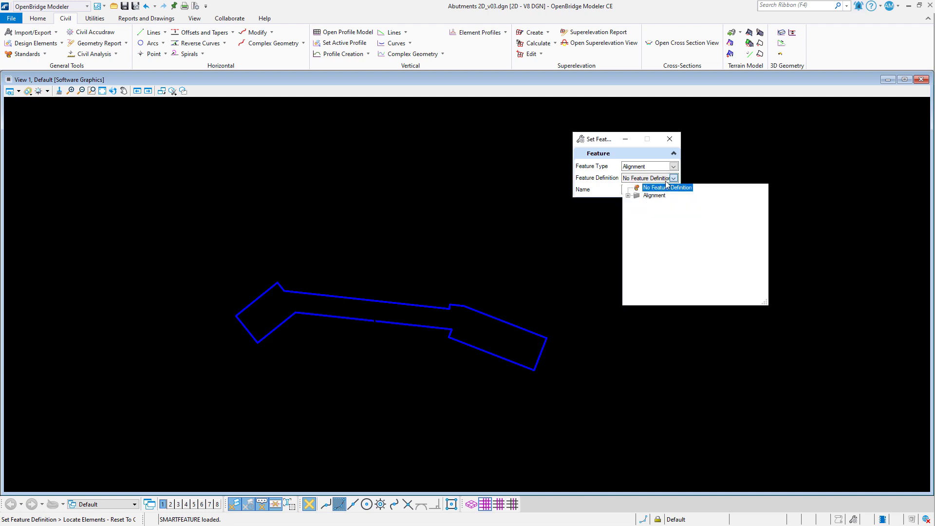
{"action": "left_click", "coordinate": [630, 192]}
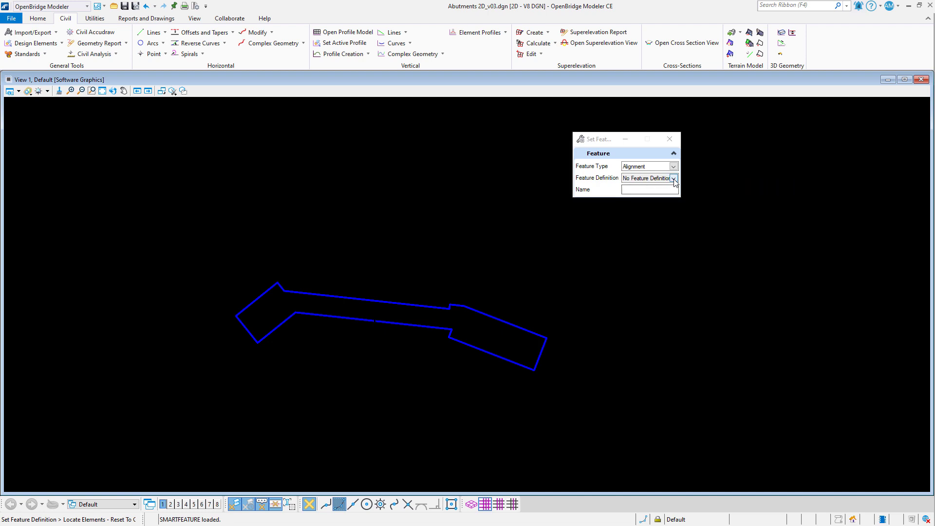
{"action": "left_click", "coordinate": [674, 179]}
{"action": "left_click", "coordinate": [629, 195]}
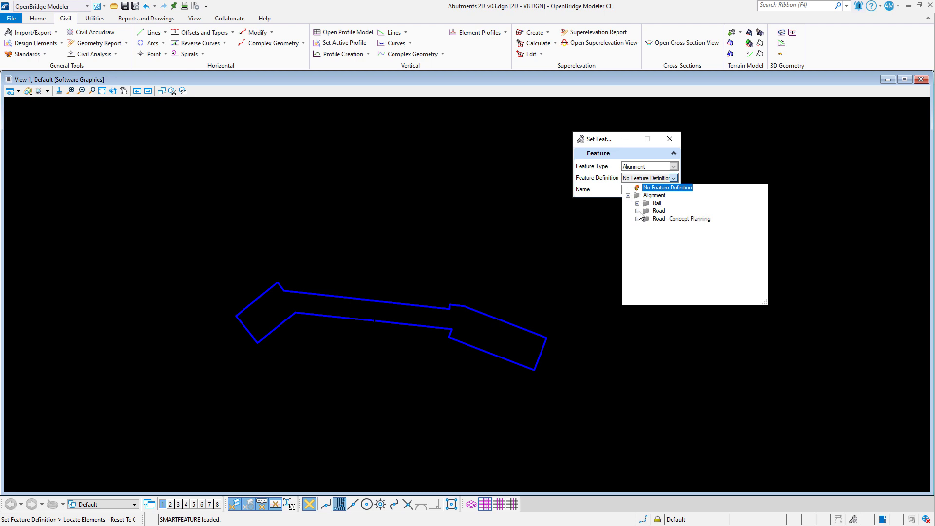
{"action": "left_click", "coordinate": [637, 211]}
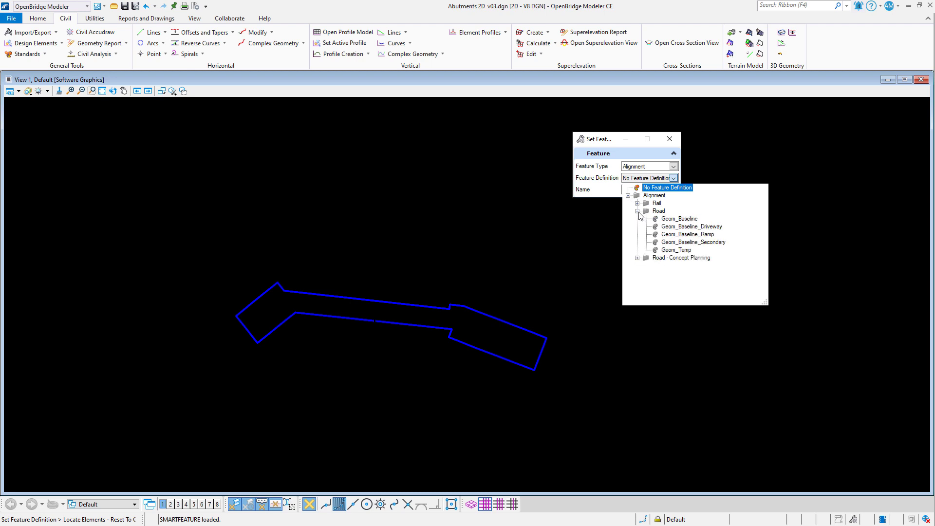
{"action": "left_click", "coordinate": [676, 250]}
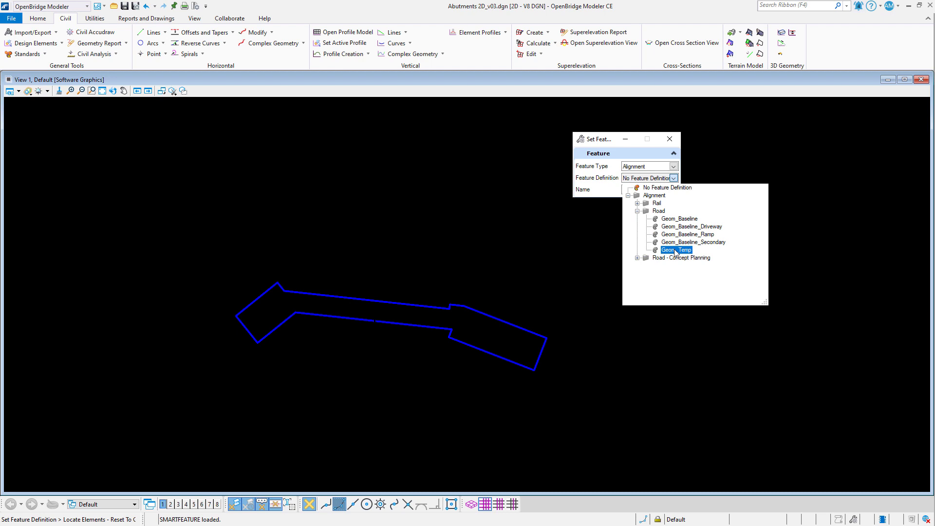
{"action": "left_click", "coordinate": [675, 250]}
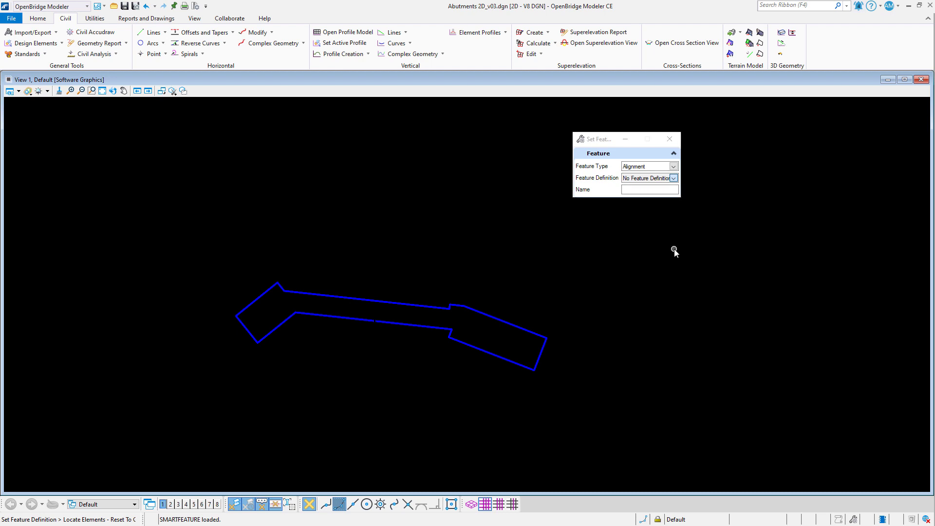
Name the feature Abutment, assign it to the blue abutment outline and return to element selection.
{"action": "double_click", "coordinate": [656, 189]}
{"action": "type", "text": "A"}
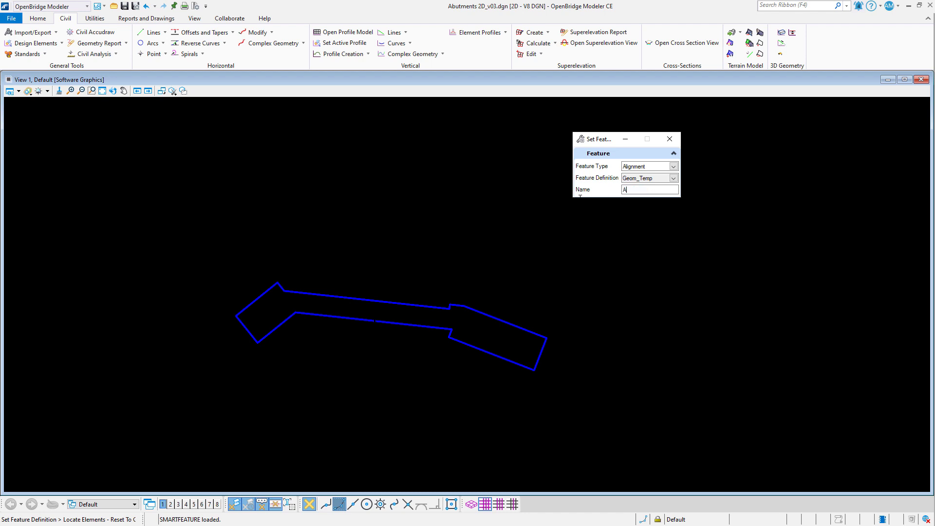
{"action": "type", "text": "butment"}
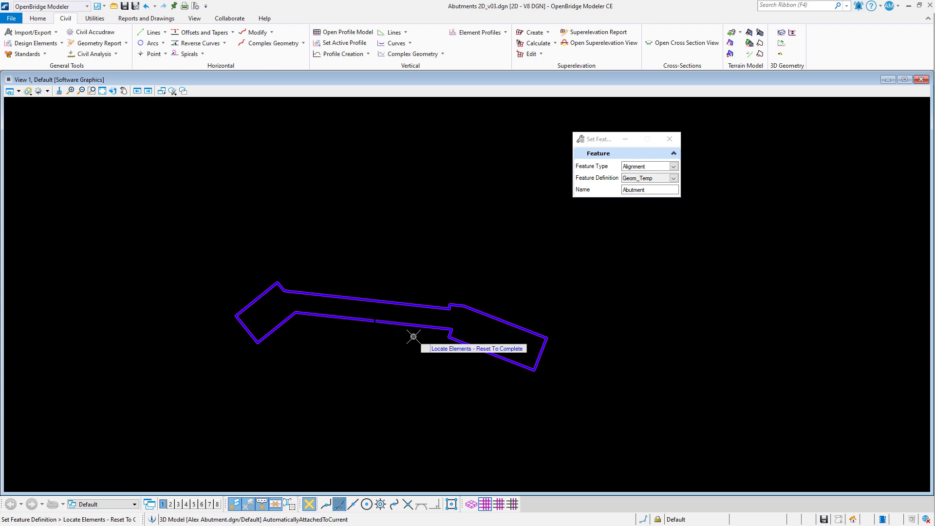
{"action": "right_click", "coordinate": [414, 337]}
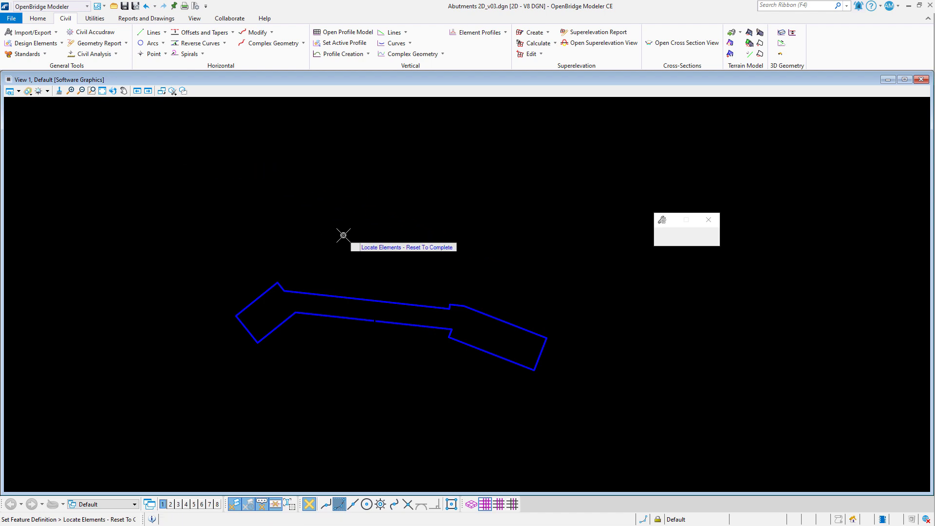
{"action": "key", "text": "space"}
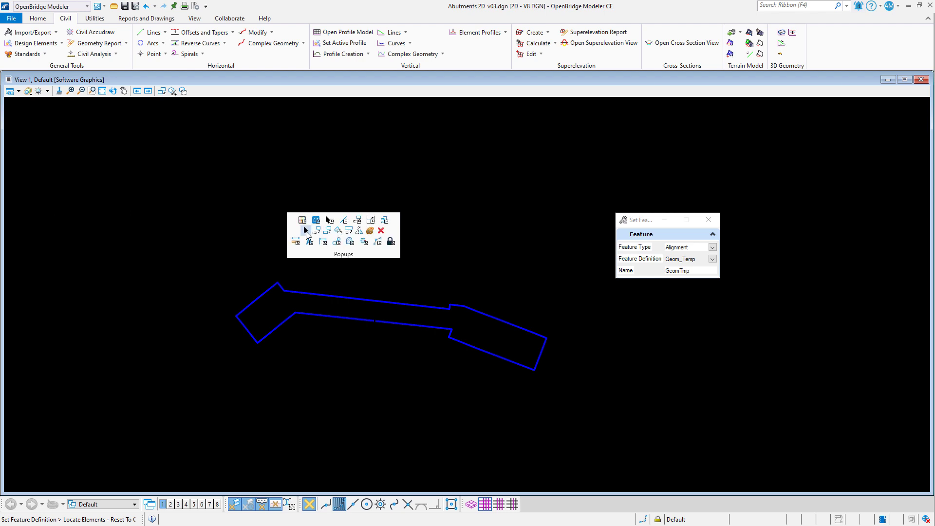
{"action": "left_click", "coordinate": [305, 230]}
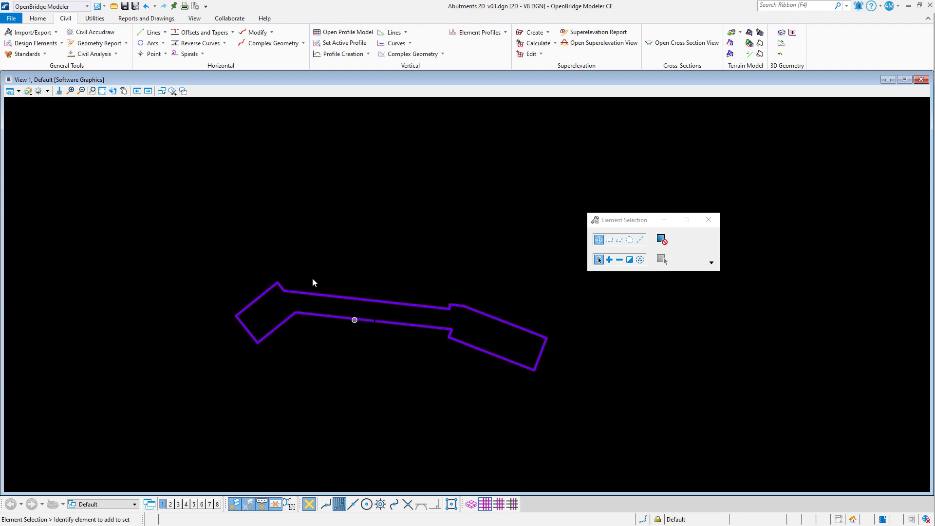
Switch to the 2 Views Plan/3D layout and frame the abutment outline in the 3D view.
{"action": "scroll", "coordinate": [454, 253], "scroll_direction": "down", "scroll_amount": 1}
{"action": "scroll", "coordinate": [455, 258], "scroll_direction": "up", "scroll_amount": 1}
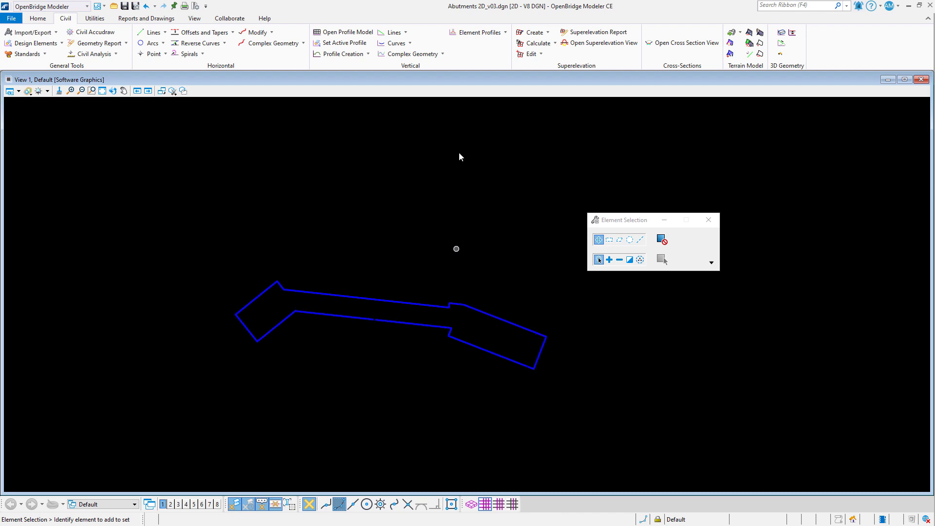
{"action": "right_click", "coordinate": [437, 165]}
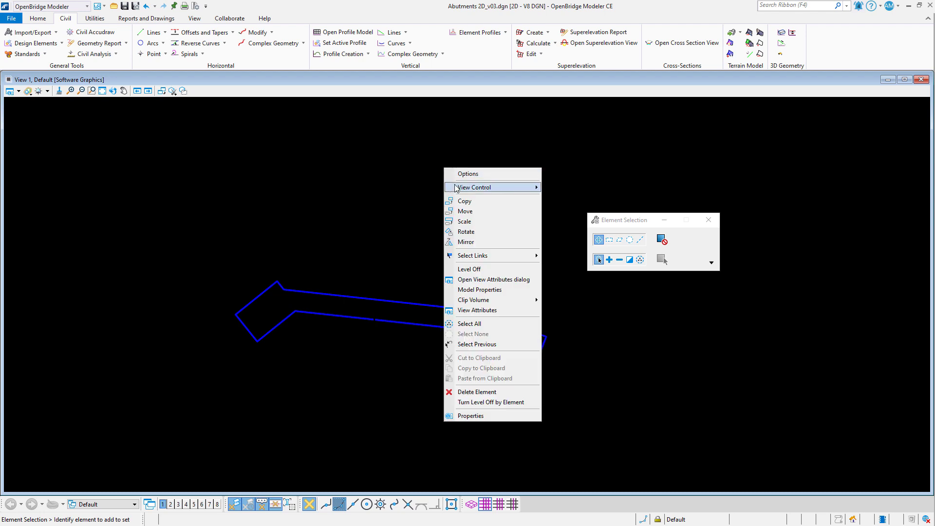
{"action": "mouse_move", "coordinate": [457, 189]}
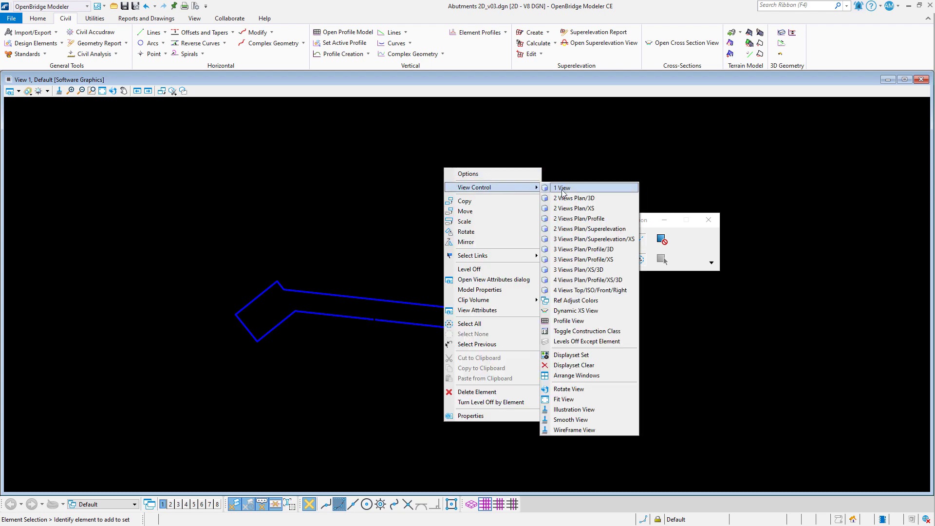
{"action": "left_click", "coordinate": [585, 198]}
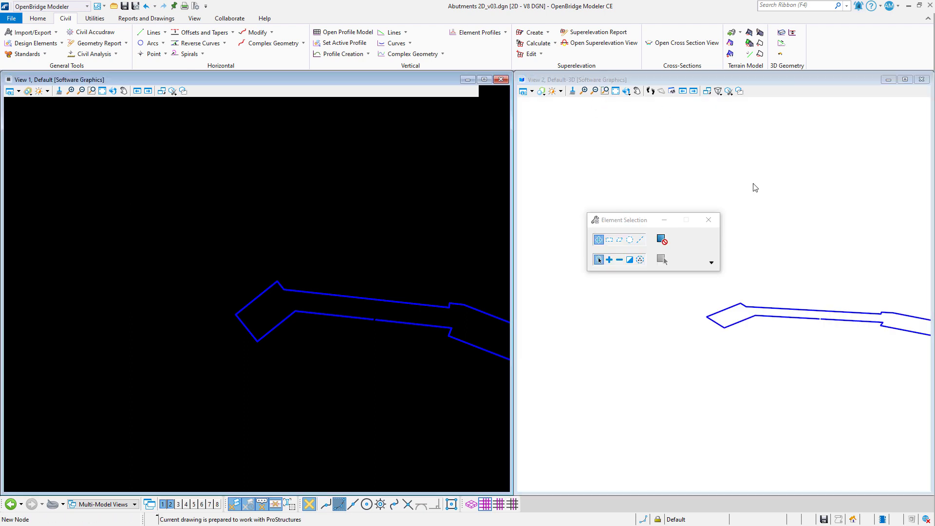
{"action": "scroll", "coordinate": [807, 335], "scroll_direction": "down", "scroll_amount": 5}
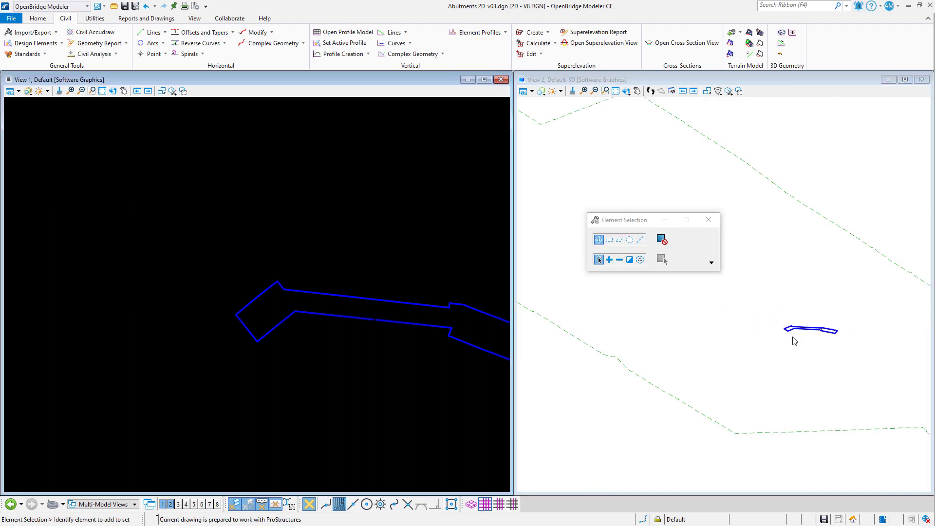
{"action": "scroll", "coordinate": [739, 211], "scroll_direction": "down", "scroll_amount": 1}
{"action": "scroll", "coordinate": [838, 317], "scroll_direction": "up", "scroll_amount": 1}
{"action": "left_click_drag", "start_coordinate": [622, 224], "coordinate": [671, 134]}
{"action": "scroll", "coordinate": [785, 309], "scroll_direction": "up", "scroll_amount": 1}
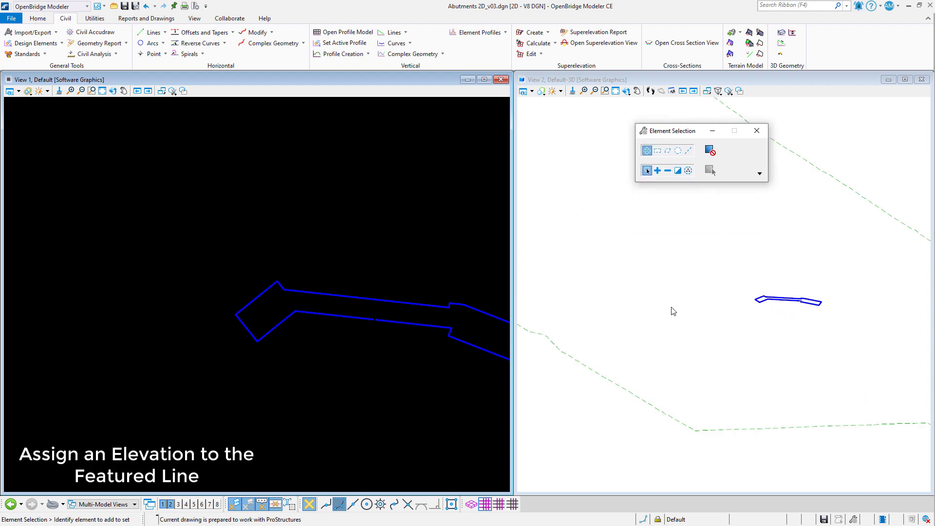
Assign the abutment outline a constant-elevation profile at 948.600 with the Geom_Temp feature definition.
{"action": "scroll", "coordinate": [443, 288], "scroll_direction": "down", "scroll_amount": 2}
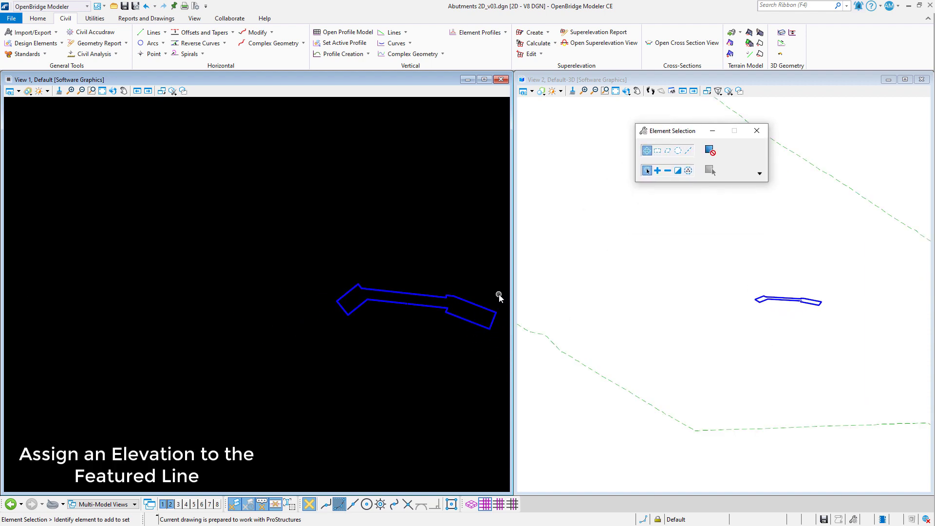
{"action": "scroll", "coordinate": [499, 294], "scroll_direction": "up", "scroll_amount": 2}
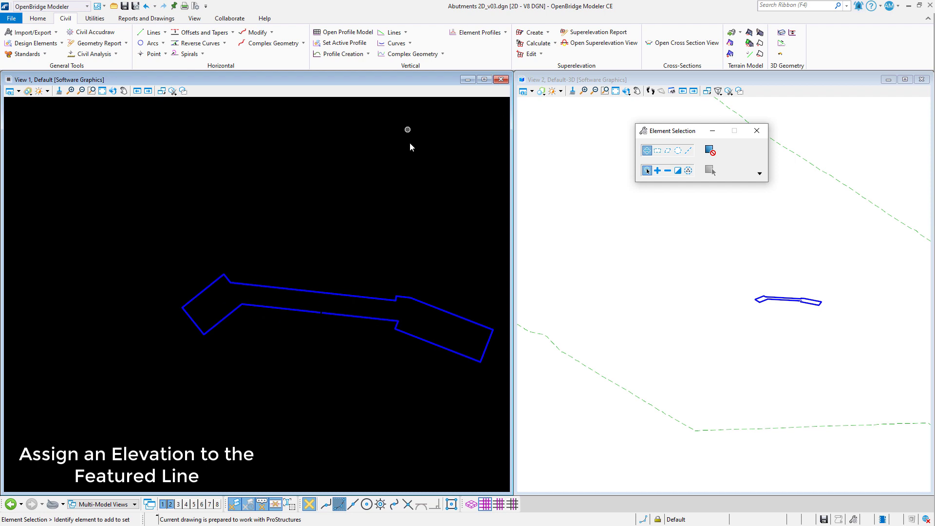
{"action": "left_click", "coordinate": [507, 33]}
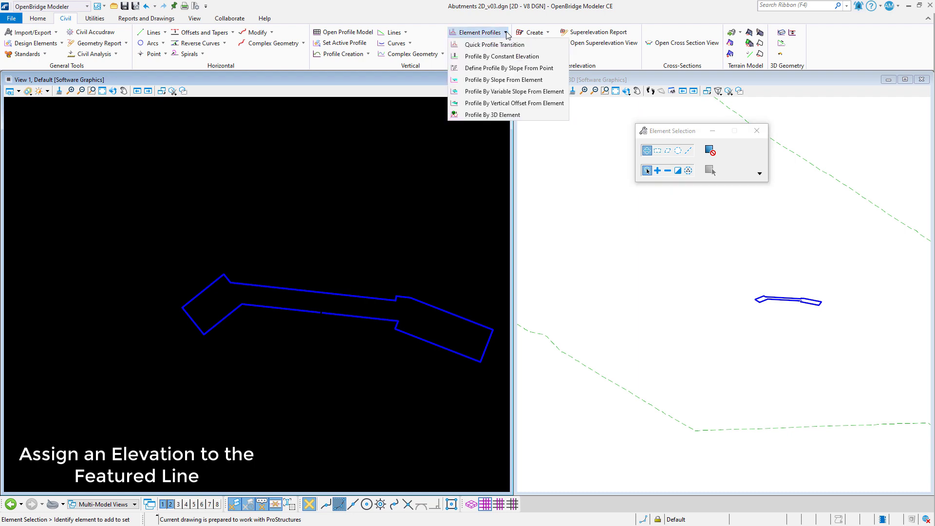
{"action": "left_click", "coordinate": [490, 56]}
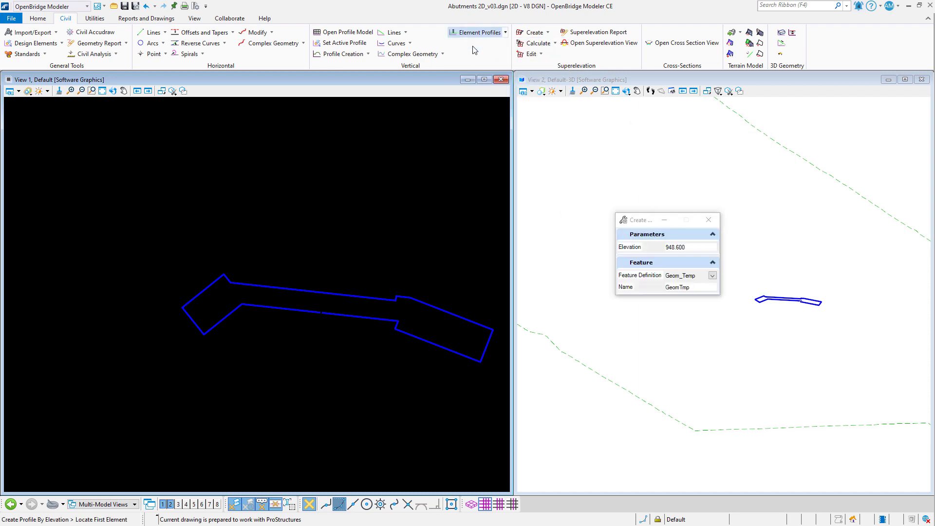
{"action": "left_click_drag", "start_coordinate": [641, 226], "coordinate": [423, 149]}
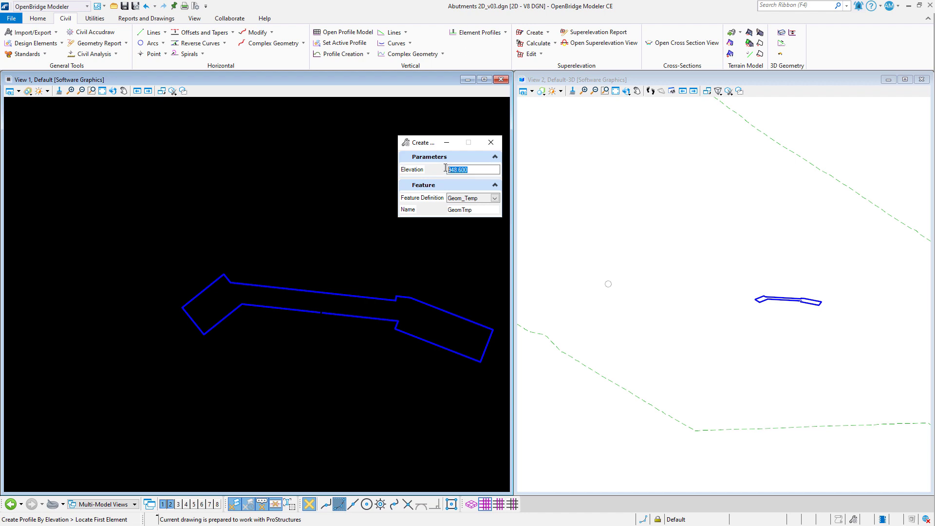
{"action": "left_click", "coordinate": [483, 171]}
{"action": "left_click", "coordinate": [483, 208]}
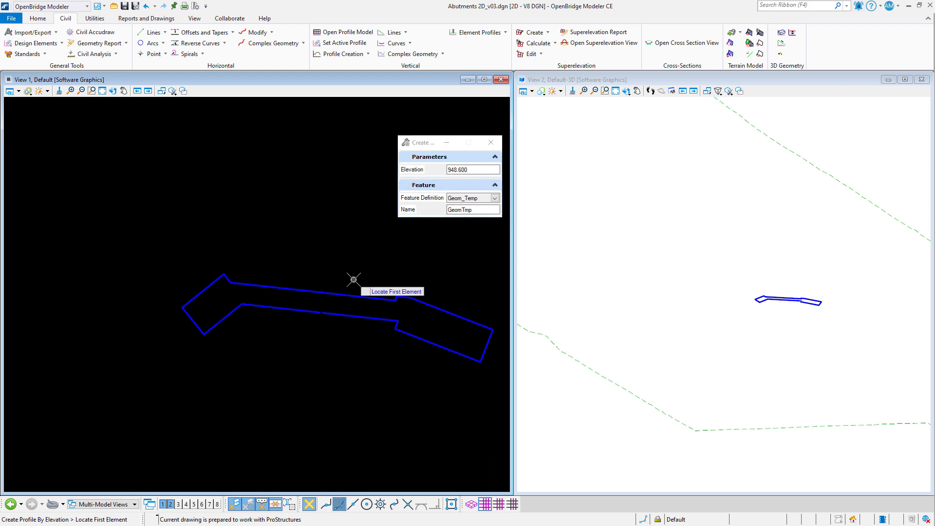
{"action": "left_click", "coordinate": [335, 312]}
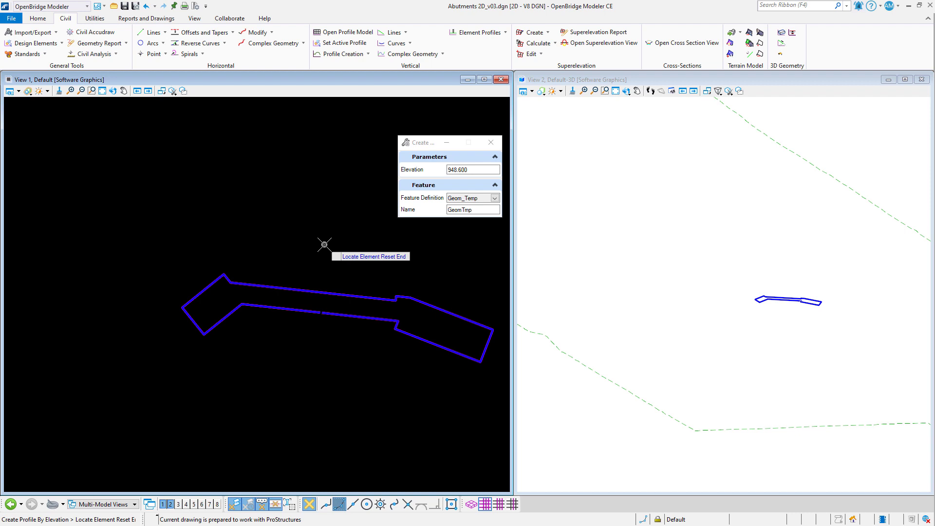
{"action": "right_click", "coordinate": [324, 245]}
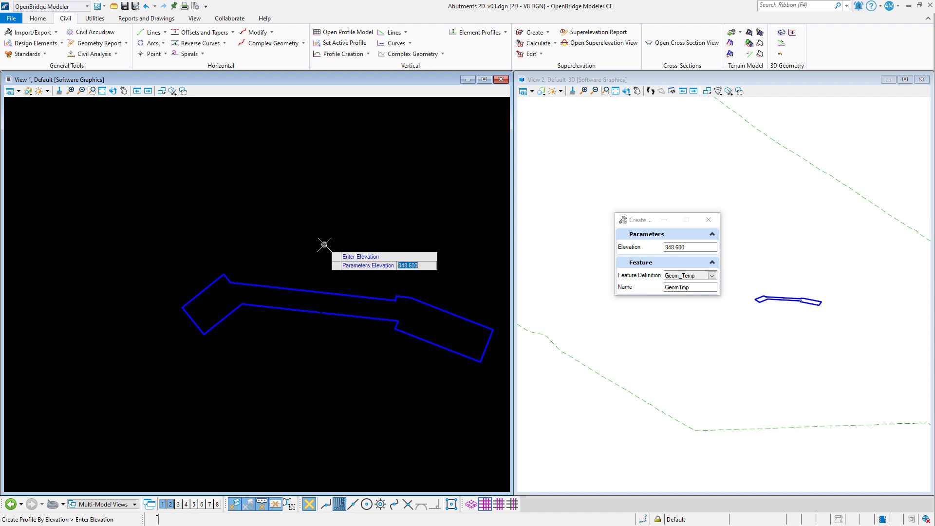
{"action": "left_click", "coordinate": [325, 244]}
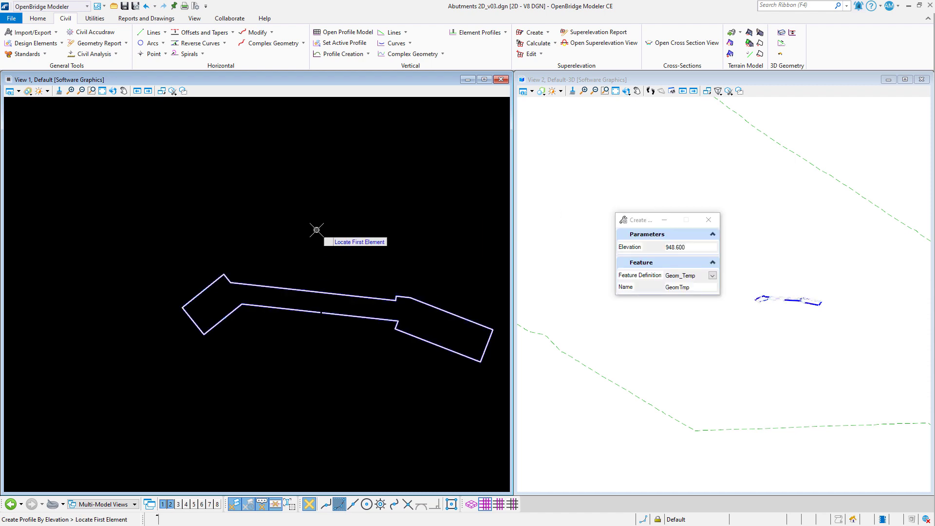
Rotate the 3D view dynamically to a tilted view of the abutment outline and return to element selection.
{"action": "scroll", "coordinate": [797, 331], "scroll_direction": "down", "scroll_amount": 2}
{"action": "scroll", "coordinate": [798, 330], "scroll_direction": "up", "scroll_amount": 2}
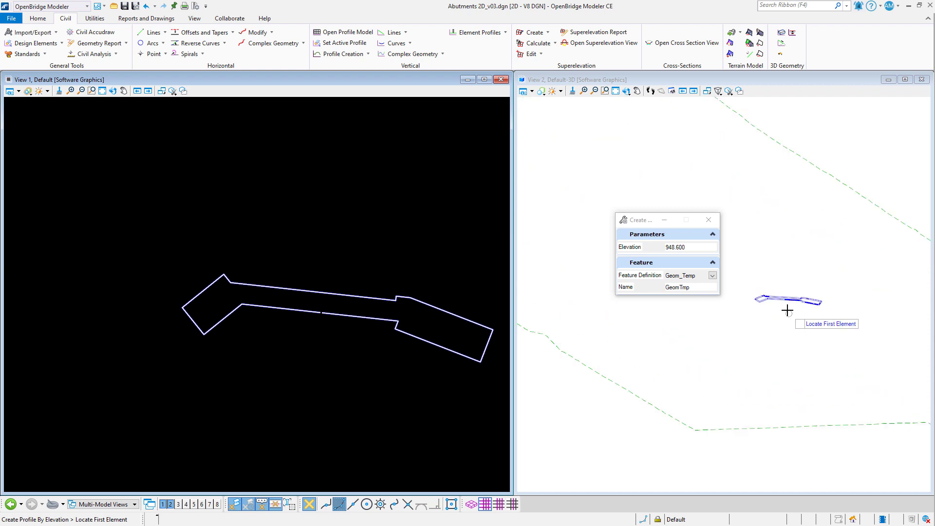
{"action": "left_click", "coordinate": [626, 91]}
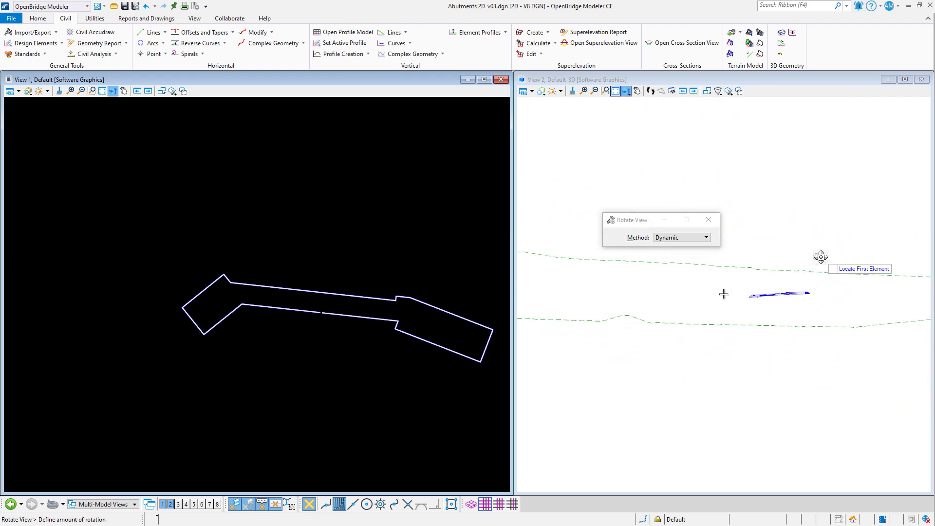
{"action": "left_click", "coordinate": [784, 281]}
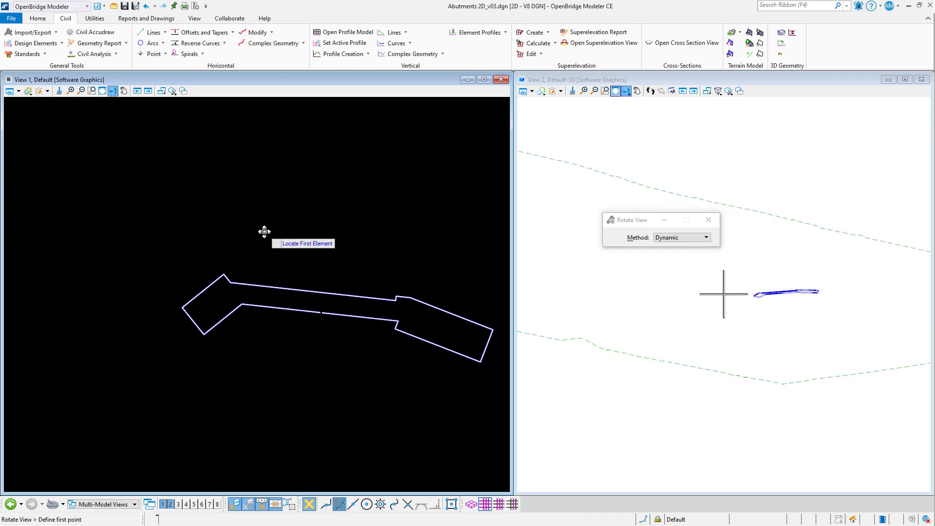
{"action": "right_click", "coordinate": [264, 231]}
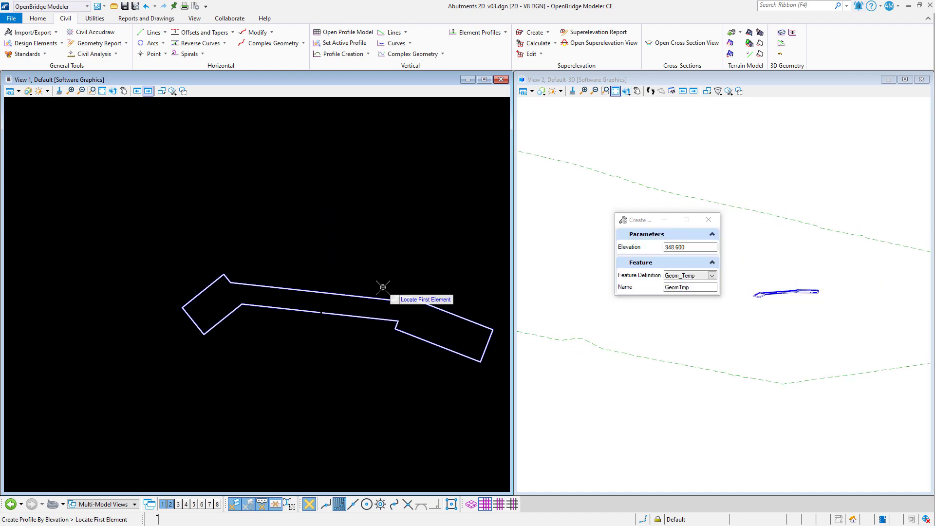
{"action": "key", "text": "space"}
Open the abutment outline's profile model in View 8 and lower that window to uncover the plan view.
{"action": "left_click", "coordinate": [345, 283]}
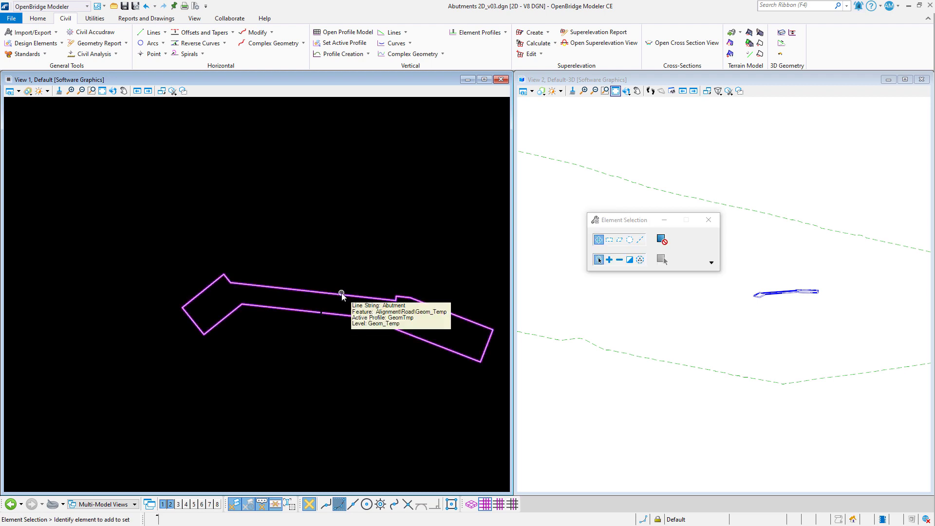
{"action": "left_click", "coordinate": [347, 295]}
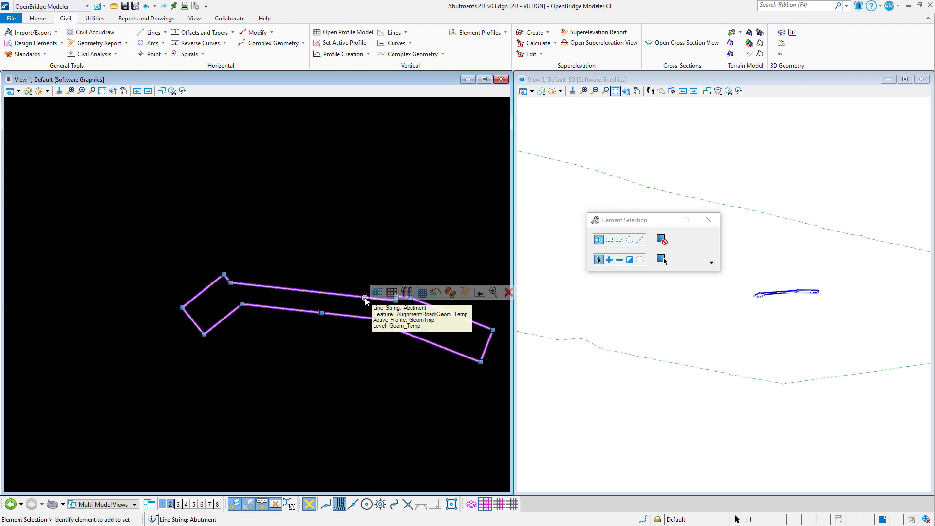
{"action": "left_click", "coordinate": [392, 292]}
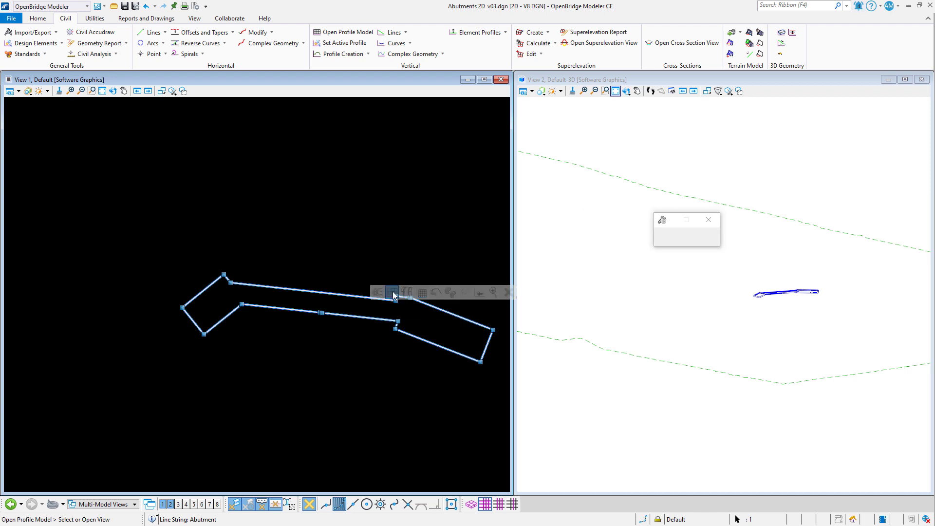
{"action": "left_click", "coordinate": [217, 504]}
{"action": "left_click", "coordinate": [247, 462]}
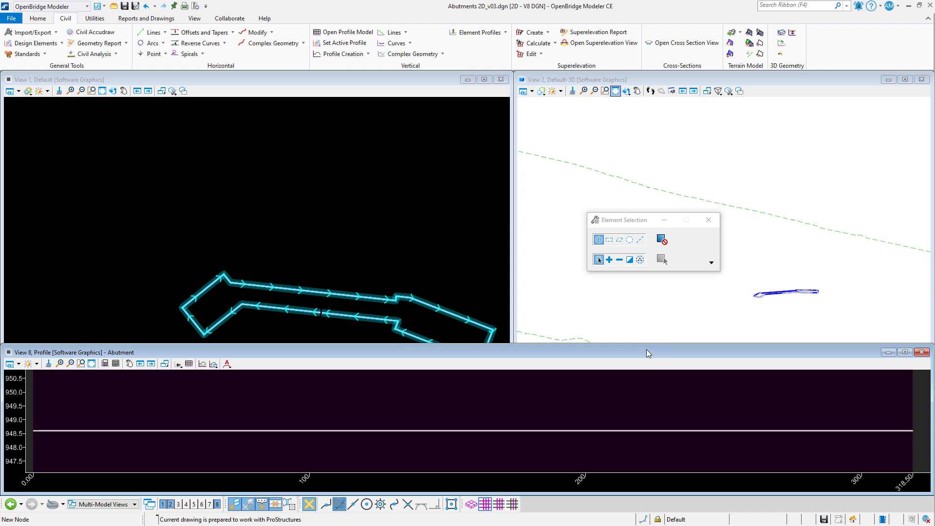
{"action": "left_click_drag", "start_coordinate": [646, 352], "coordinate": [641, 384]}
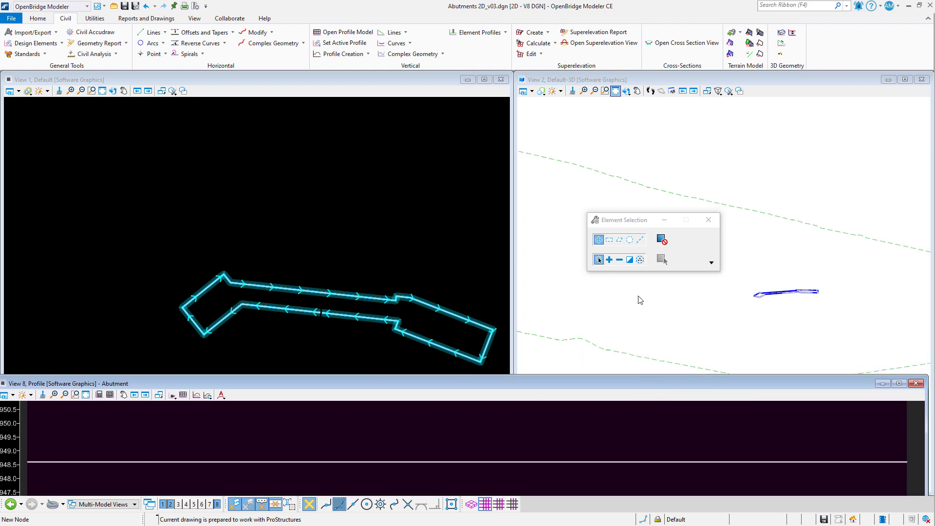
{"action": "left_click", "coordinate": [452, 251]}
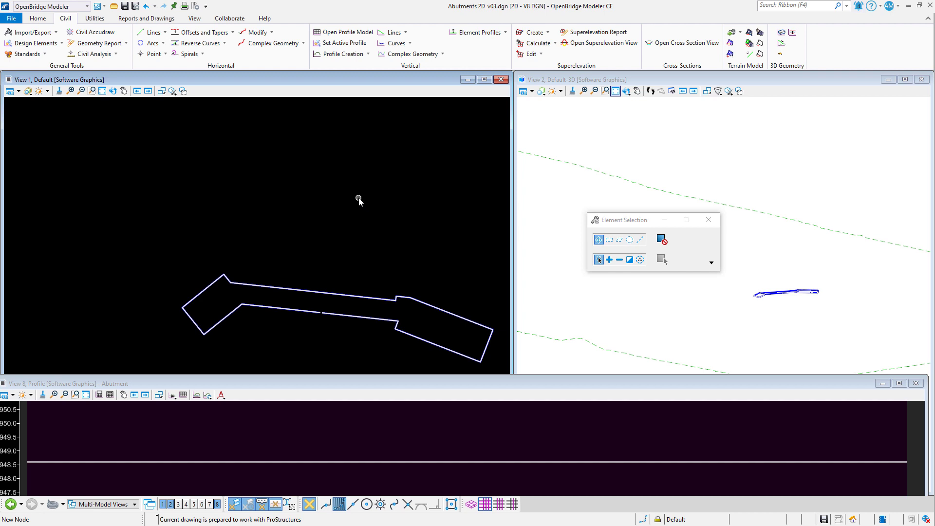
Review the slope, cut and fill parameters of the Create 3D Line By Slope To Terrain Model tool and close it.
{"action": "scroll", "coordinate": [359, 198], "scroll_direction": "down", "scroll_amount": 3}
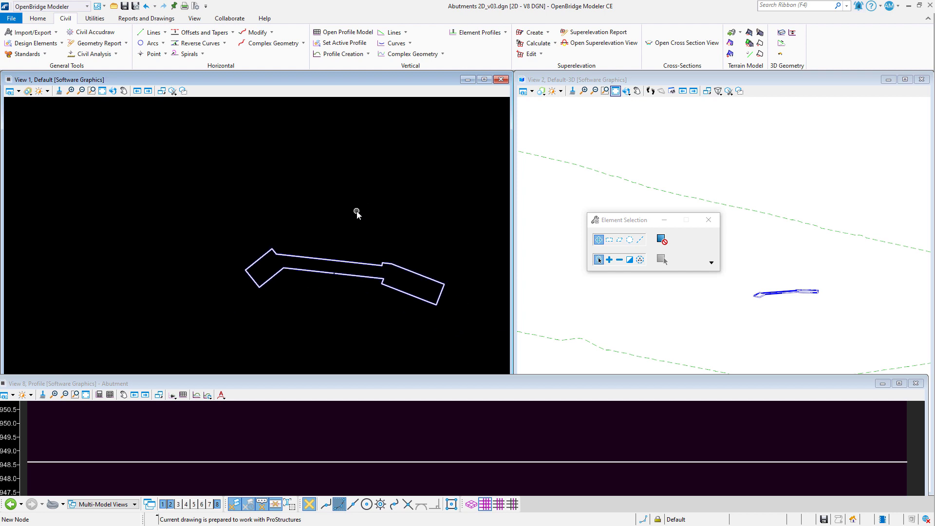
{"action": "scroll", "coordinate": [357, 218], "scroll_direction": "down", "scroll_amount": 2}
{"action": "scroll", "coordinate": [358, 221], "scroll_direction": "down", "scroll_amount": 1}
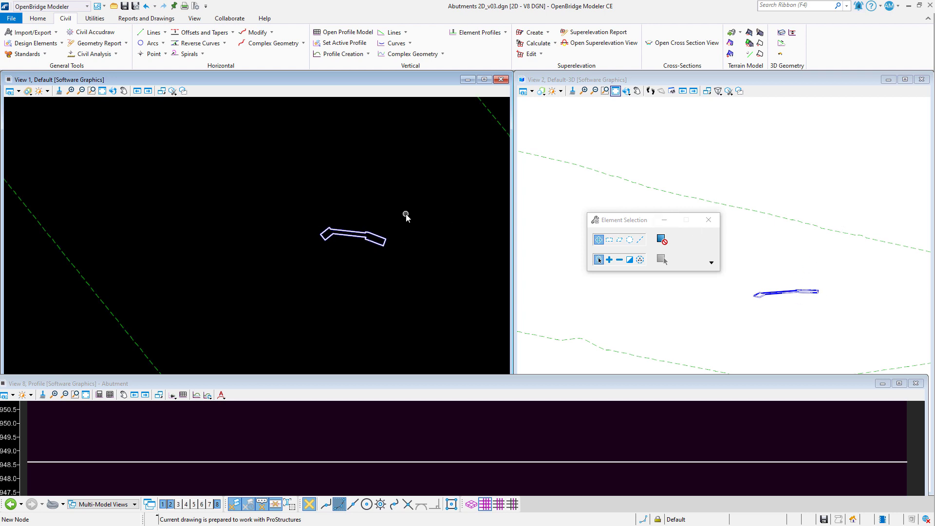
{"action": "scroll", "coordinate": [406, 215], "scroll_direction": "up", "scroll_amount": 1}
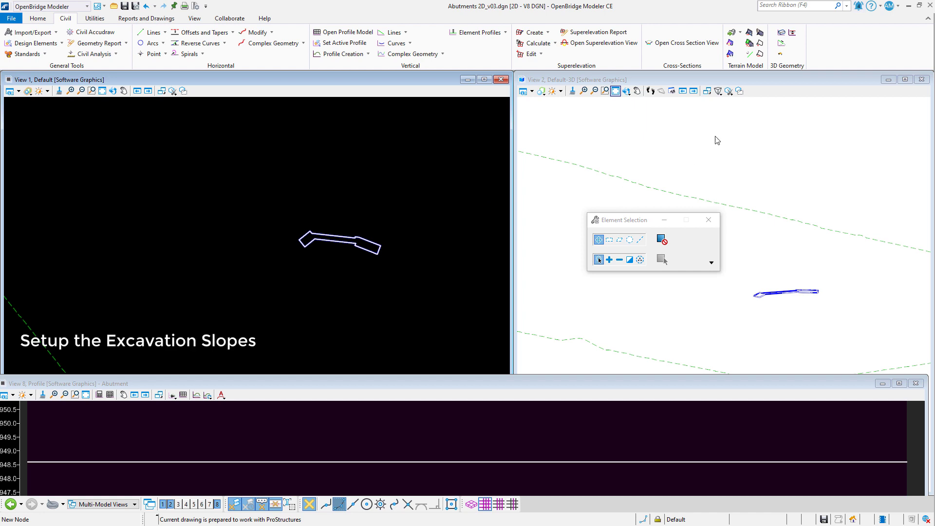
{"action": "left_click", "coordinate": [782, 45]}
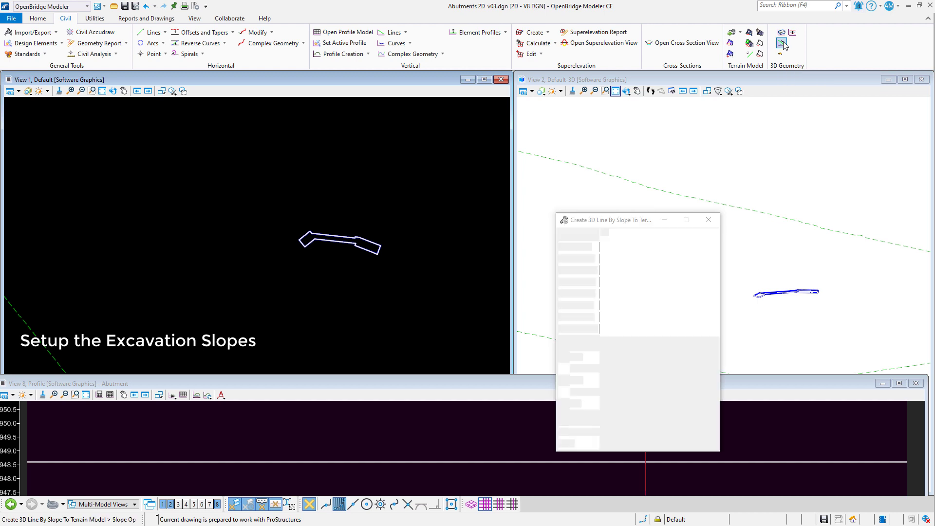
{"action": "left_click_drag", "start_coordinate": [591, 220], "coordinate": [531, 121]}
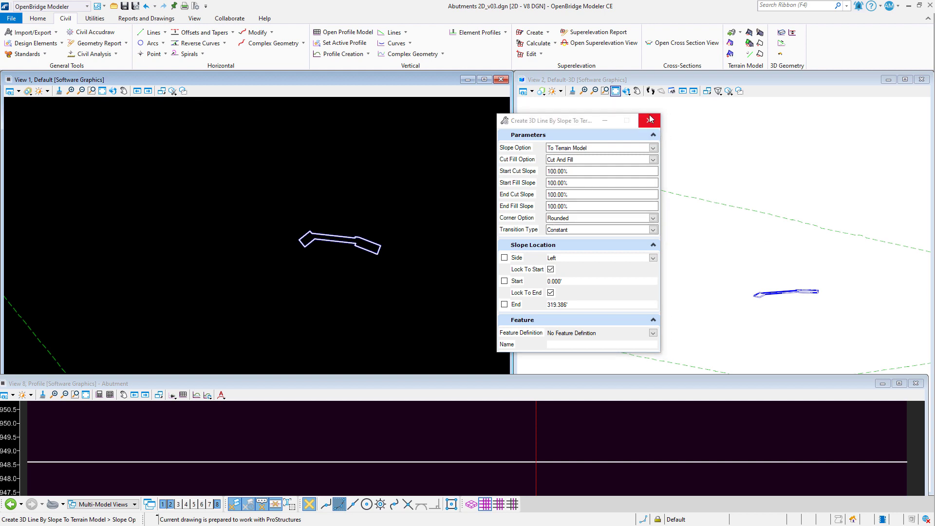
{"action": "left_click", "coordinate": [649, 120]}
{"action": "left_click", "coordinate": [604, 91]}
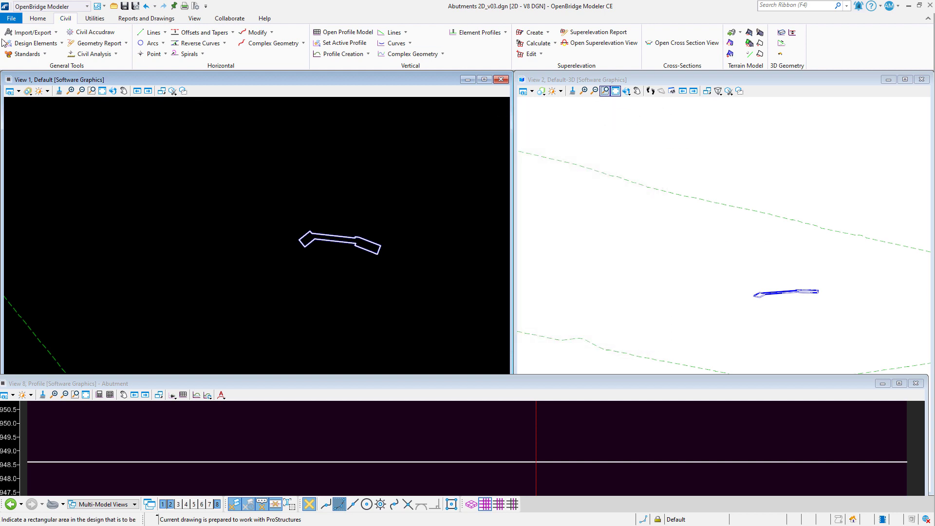
Set the profile slope format to Ratio in the Civil Formatting category of the design file settings.
{"action": "left_click", "coordinate": [10, 19]}
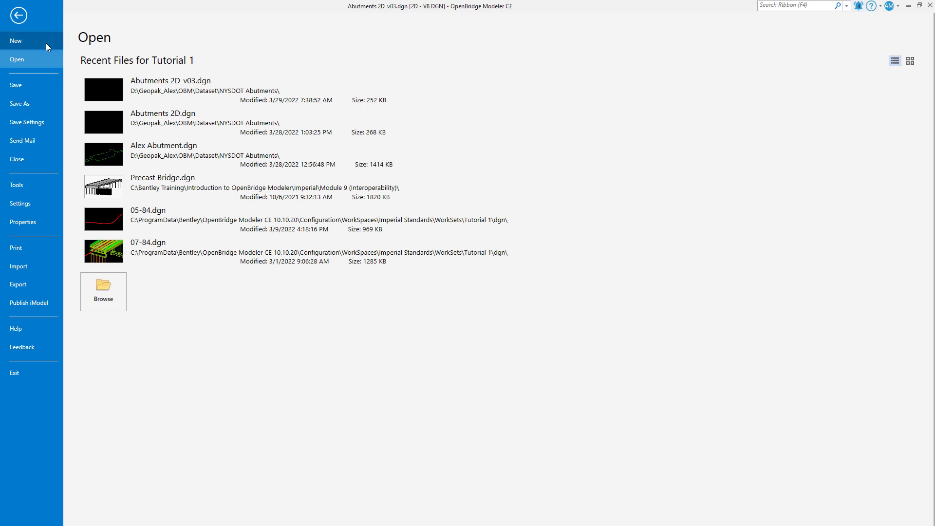
{"action": "left_click", "coordinate": [19, 203]}
{"action": "left_click", "coordinate": [108, 95]}
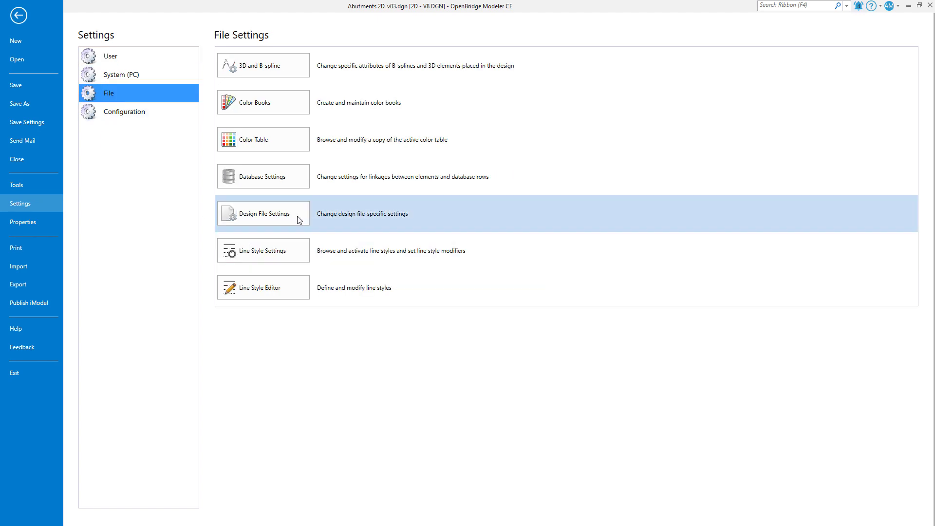
{"action": "left_click", "coordinate": [299, 220]}
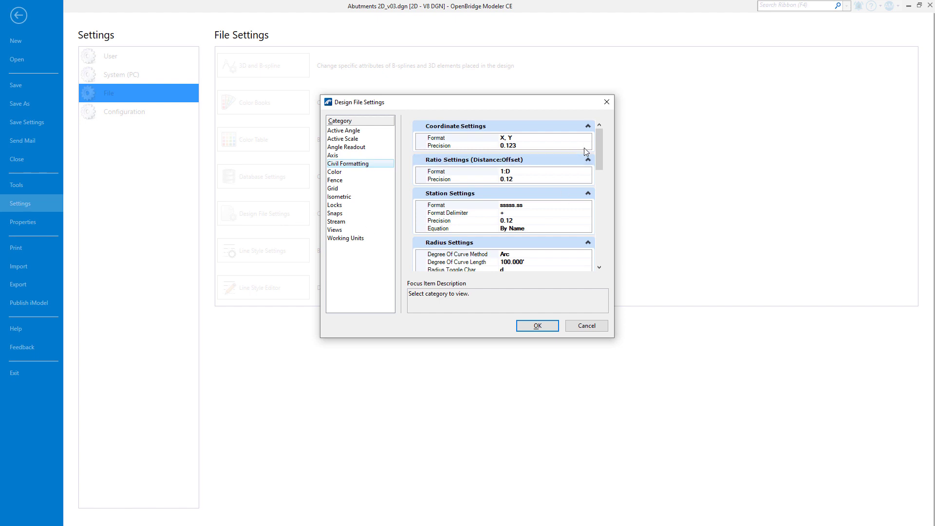
{"action": "left_click_drag", "start_coordinate": [600, 155], "coordinate": [600, 187]}
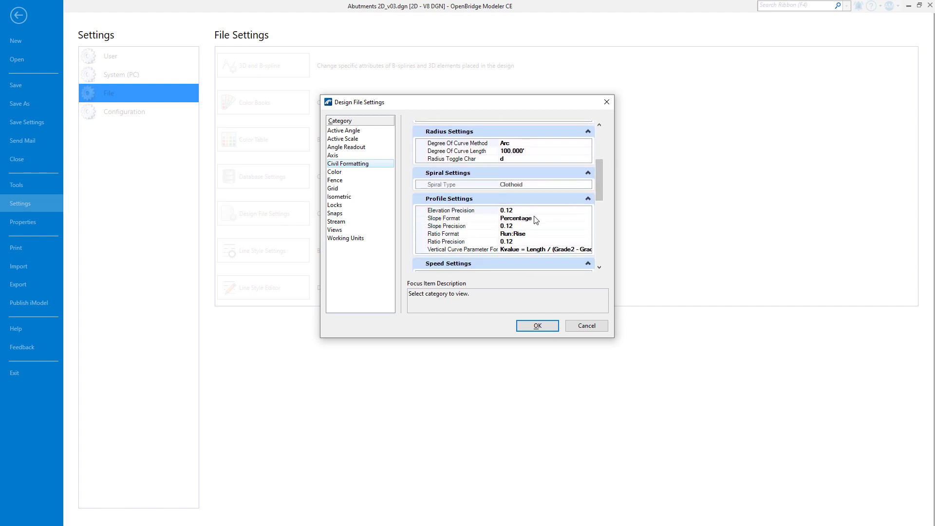
{"action": "left_click", "coordinate": [536, 220]}
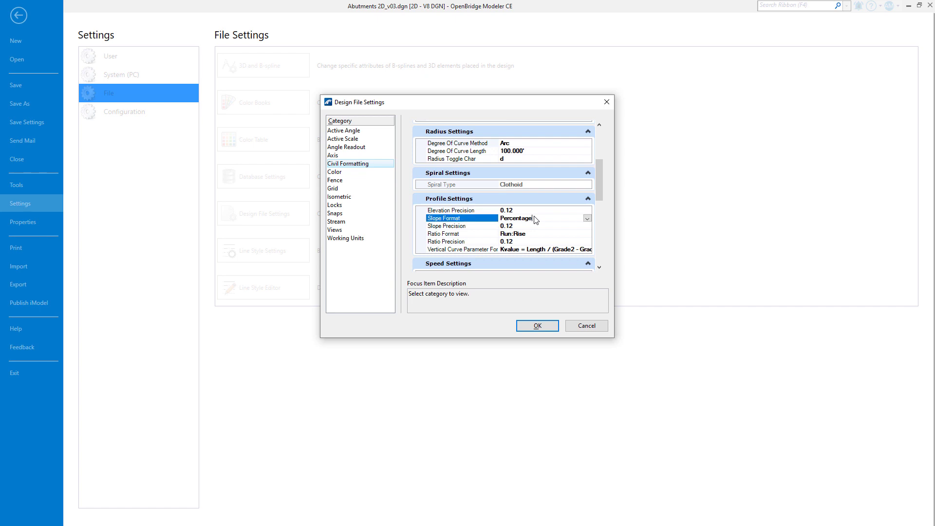
{"action": "left_click", "coordinate": [587, 218]}
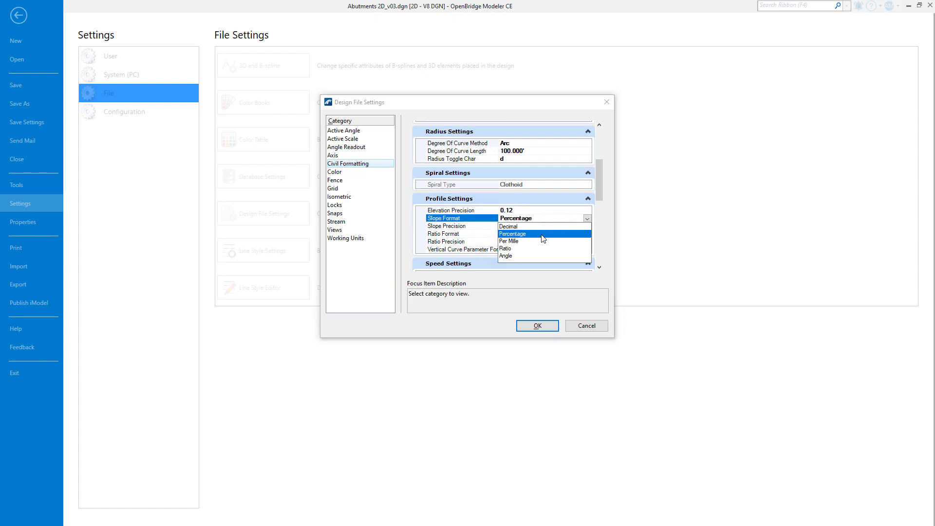
{"action": "left_click", "coordinate": [518, 250]}
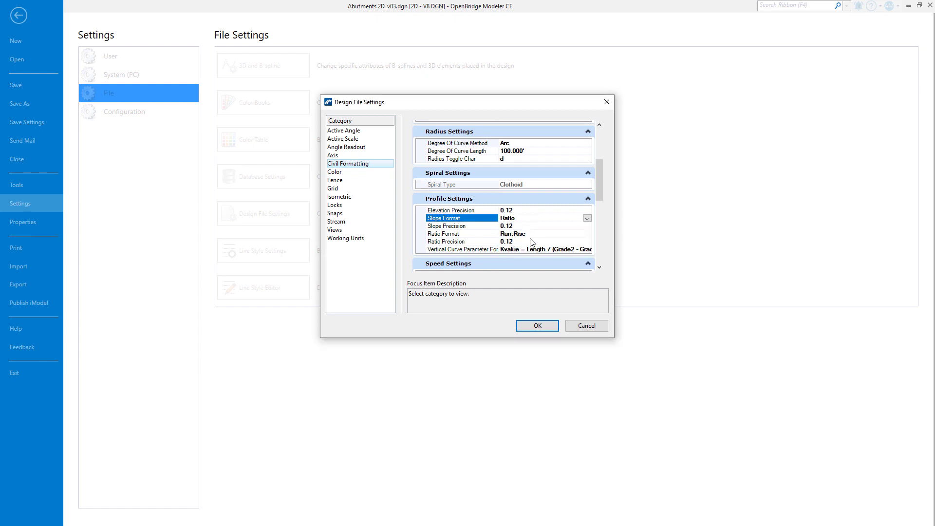
Set the profile ratio format to Run:Rise, accept the design file settings and return to the drawing.
{"action": "left_click", "coordinate": [531, 235]}
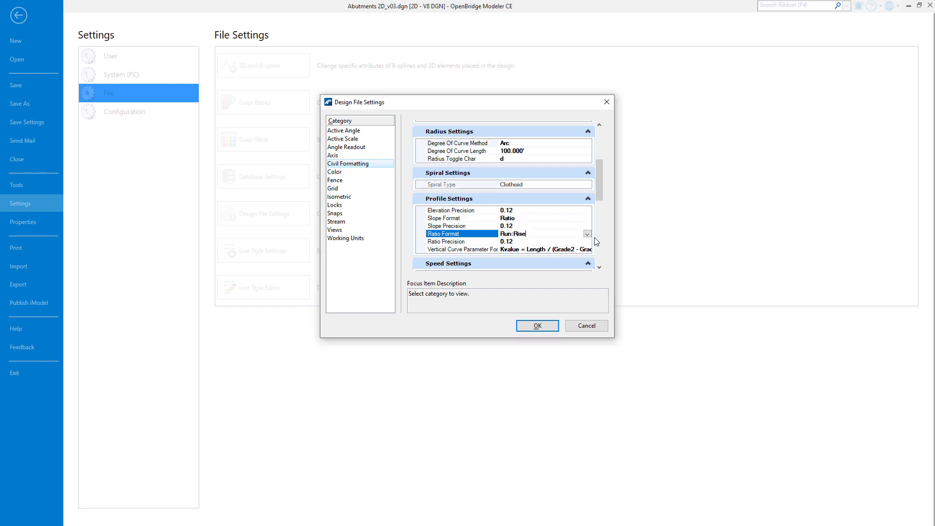
{"action": "left_click", "coordinate": [587, 234]}
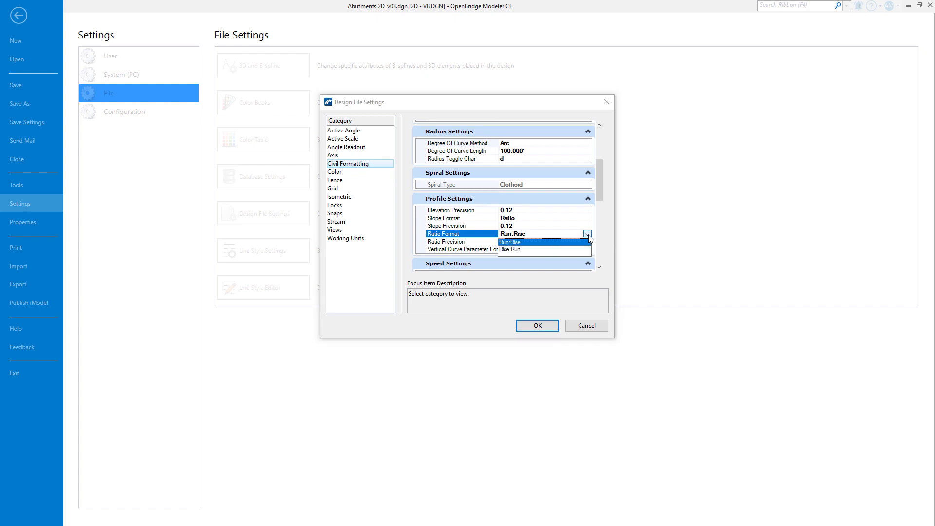
{"action": "left_click", "coordinate": [588, 236]}
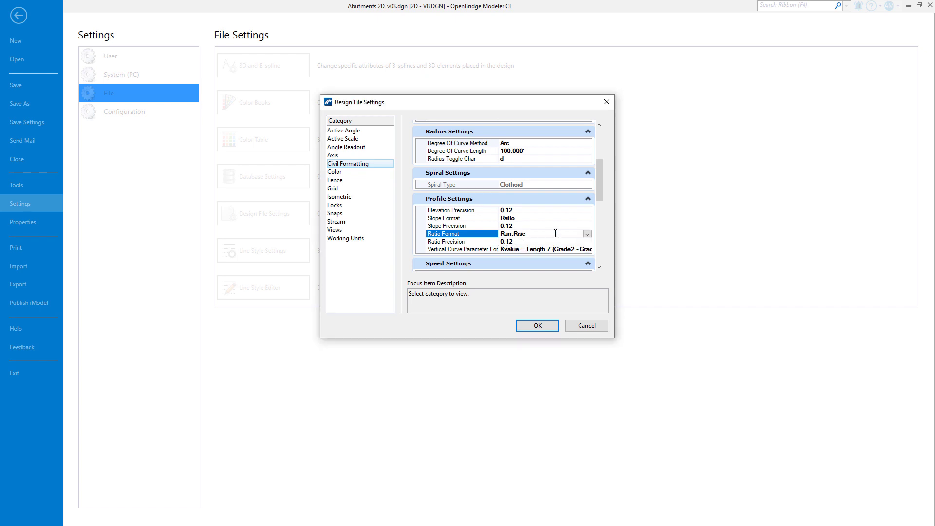
{"action": "left_click", "coordinate": [588, 235]}
{"action": "left_click", "coordinate": [511, 251]}
{"action": "left_click", "coordinate": [533, 328]}
{"action": "left_click", "coordinate": [588, 234]}
{"action": "left_click", "coordinate": [515, 242]}
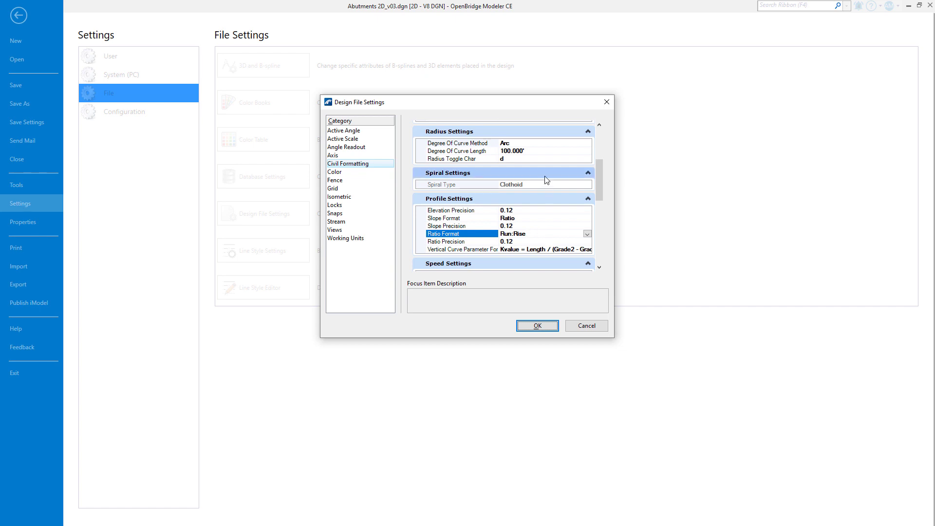
{"action": "left_click", "coordinate": [548, 326]}
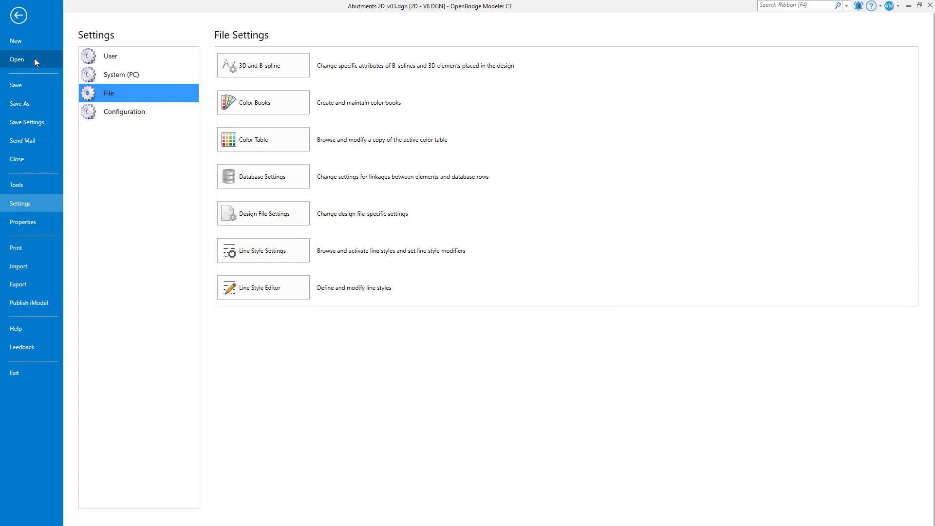
{"action": "left_click", "coordinate": [19, 18]}
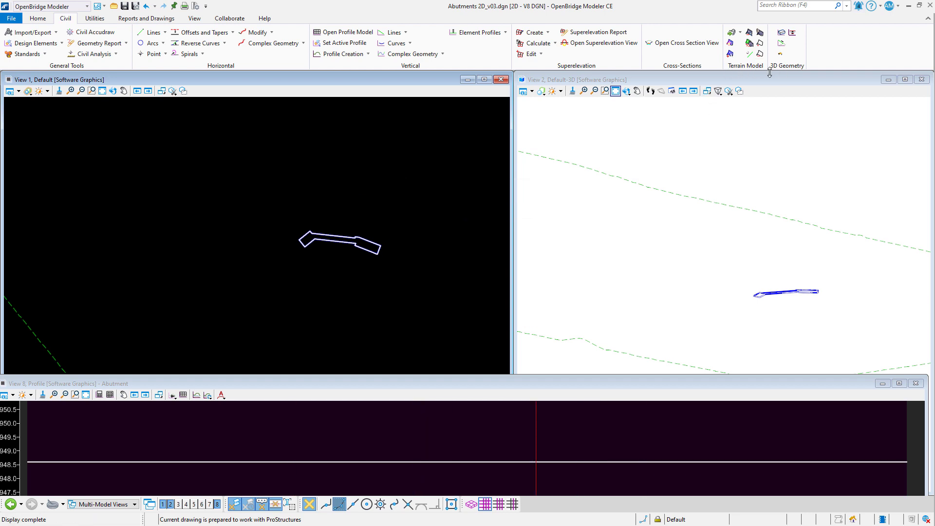
Start Create 3D Line By Slope To Terrain Model and set the start and end cut and fill slopes to 1:2.
{"action": "left_click", "coordinate": [781, 45]}
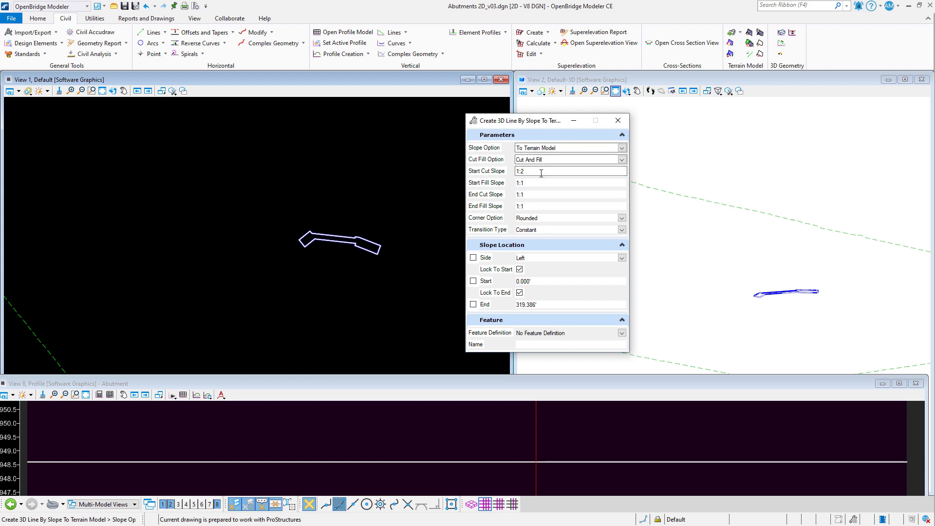
{"action": "left_click", "coordinate": [528, 184]}
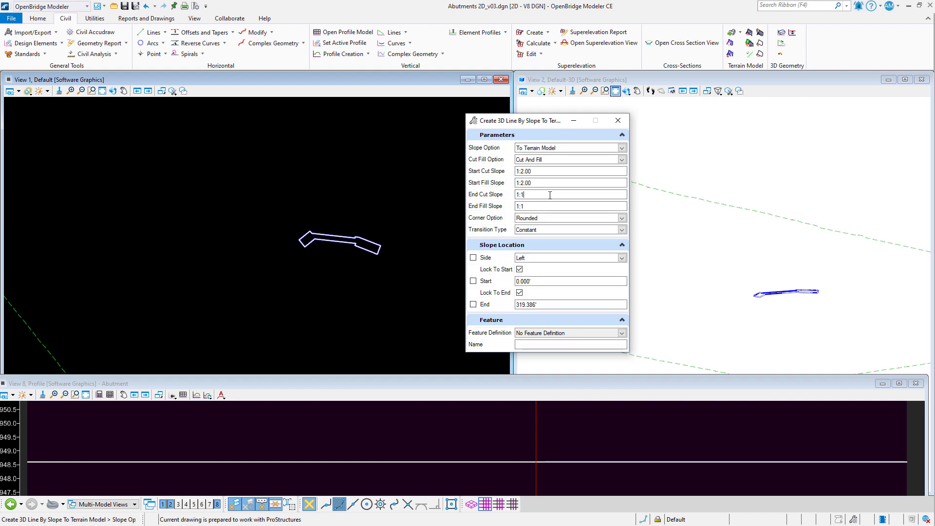
{"action": "double_click", "coordinate": [550, 195]}
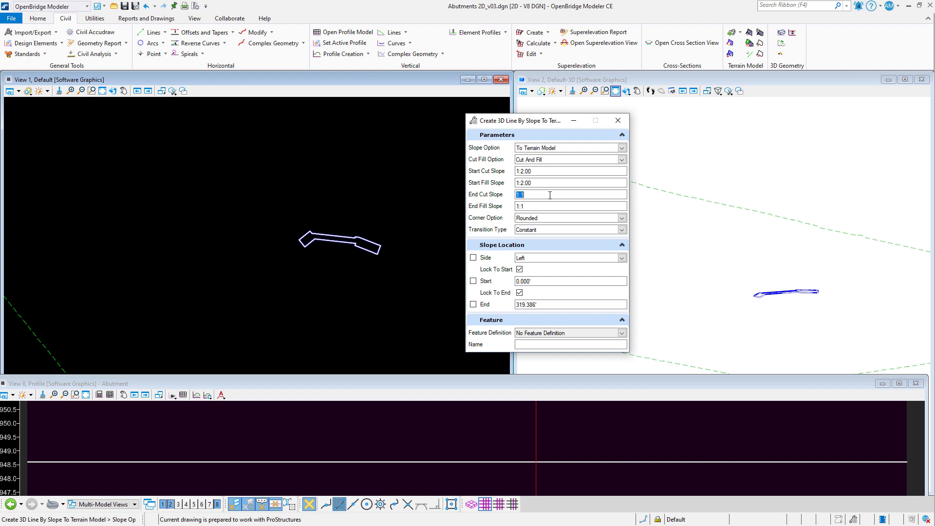
{"action": "type", "text": "1"}
{"action": "left_click", "coordinate": [537, 205]}
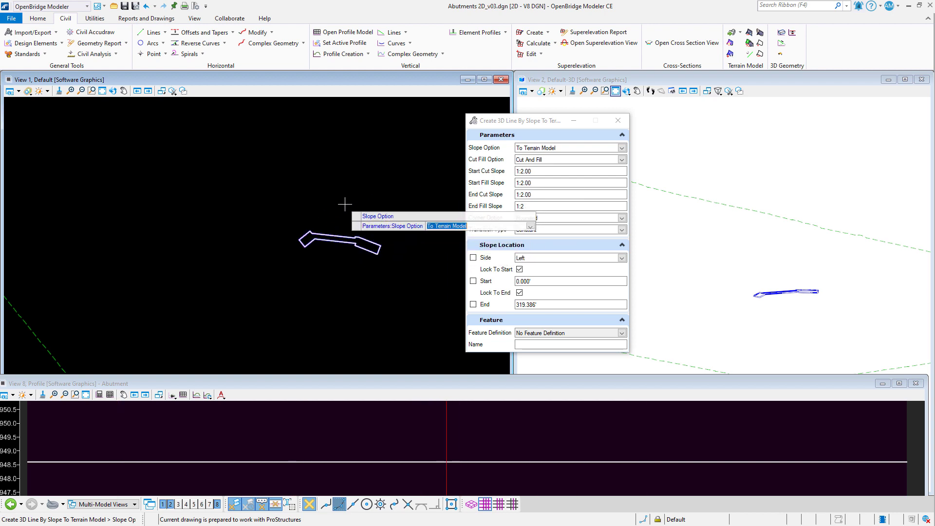
Choose the abutment outline as reference element and the surrounding terrain as target, accepting the To Terrain Model and Cut And Fill options.
{"action": "scroll", "coordinate": [355, 209], "scroll_direction": "up", "scroll_amount": 1}
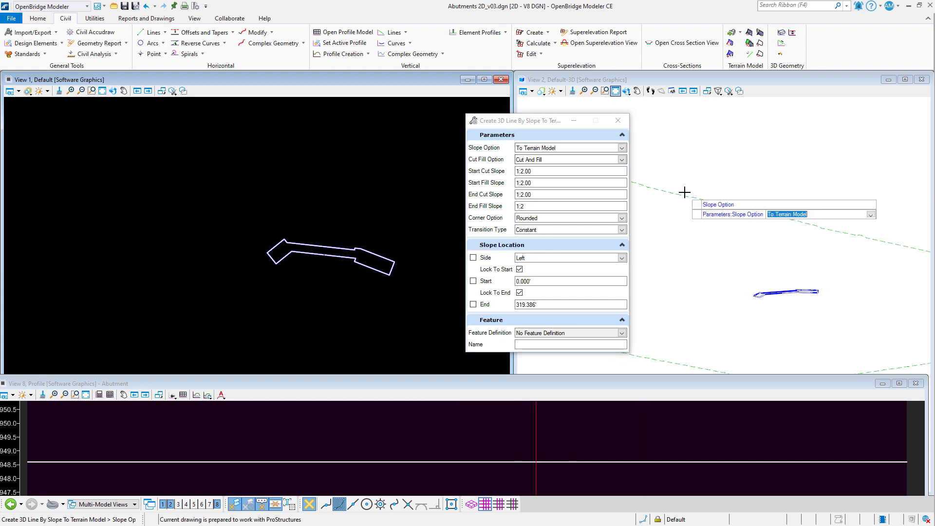
{"action": "scroll", "coordinate": [302, 200], "scroll_direction": "down", "scroll_amount": 3}
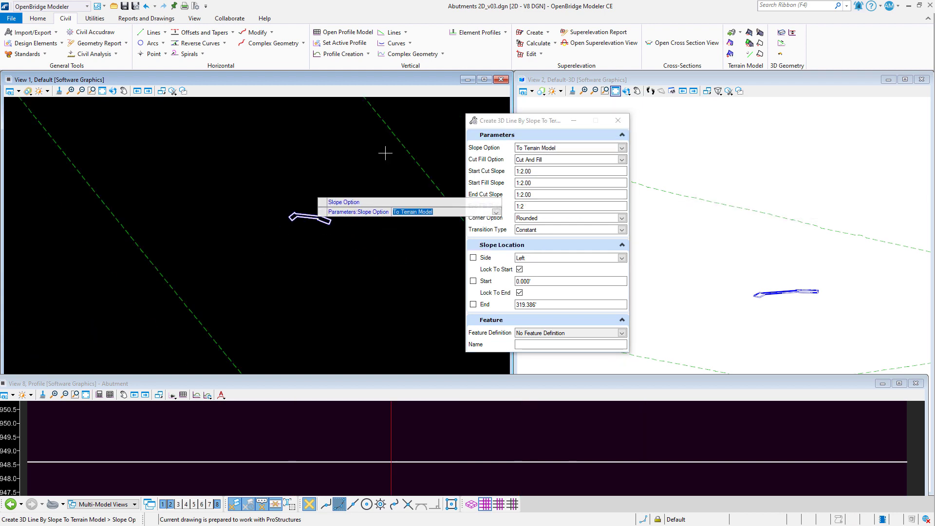
{"action": "scroll", "coordinate": [319, 173], "scroll_direction": "up", "scroll_amount": 3}
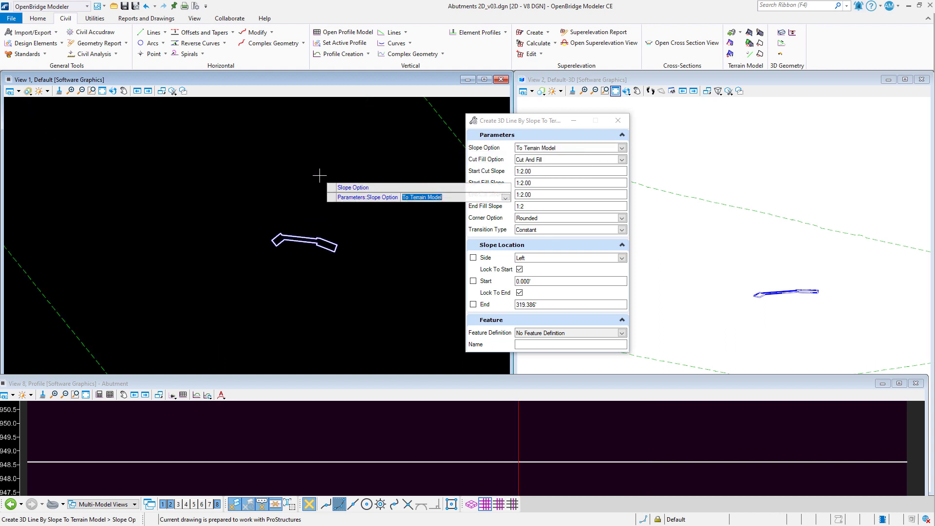
{"action": "left_click", "coordinate": [314, 220]}
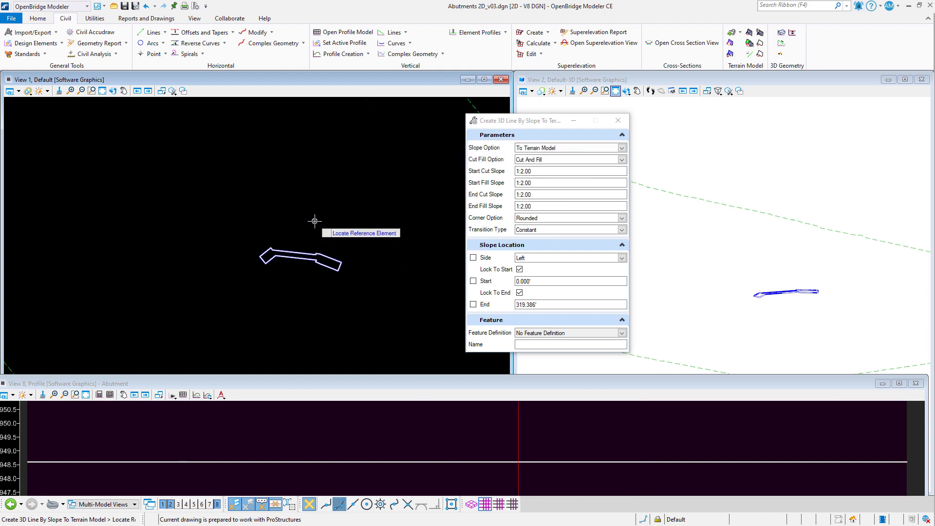
{"action": "left_click", "coordinate": [307, 254]}
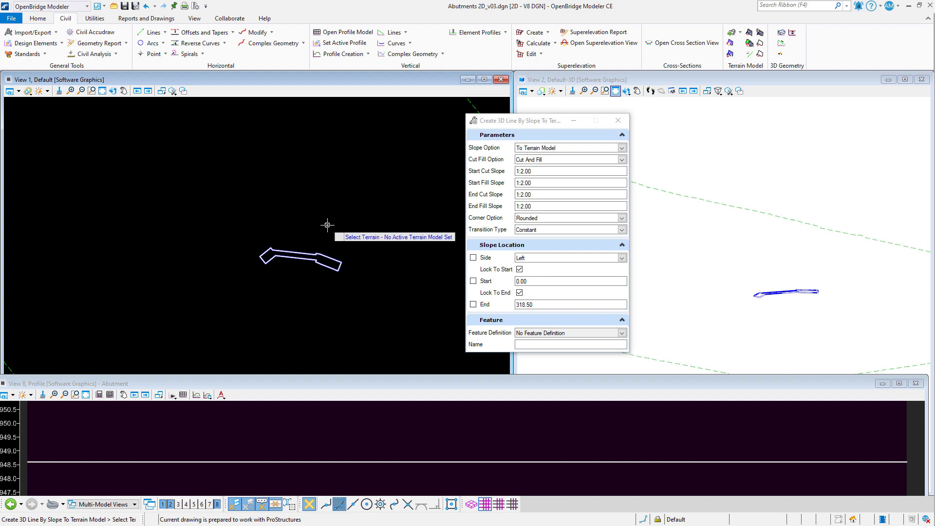
{"action": "scroll", "coordinate": [329, 219], "scroll_direction": "down", "scroll_amount": 1}
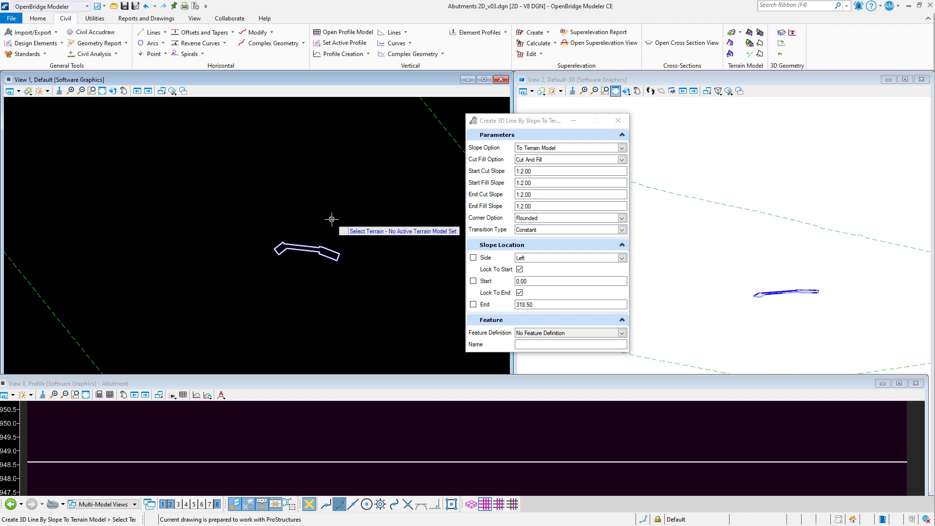
{"action": "left_click", "coordinate": [434, 115]}
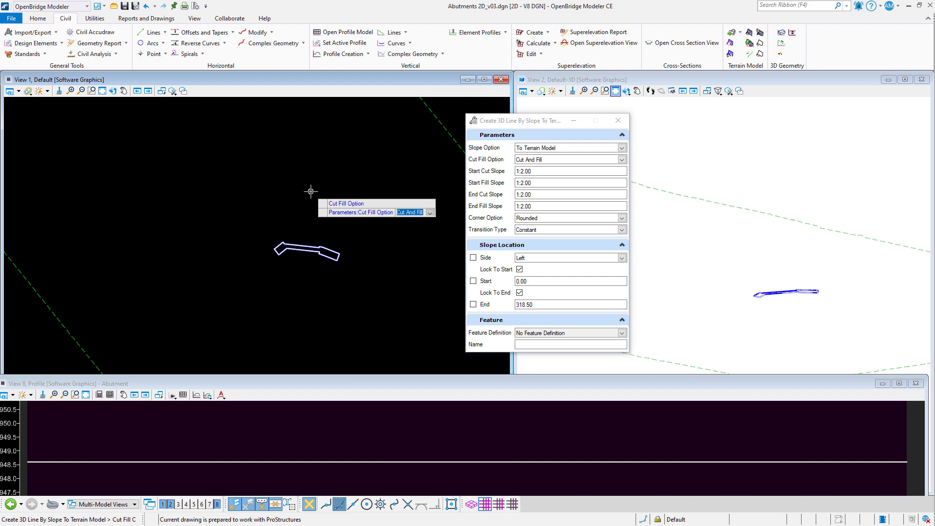
{"action": "left_click", "coordinate": [311, 192]}
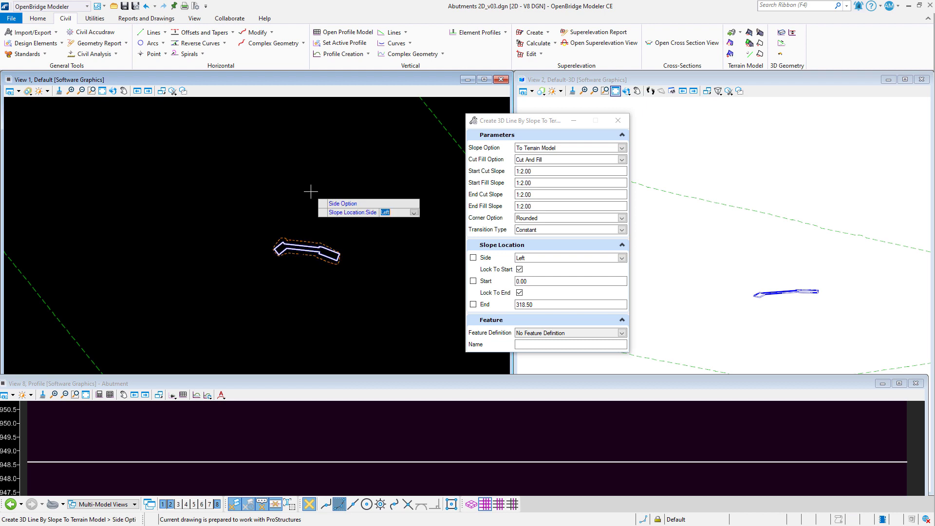
Create the slope line on the outer side of the abutment outline over its full length and leave the command.
{"action": "scroll", "coordinate": [311, 192], "scroll_direction": "up", "scroll_amount": 3}
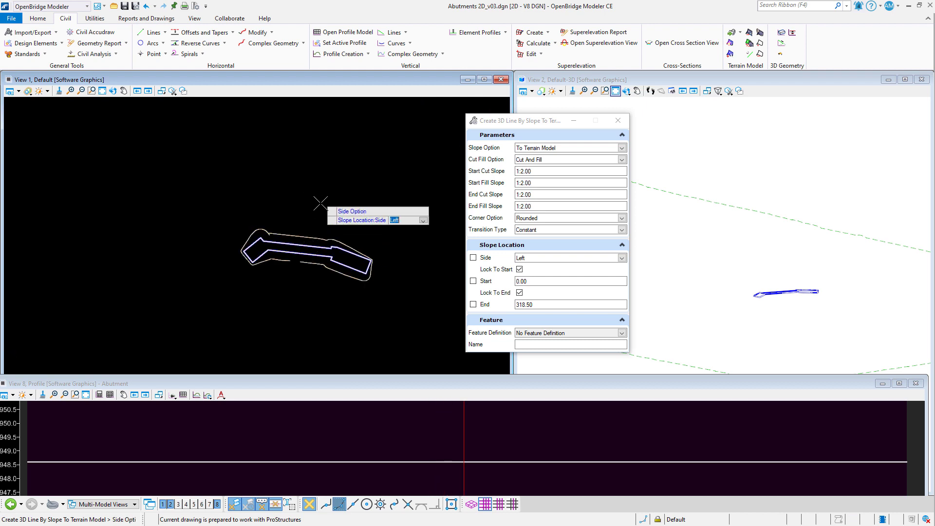
{"action": "left_click", "coordinate": [328, 169]}
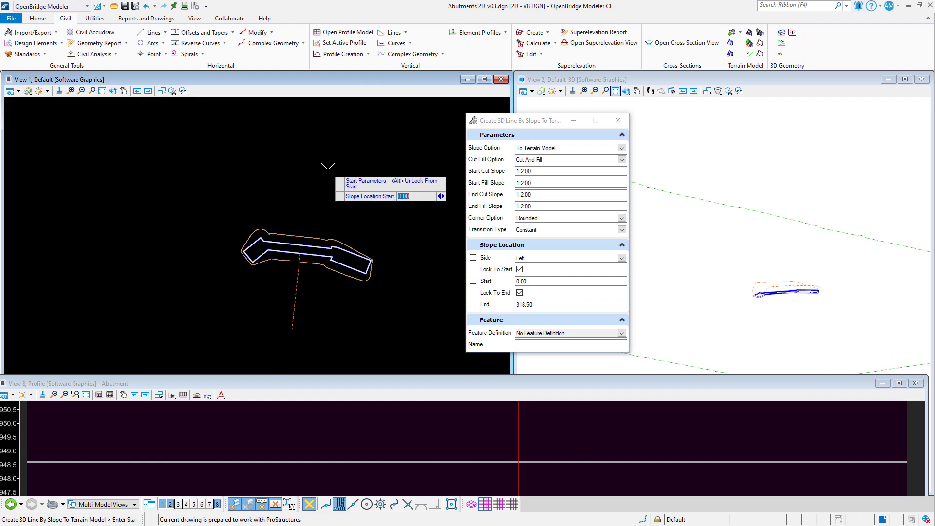
{"action": "key", "text": "Return"}
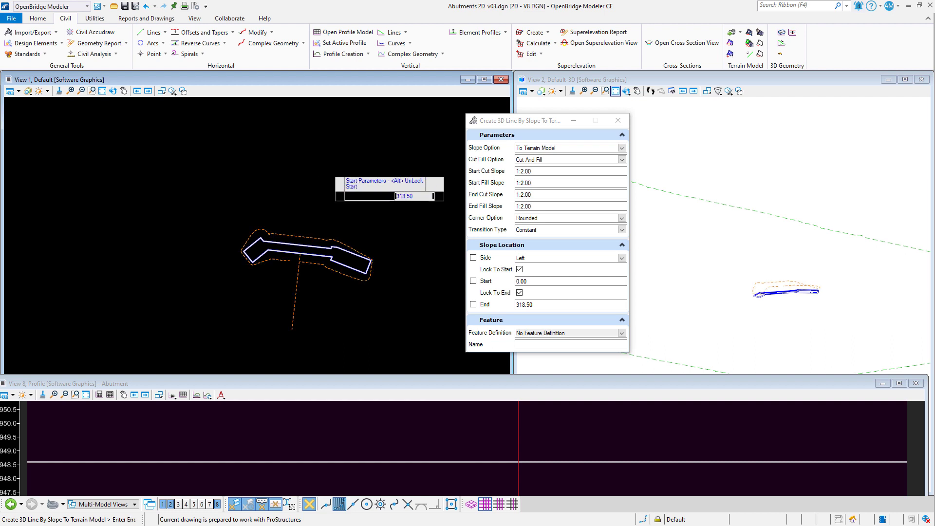
{"action": "key", "text": "Return"}
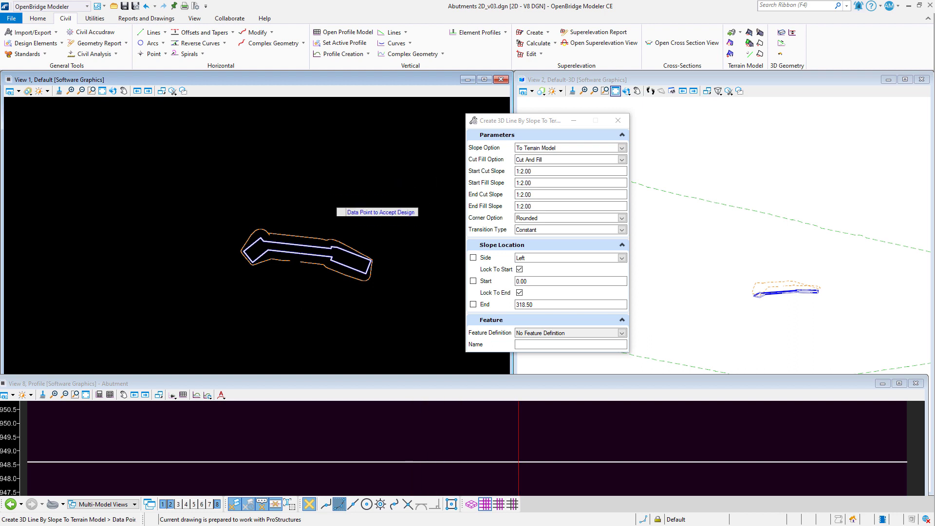
{"action": "left_click", "coordinate": [335, 210]}
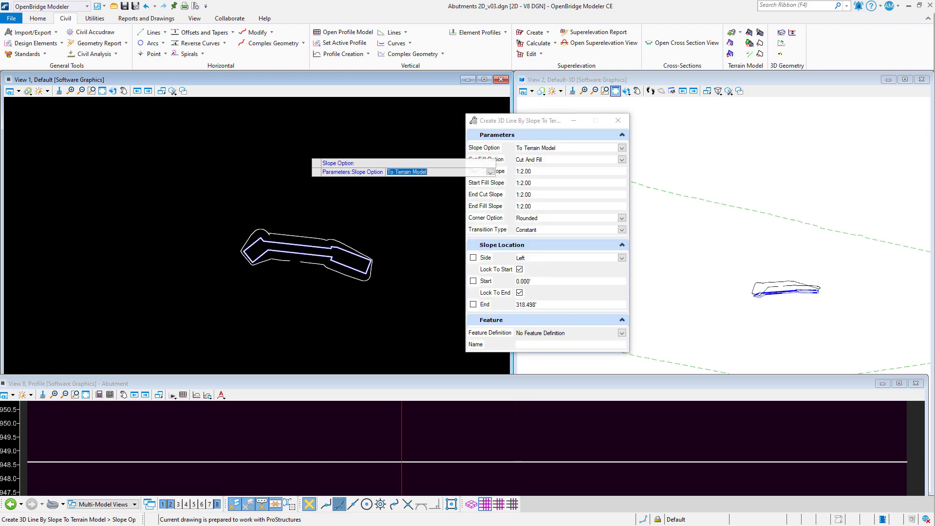
{"action": "key", "text": "Escape"}
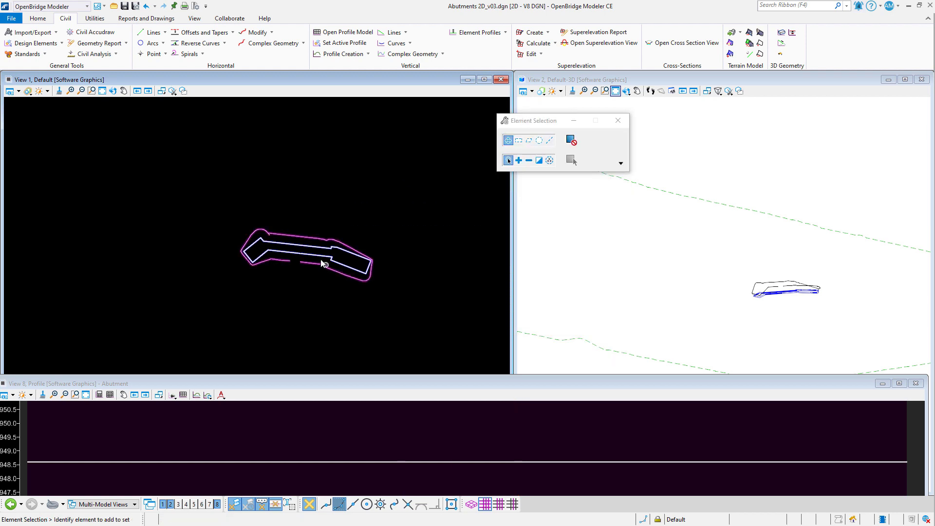
Close the small gap in the abutment outline's long edge by snapping one open end vertex onto the other.
{"action": "scroll", "coordinate": [314, 262], "scroll_direction": "up", "scroll_amount": 3}
{"action": "scroll", "coordinate": [315, 261], "scroll_direction": "up", "scroll_amount": 4}
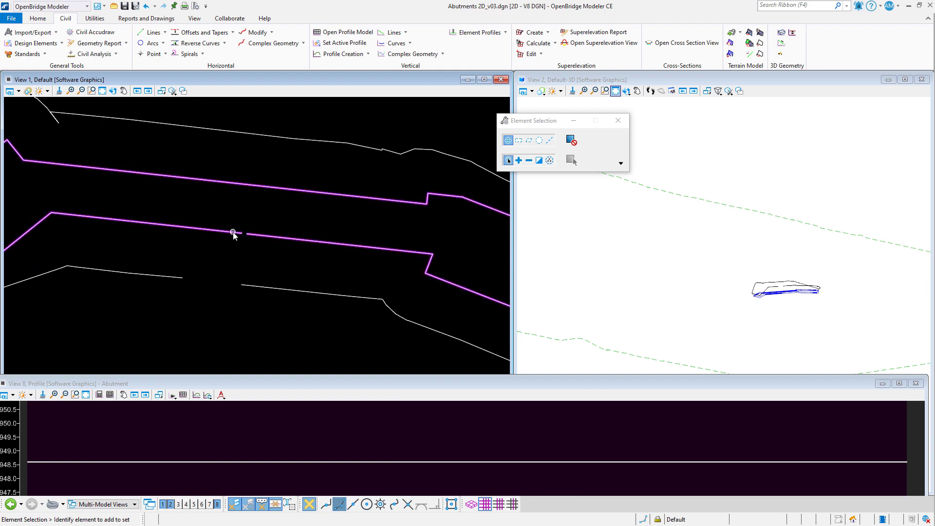
{"action": "left_click", "coordinate": [252, 234]}
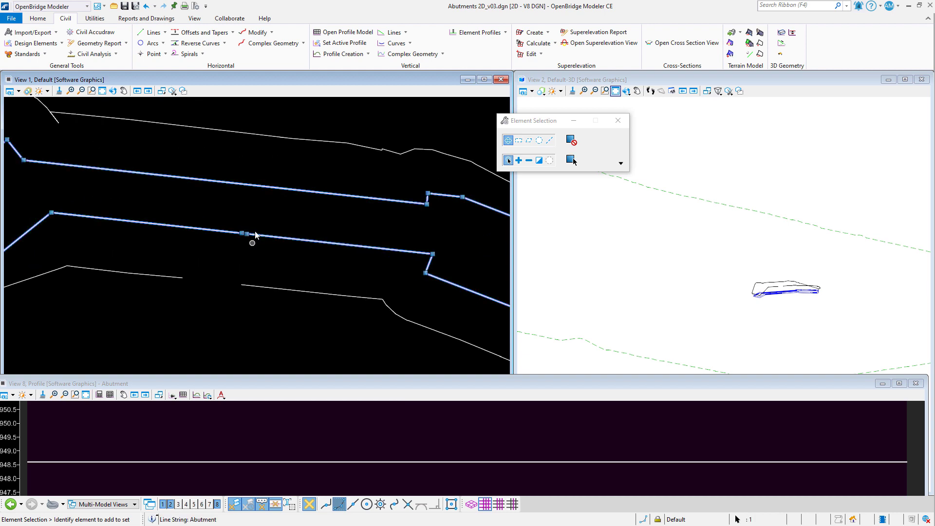
{"action": "scroll", "coordinate": [213, 243], "scroll_direction": "up", "scroll_amount": 3}
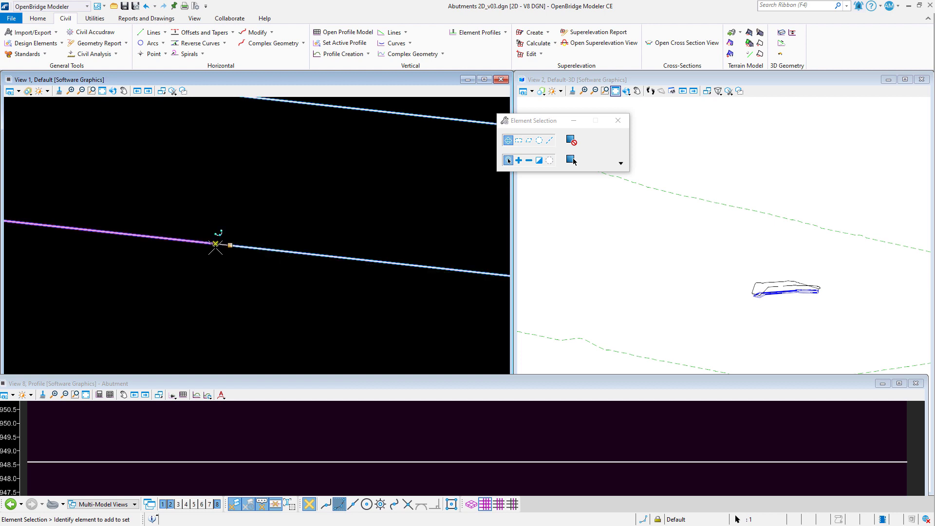
{"action": "scroll", "coordinate": [255, 268], "scroll_direction": "down", "scroll_amount": 4}
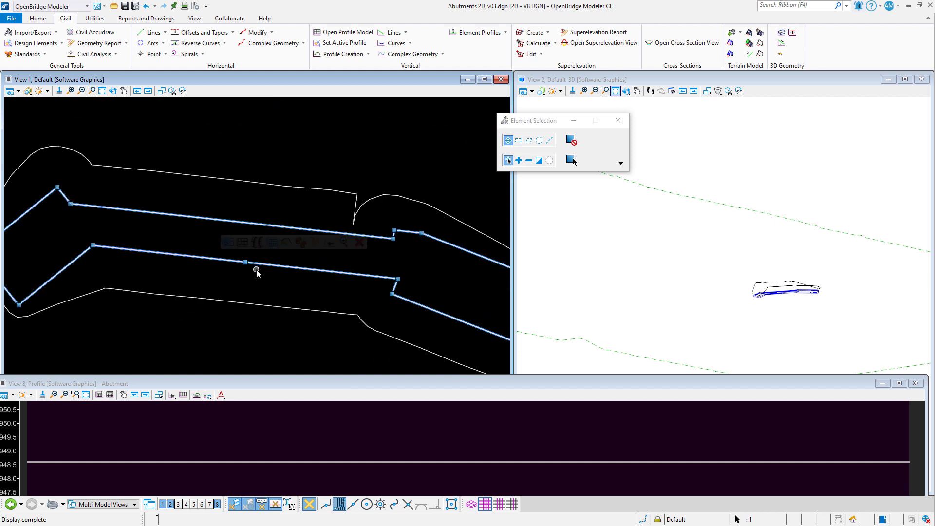
Rotate and zoom the 3D view to examine the abutment outline and its excavation slope line against the terrain.
{"action": "scroll", "coordinate": [652, 259], "scroll_direction": "down", "scroll_amount": 1}
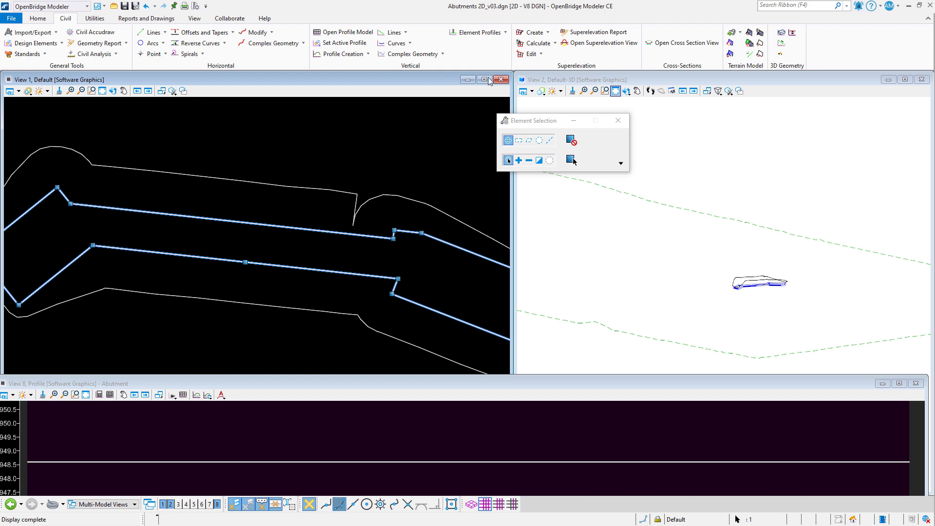
{"action": "left_click", "coordinate": [626, 91]}
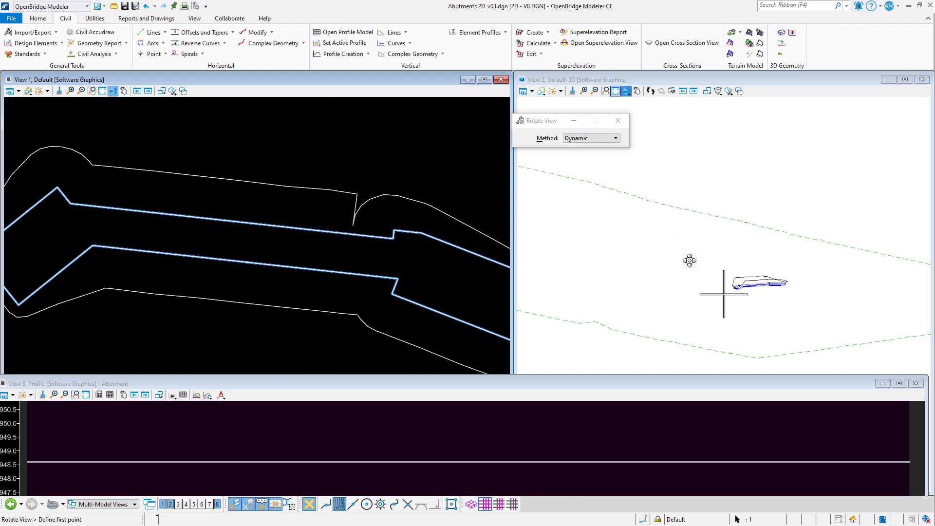
{"action": "left_click", "coordinate": [723, 292]}
{"action": "left_click", "coordinate": [724, 295]}
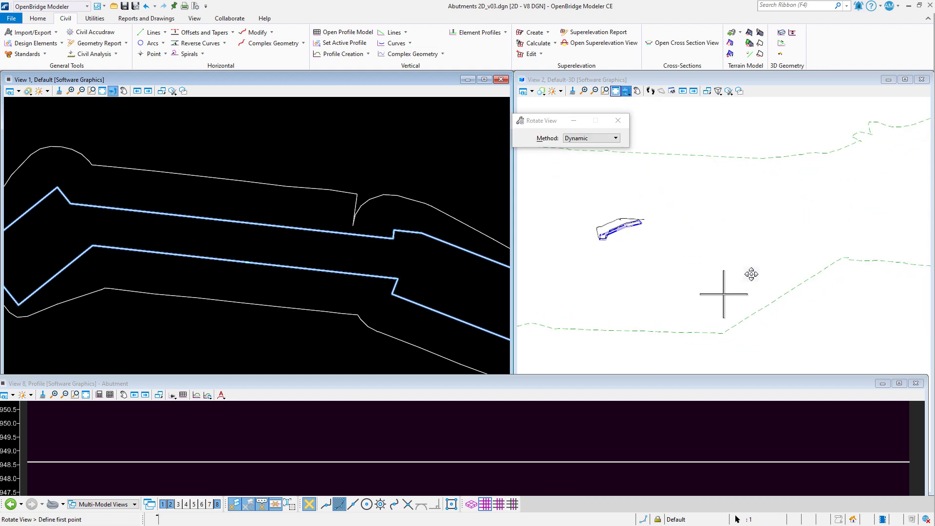
{"action": "left_click", "coordinate": [605, 91]}
{"action": "left_click", "coordinate": [560, 190]}
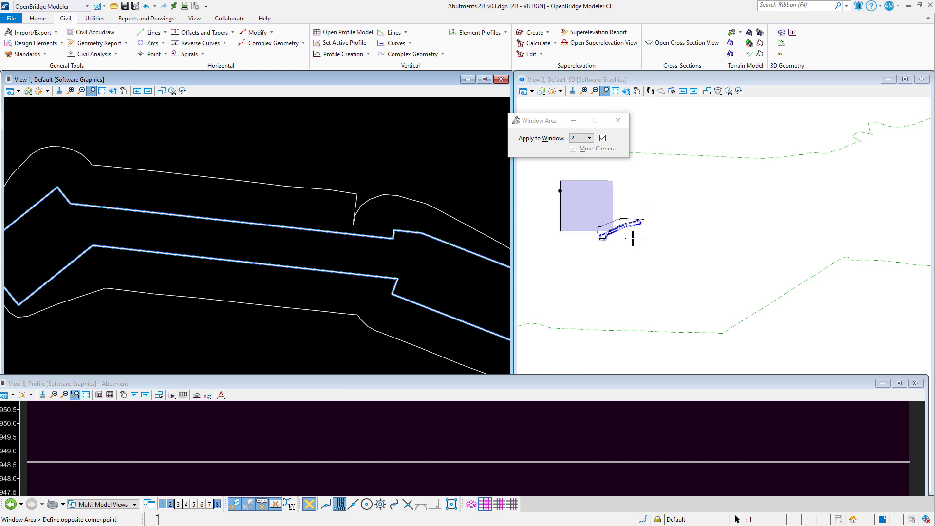
{"action": "left_click", "coordinate": [658, 246]}
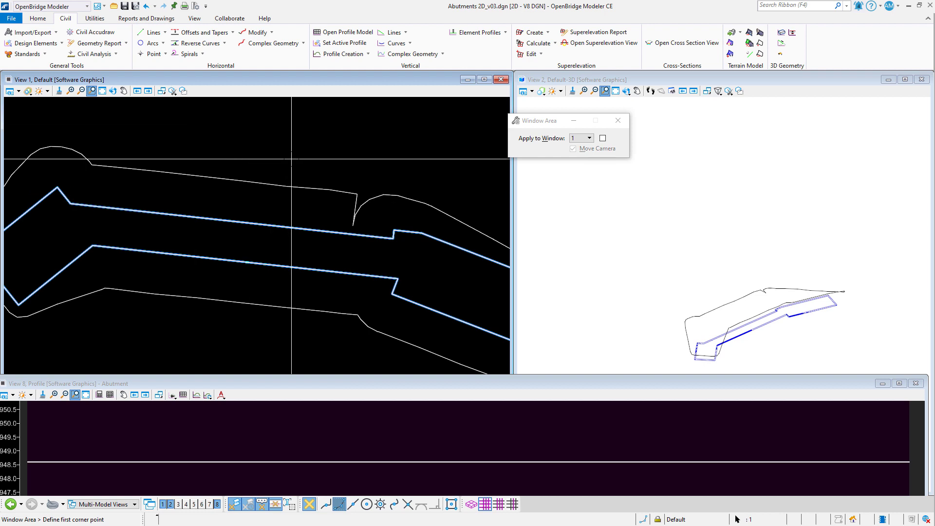
{"action": "scroll", "coordinate": [341, 212], "scroll_direction": "down", "scroll_amount": 3}
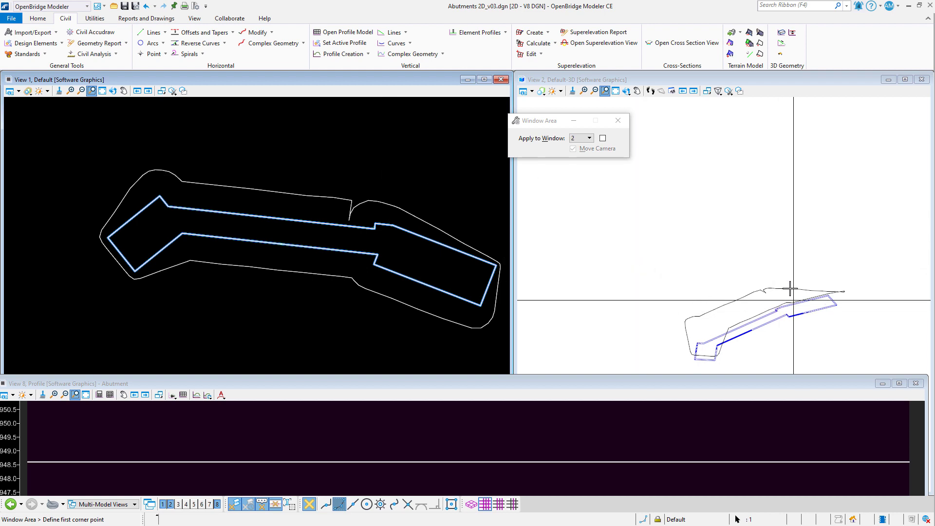
{"action": "scroll", "coordinate": [767, 283], "scroll_direction": "down", "scroll_amount": 2}
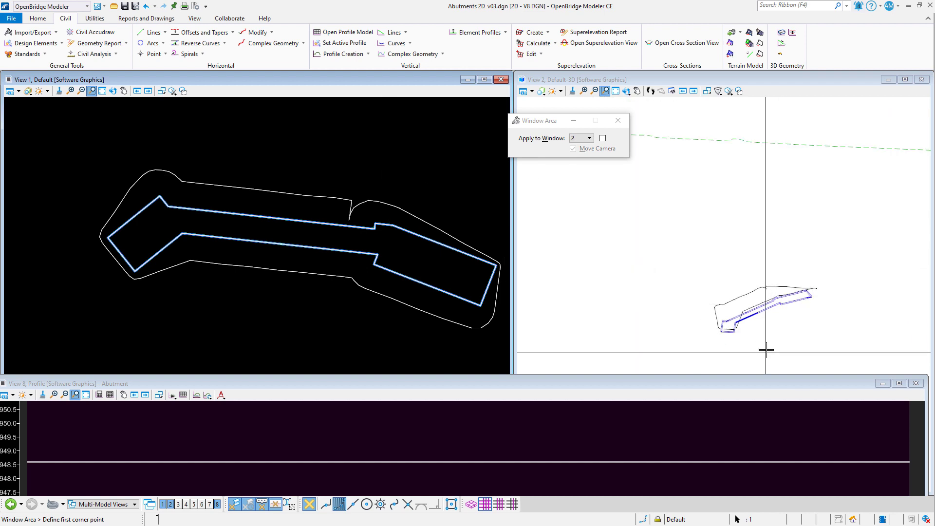
{"action": "scroll", "coordinate": [767, 351], "scroll_direction": "up", "scroll_amount": 1}
{"action": "scroll", "coordinate": [770, 360], "scroll_direction": "up", "scroll_amount": 1}
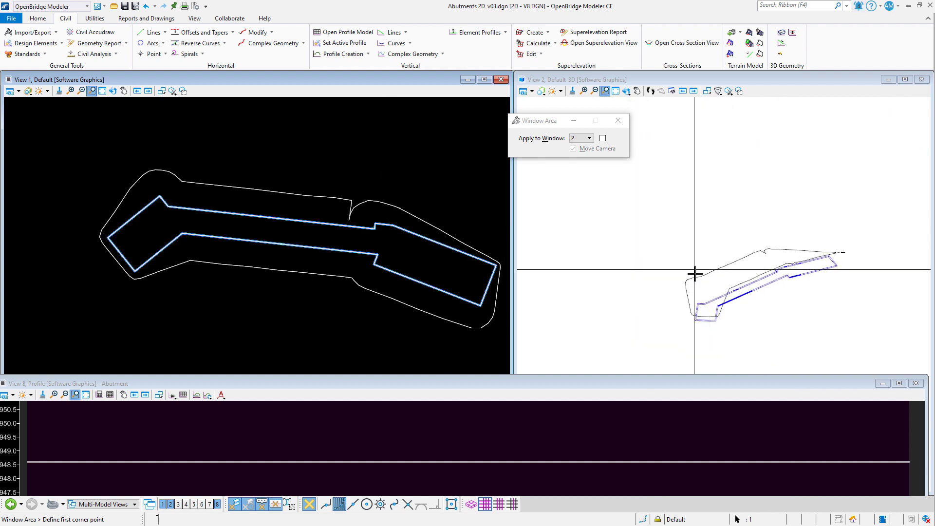
{"action": "scroll", "coordinate": [702, 287], "scroll_direction": "down", "scroll_amount": 3}
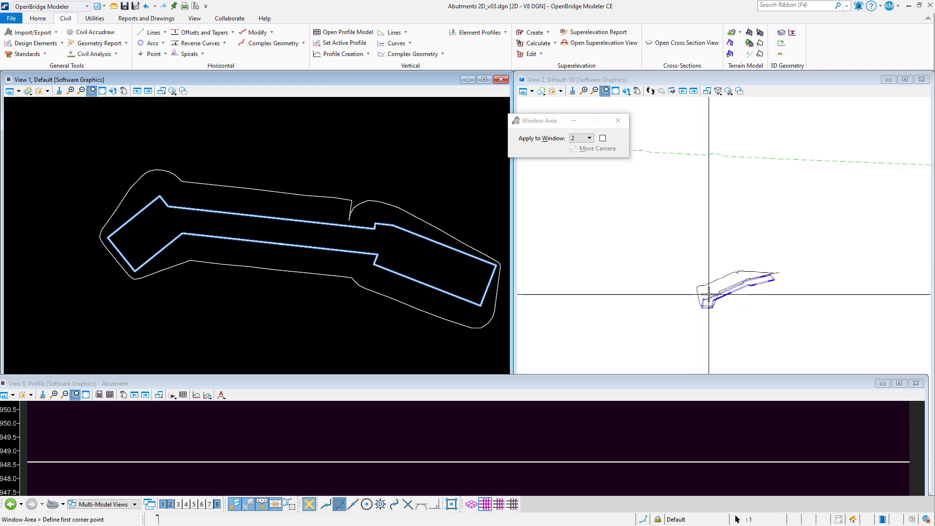
{"action": "scroll", "coordinate": [710, 300], "scroll_direction": "up", "scroll_amount": 2}
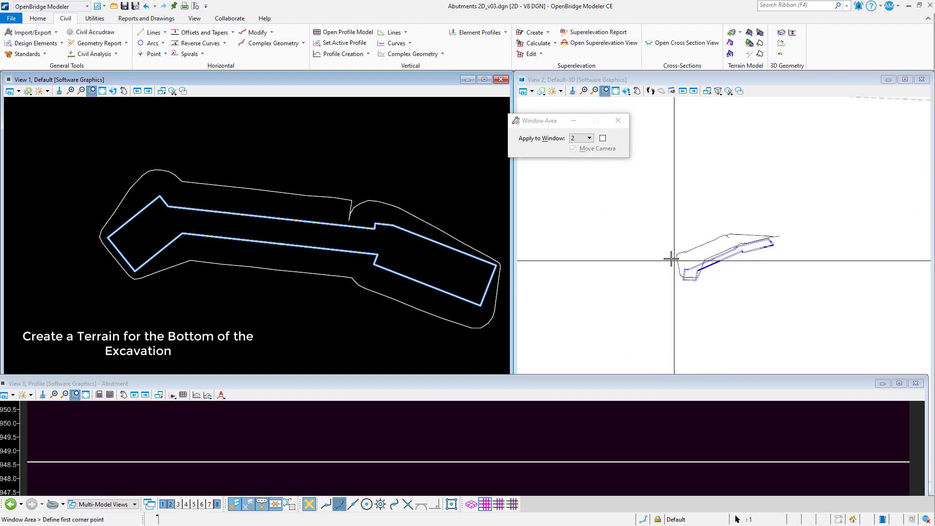
{"action": "scroll", "coordinate": [672, 259], "scroll_direction": "up", "scroll_amount": 1}
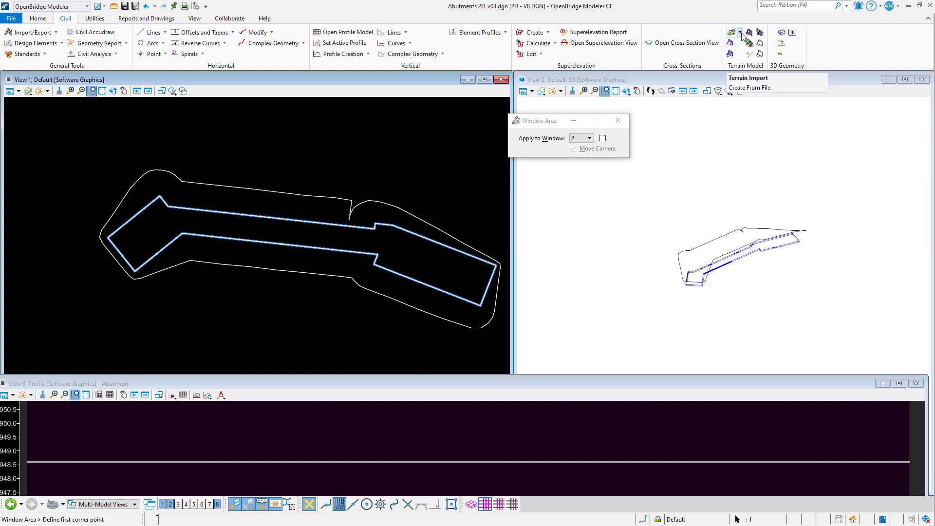
Start creating a terrain model from elements, using the Max Triangle Length edge method with a maximum side length of 25.
{"action": "left_click", "coordinate": [741, 34]}
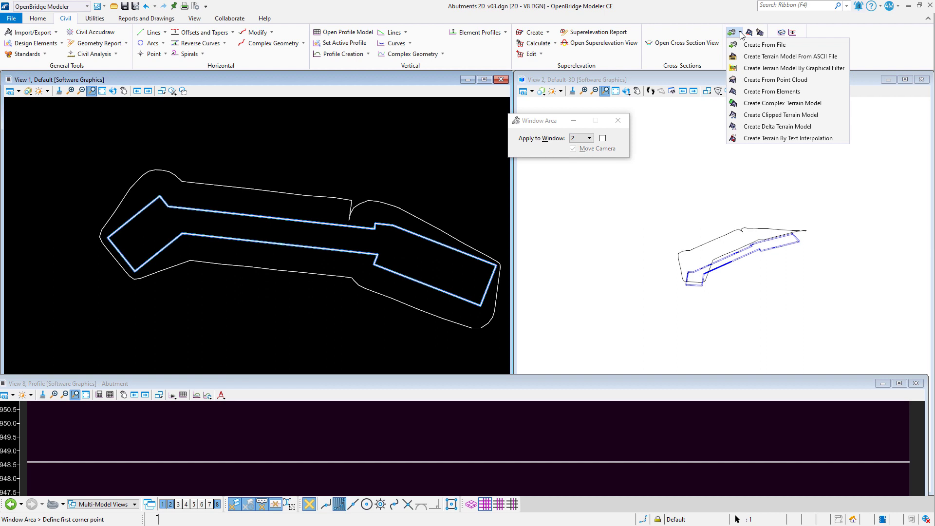
{"action": "left_click", "coordinate": [755, 92]}
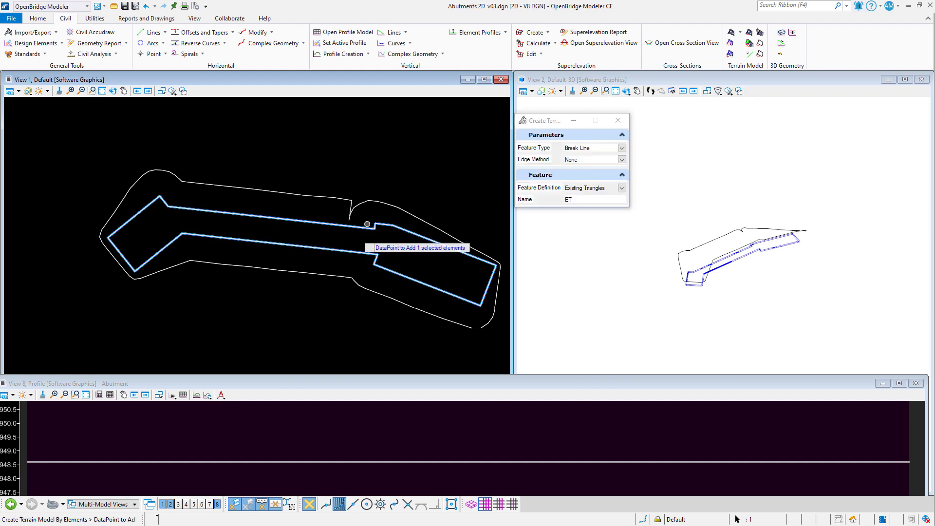
{"action": "left_click", "coordinate": [308, 249]}
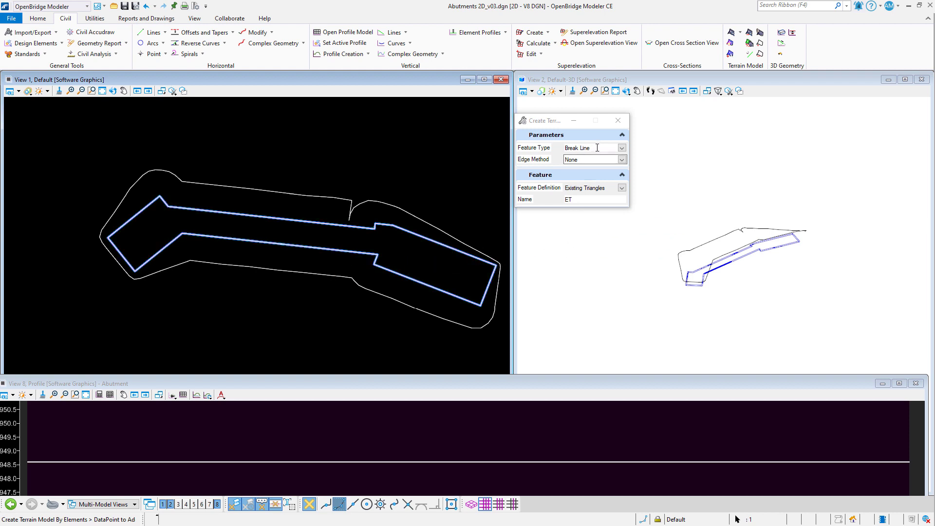
{"action": "left_click", "coordinate": [622, 159]}
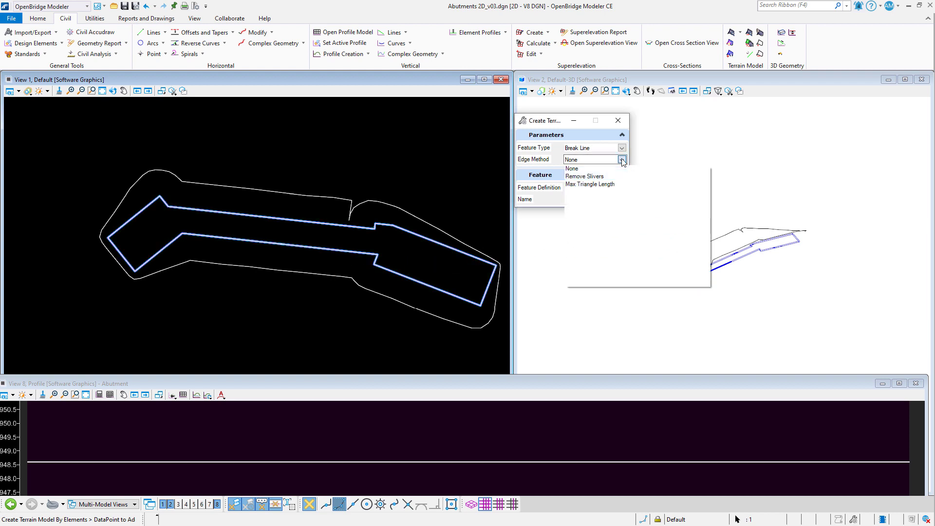
{"action": "left_click", "coordinate": [587, 186]}
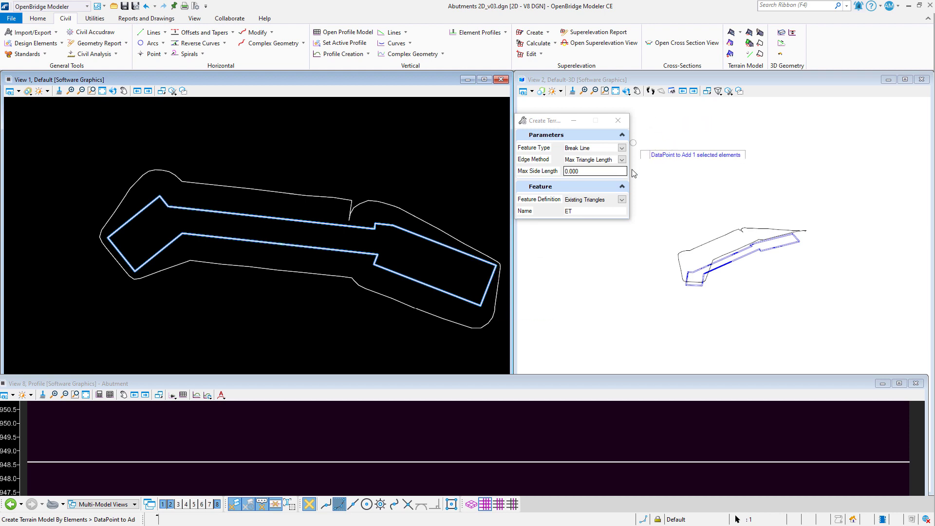
{"action": "left_click", "coordinate": [539, 170]}
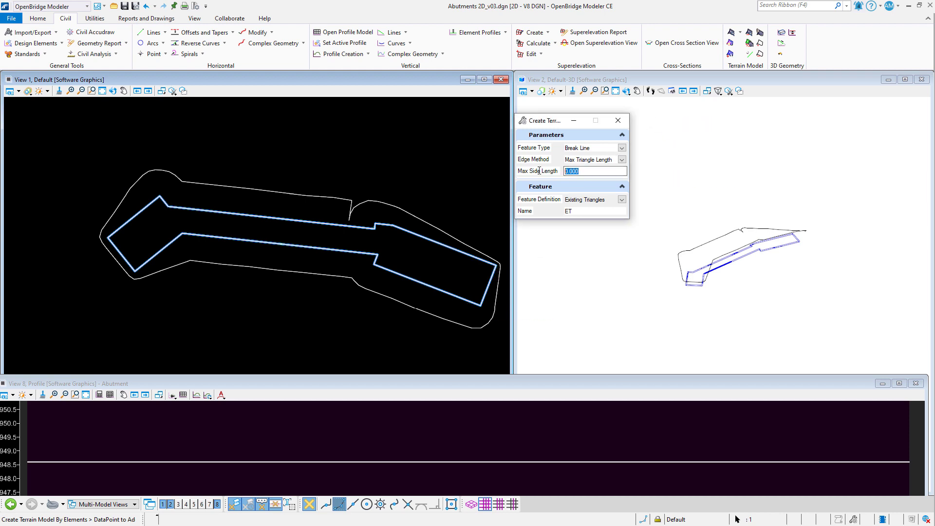
{"action": "type", "text": "25.0"}
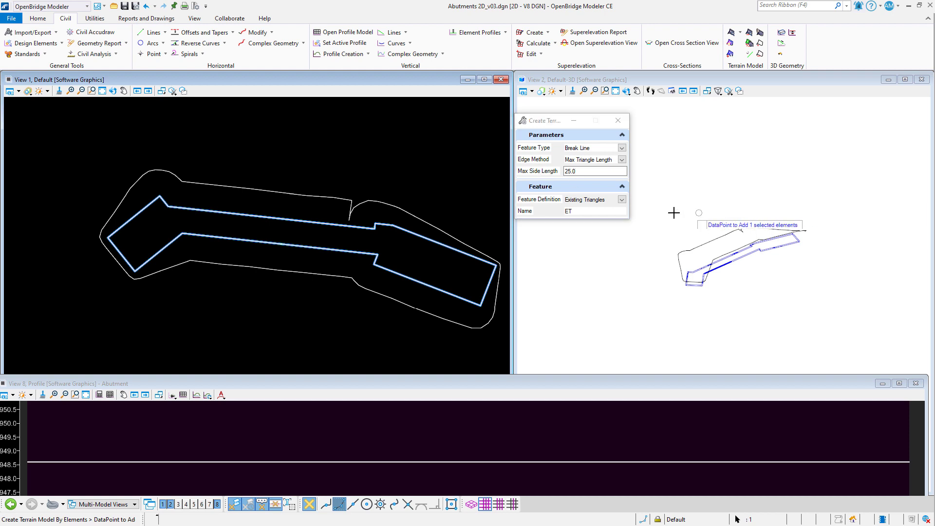
Choose the Existing Triangles feature definition and name the new terrain Abutment_T.
{"action": "left_click", "coordinate": [622, 201]}
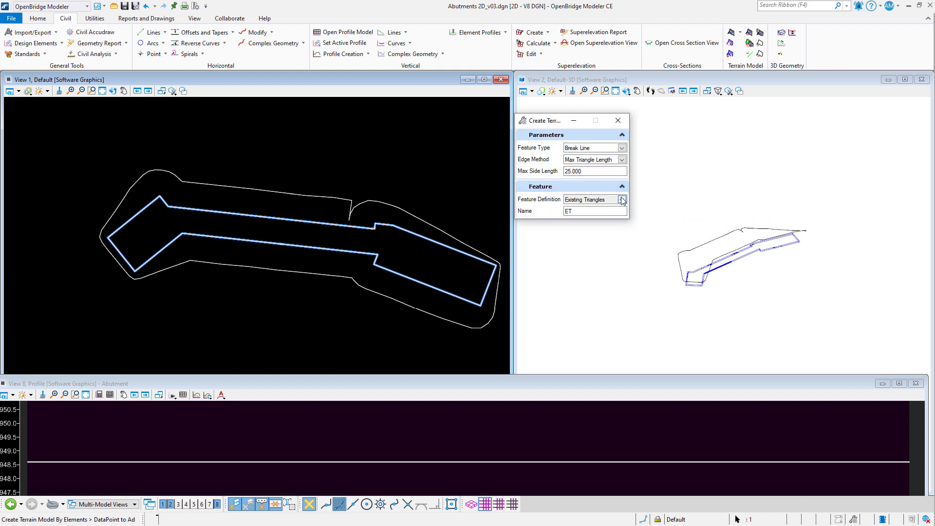
{"action": "left_click", "coordinate": [622, 200]}
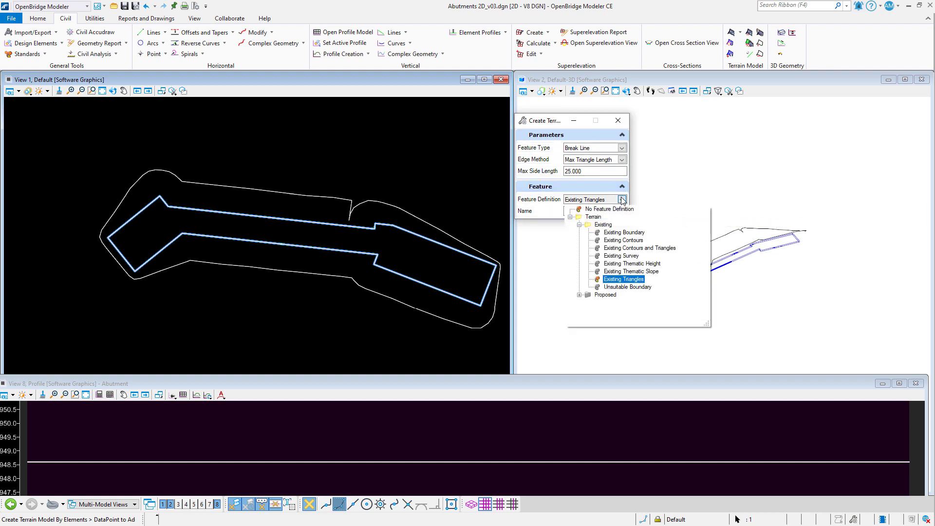
{"action": "left_click", "coordinate": [619, 280]}
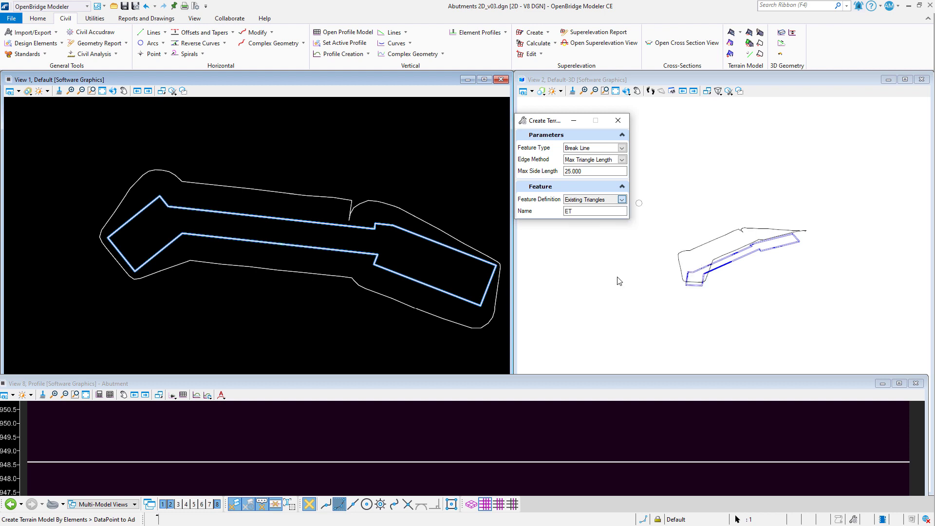
{"action": "double_click", "coordinate": [583, 211]}
{"action": "type", "text": "Abutment_"}
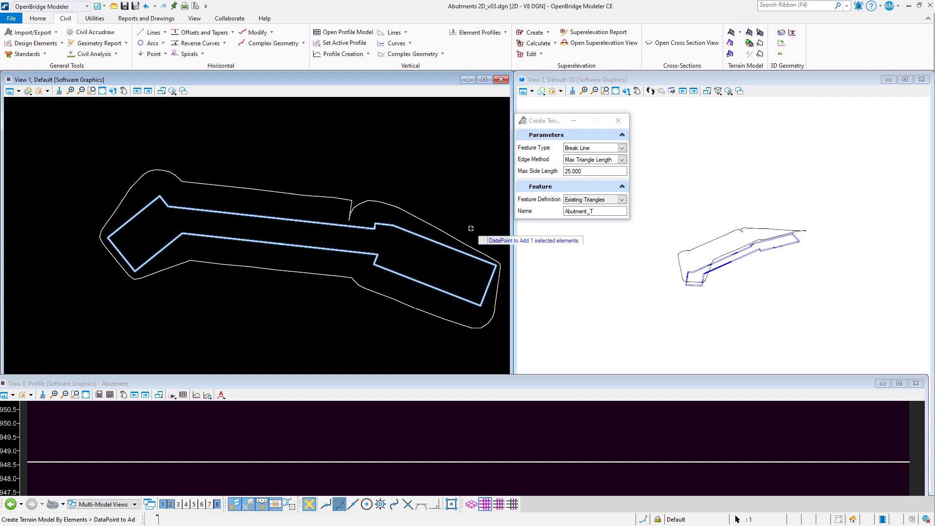
Add the selected abutment outline as a break line and accept the edge method and side length to create the bottom terrain.
{"action": "left_click", "coordinate": [350, 252]}
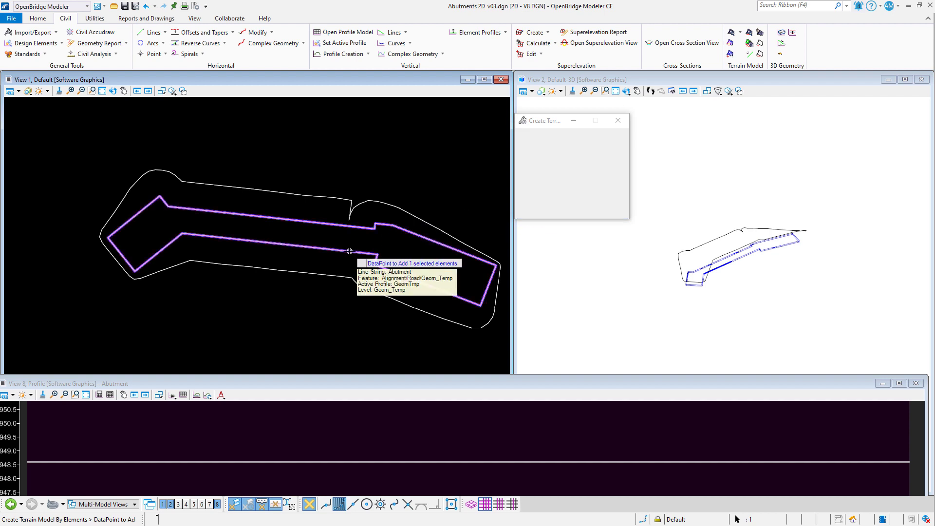
{"action": "left_click", "coordinate": [285, 308]}
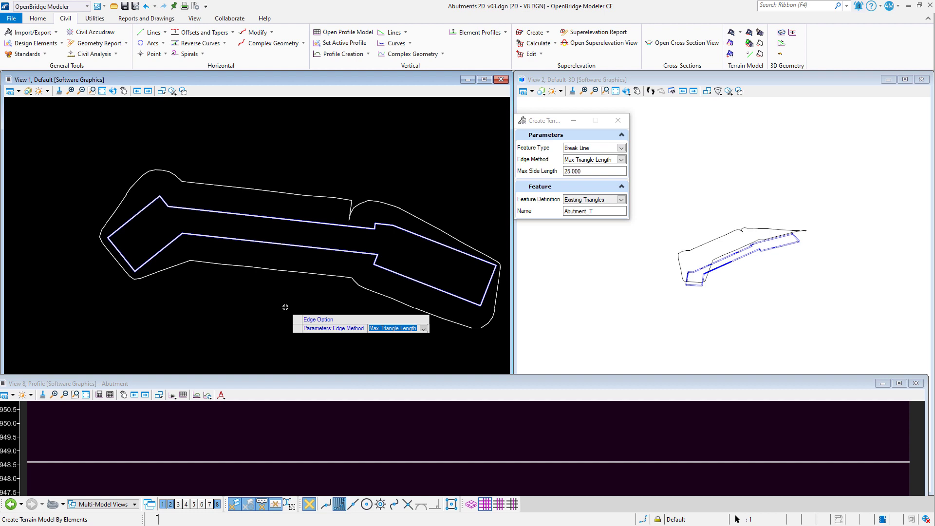
{"action": "left_click", "coordinate": [285, 307]}
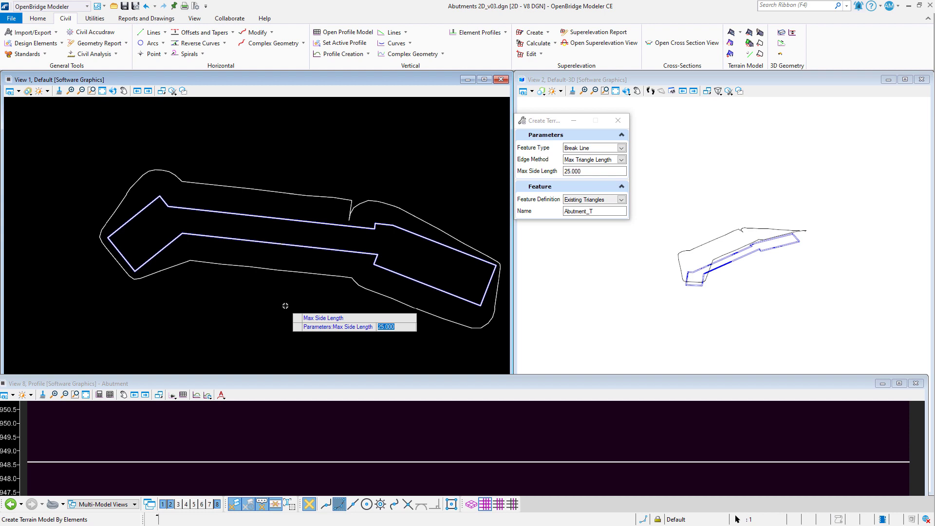
{"action": "left_click", "coordinate": [286, 306]}
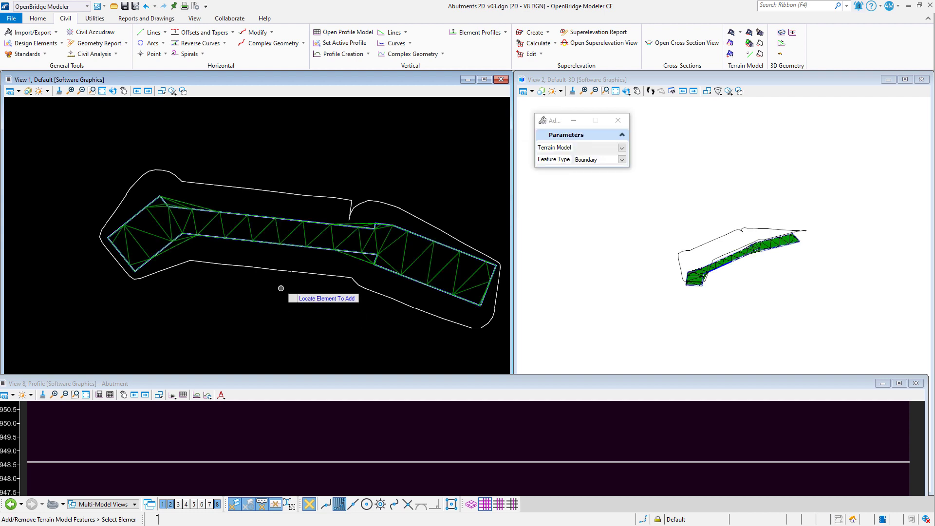
{"action": "scroll", "coordinate": [219, 267], "scroll_direction": "up", "scroll_amount": 3}
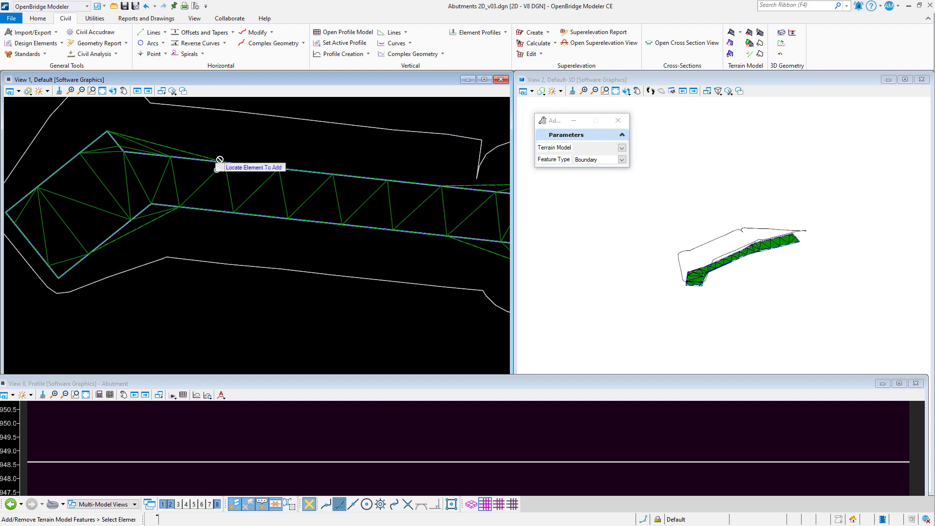
{"action": "left_click", "coordinate": [161, 90]}
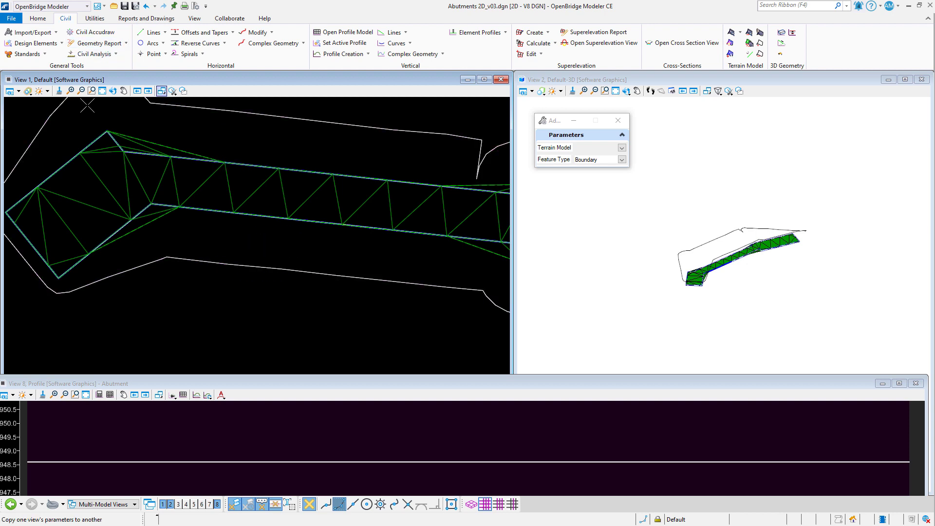
{"action": "right_click", "coordinate": [343, 256]}
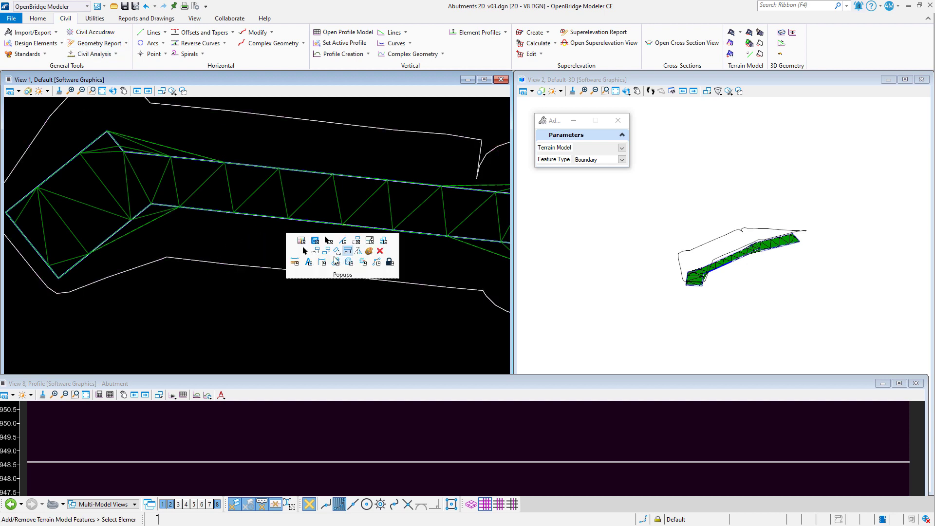
{"action": "key", "text": "Escape"}
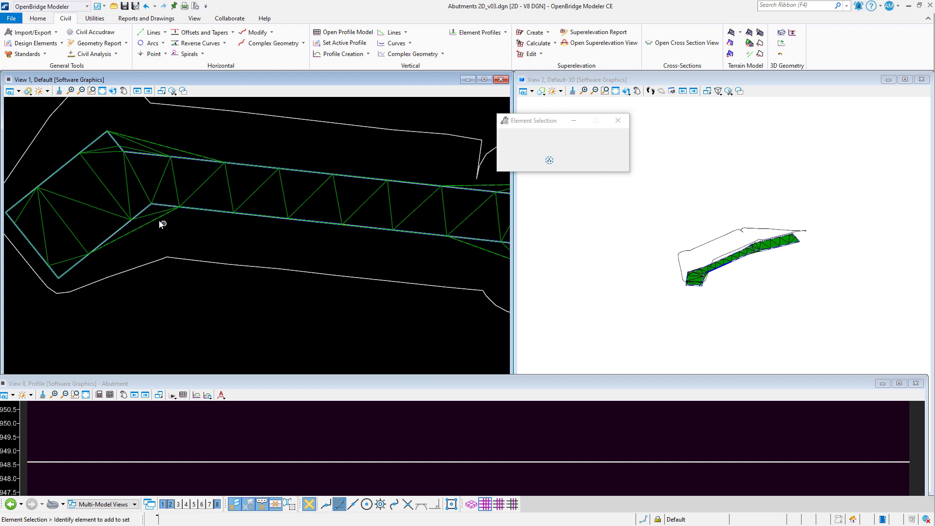
Select the new abutment terrain by its boundary and set its maximum edge length to 20 in its properties.
{"action": "left_click", "coordinate": [161, 218]}
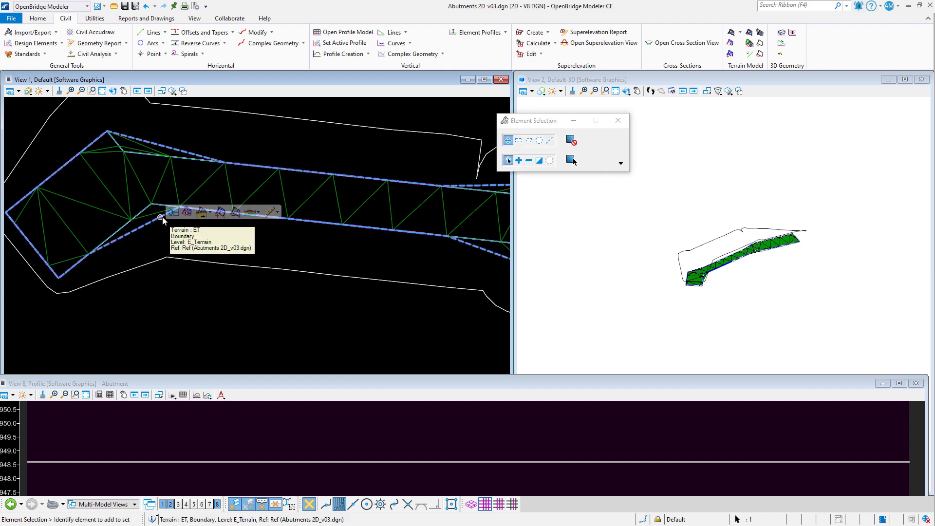
{"action": "left_click", "coordinate": [171, 215]}
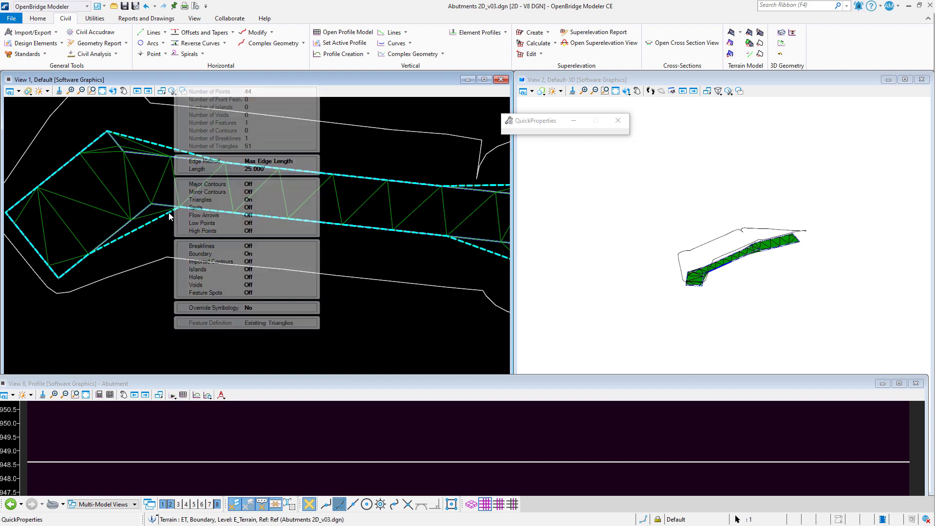
{"action": "left_click", "coordinate": [276, 170]}
{"action": "left_click", "coordinate": [275, 168]}
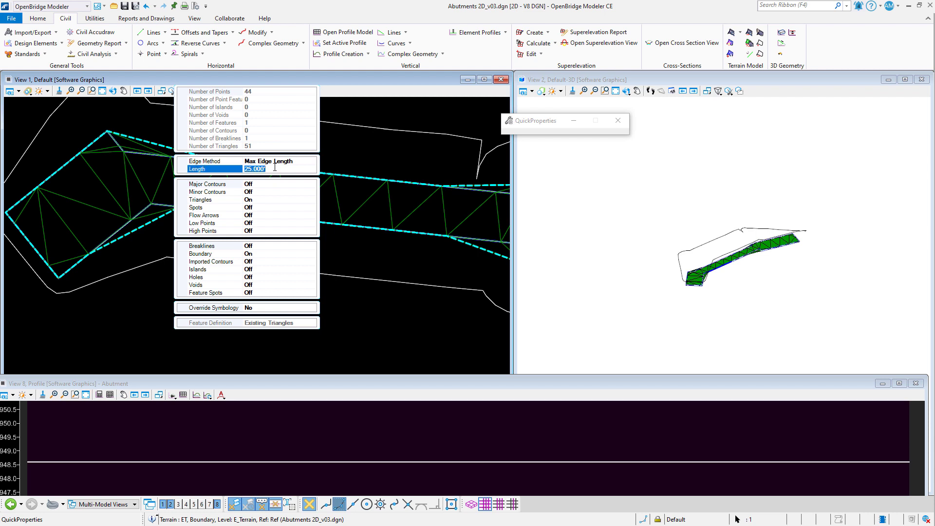
{"action": "type", "text": "20"}
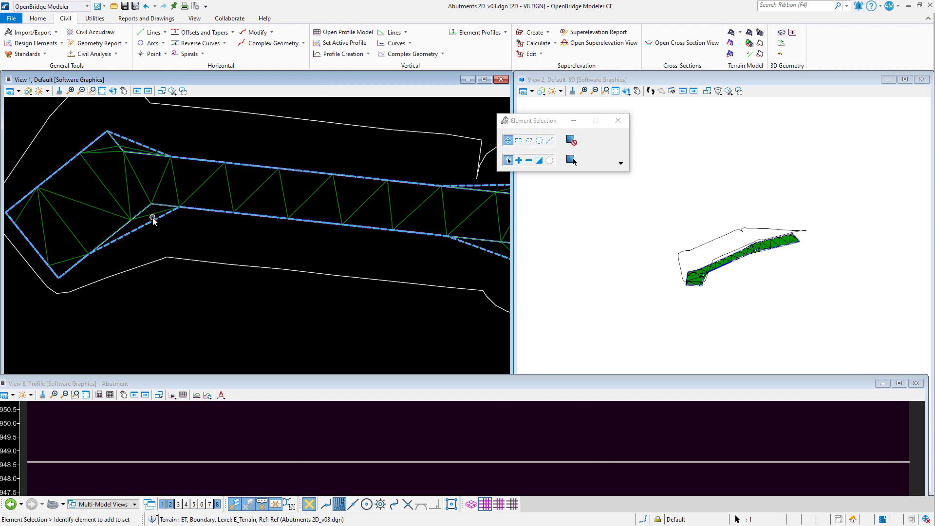
{"action": "scroll", "coordinate": [262, 242], "scroll_direction": "down", "scroll_amount": 3}
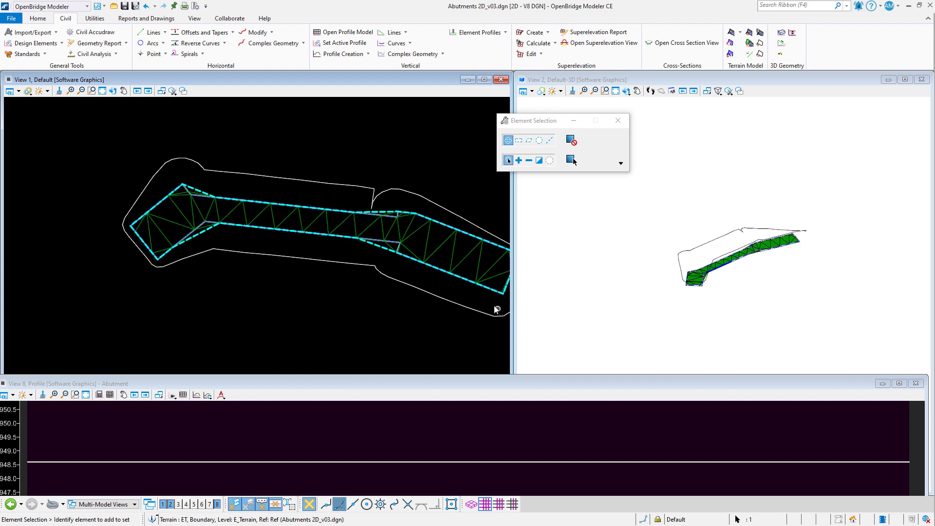
Start adding features to the abutment excavation terrain, using Boundary as the feature type.
{"action": "scroll", "coordinate": [698, 258], "scroll_direction": "up", "scroll_amount": 3}
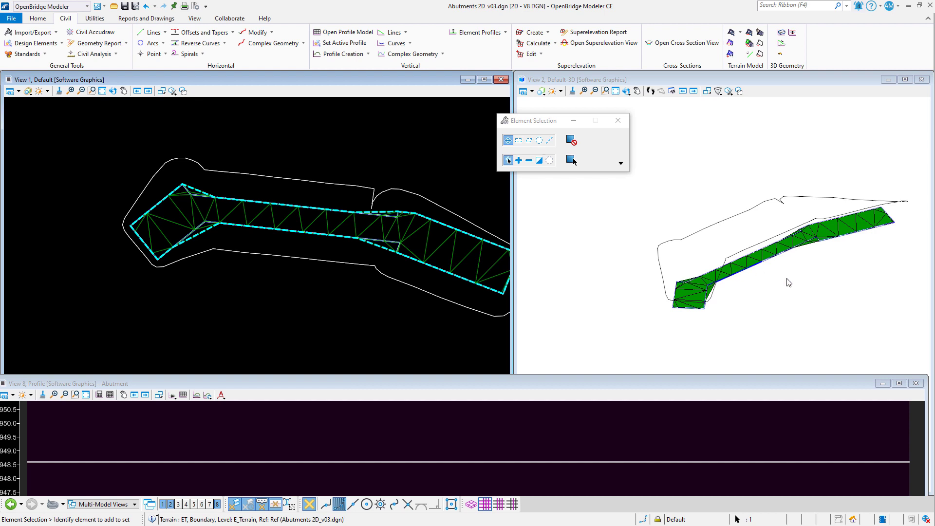
{"action": "scroll", "coordinate": [787, 279], "scroll_direction": "down", "scroll_amount": 1}
{"action": "scroll", "coordinate": [447, 291], "scroll_direction": "down", "scroll_amount": 1}
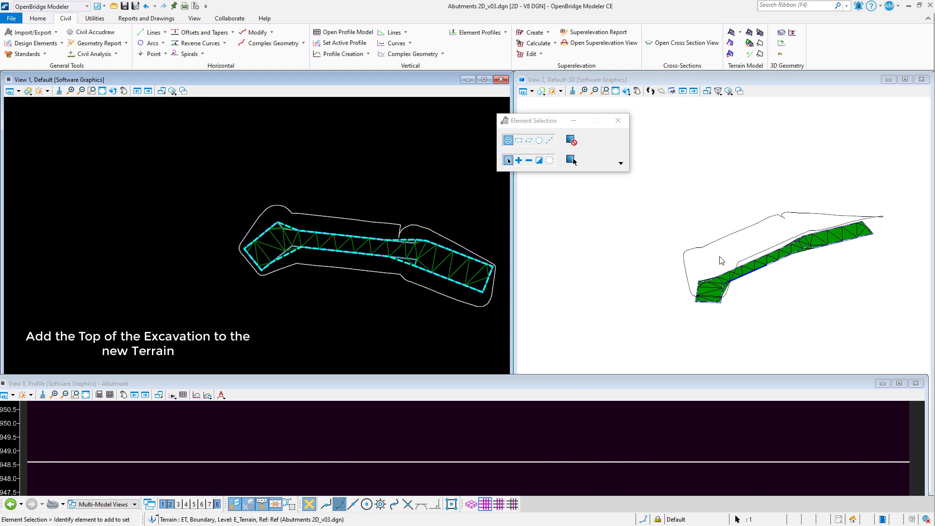
{"action": "left_click", "coordinate": [731, 55]}
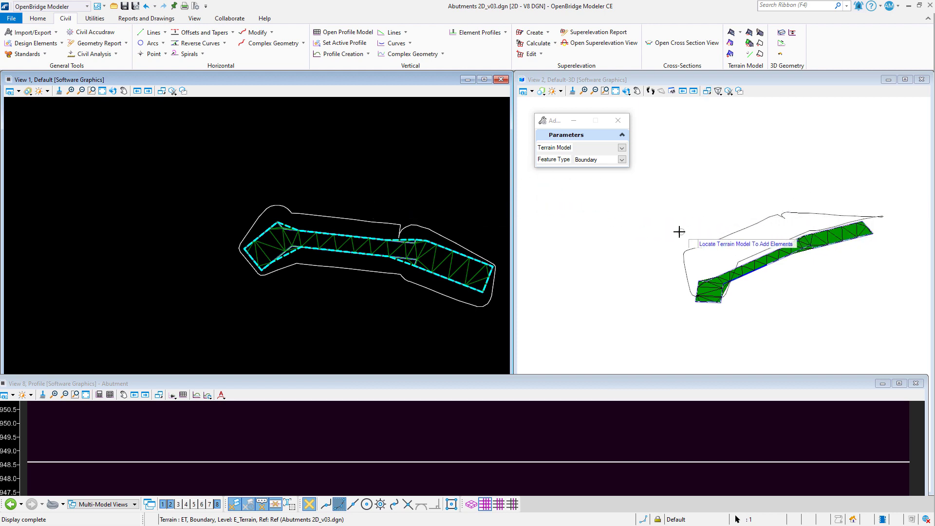
{"action": "left_click", "coordinate": [622, 160]}
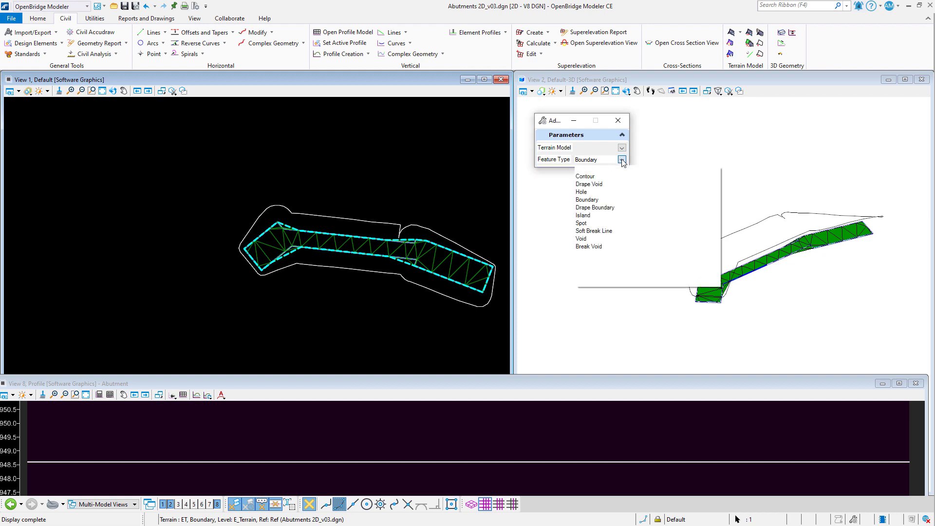
{"action": "left_click", "coordinate": [594, 201]}
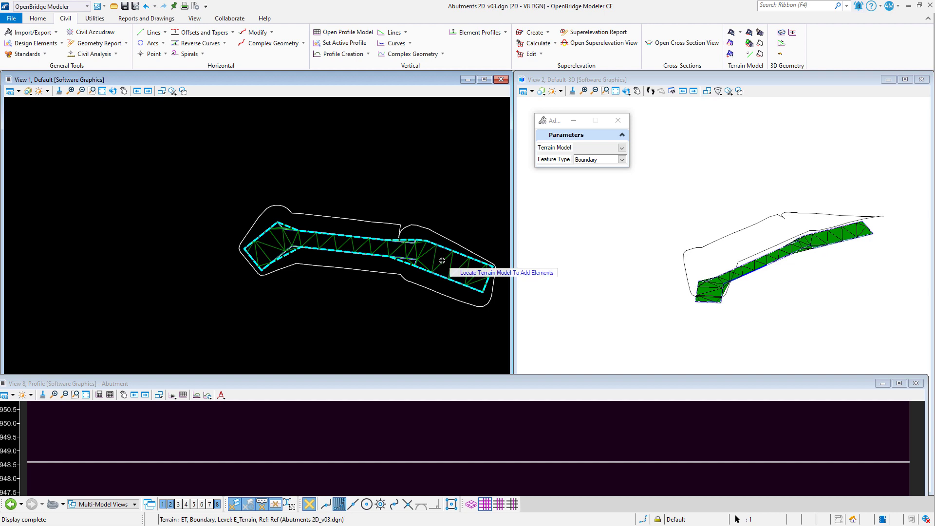
{"action": "mouse_move", "coordinate": [443, 260]}
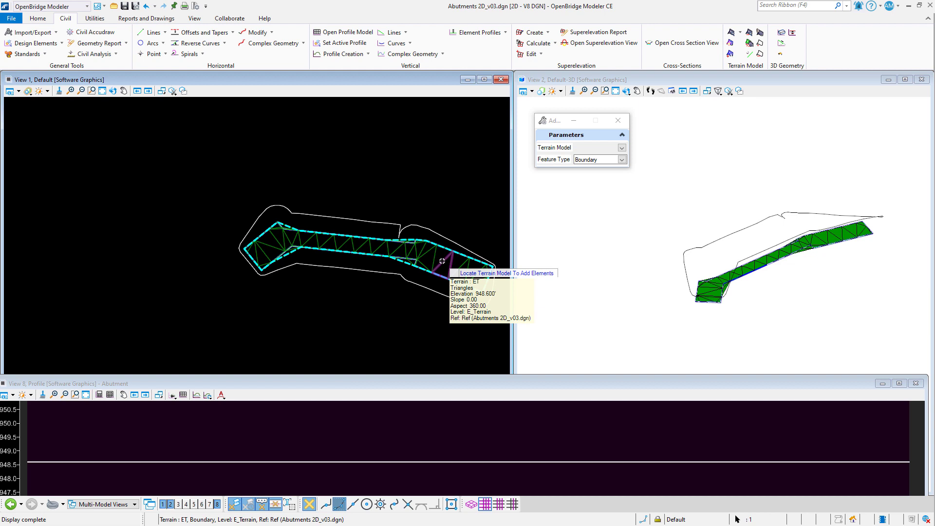
{"action": "left_click", "coordinate": [442, 261]}
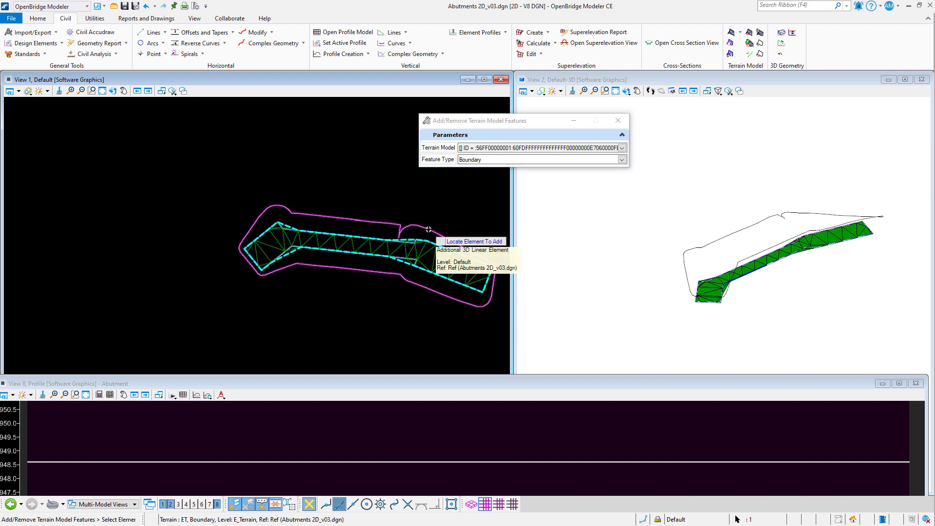
Add the outer slope outline at the top of the excavation to that terrain as a boundary.
{"action": "left_click", "coordinate": [704, 244]}
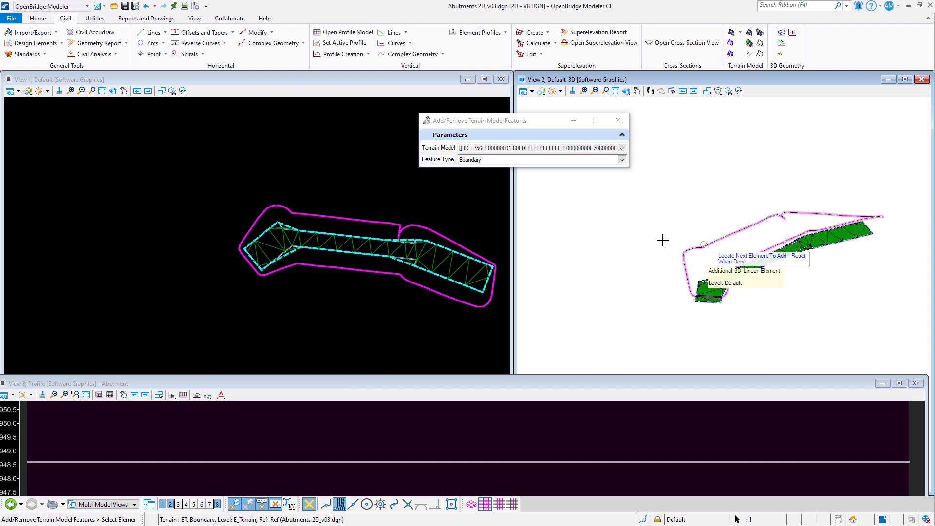
{"action": "right_click", "coordinate": [594, 229]}
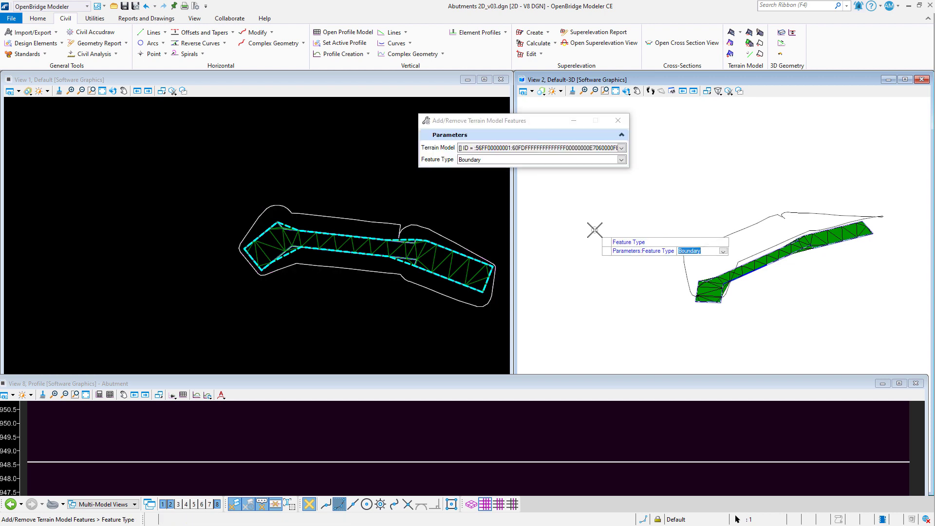
{"action": "left_click", "coordinate": [594, 229]}
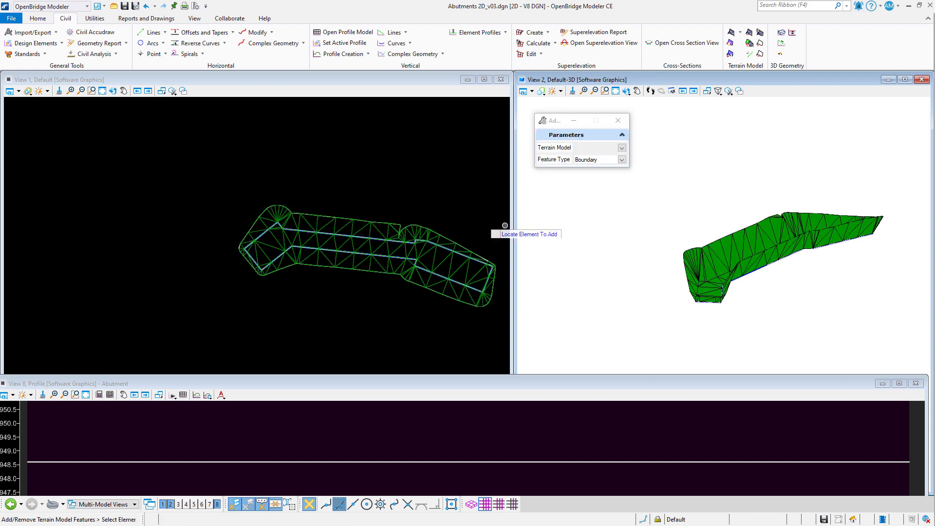
{"action": "left_click", "coordinate": [626, 93]}
{"action": "left_click", "coordinate": [723, 294]}
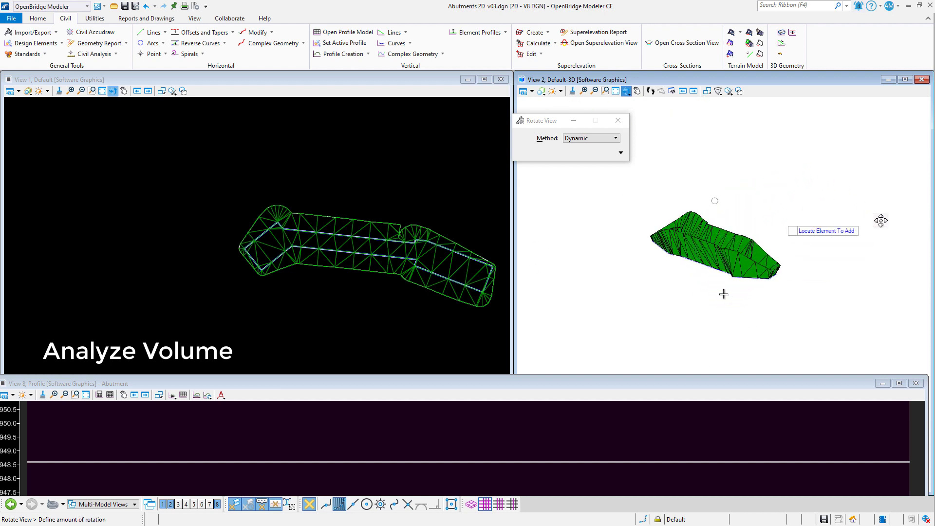
{"action": "left_click", "coordinate": [631, 262]}
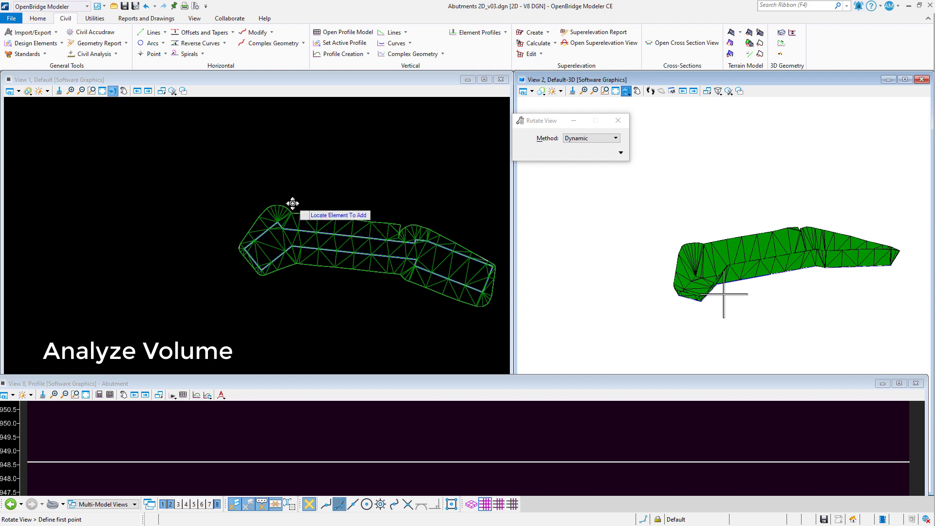
{"action": "left_click", "coordinate": [116, 55]}
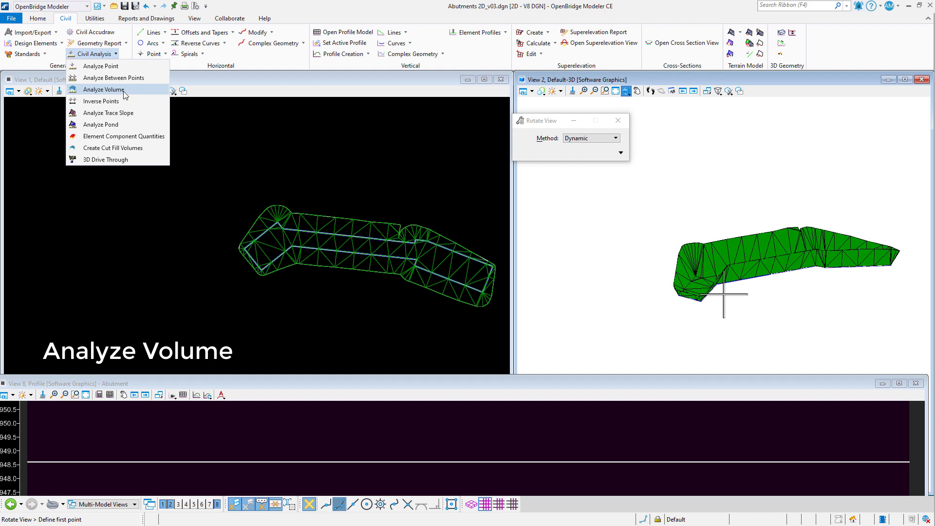
{"action": "left_click", "coordinate": [103, 90]}
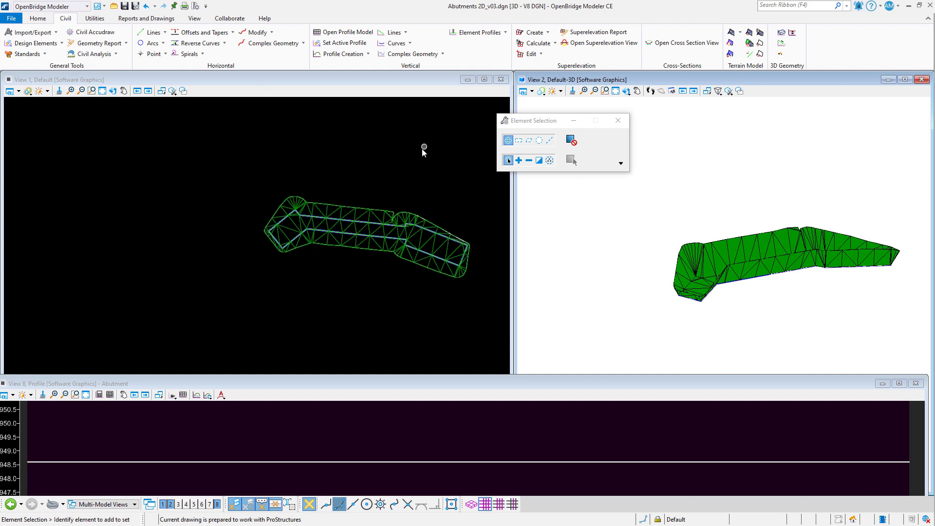
Start a terrain volume analysis using the Terrain Model To Terrain Model Volume method.
{"action": "scroll", "coordinate": [417, 169], "scroll_direction": "down", "scroll_amount": 3}
{"action": "scroll", "coordinate": [417, 170], "scroll_direction": "down", "scroll_amount": 3}
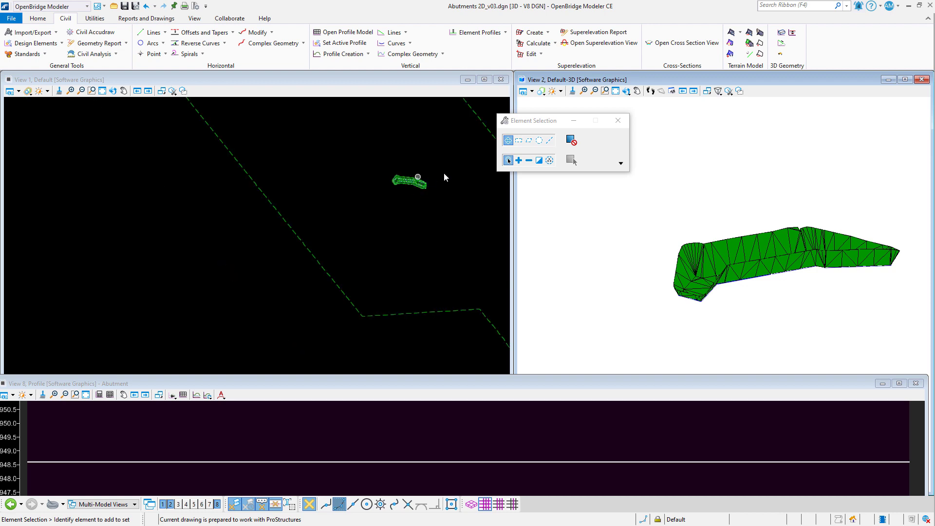
{"action": "scroll", "coordinate": [749, 271], "scroll_direction": "down", "scroll_amount": 2}
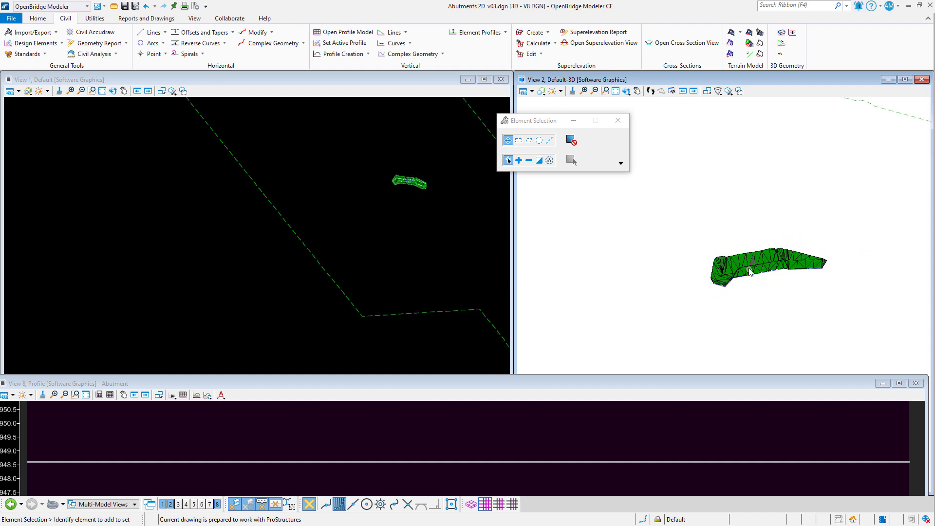
{"action": "scroll", "coordinate": [749, 271], "scroll_direction": "up", "scroll_amount": 1}
{"action": "scroll", "coordinate": [468, 155], "scroll_direction": "up", "scroll_amount": 2}
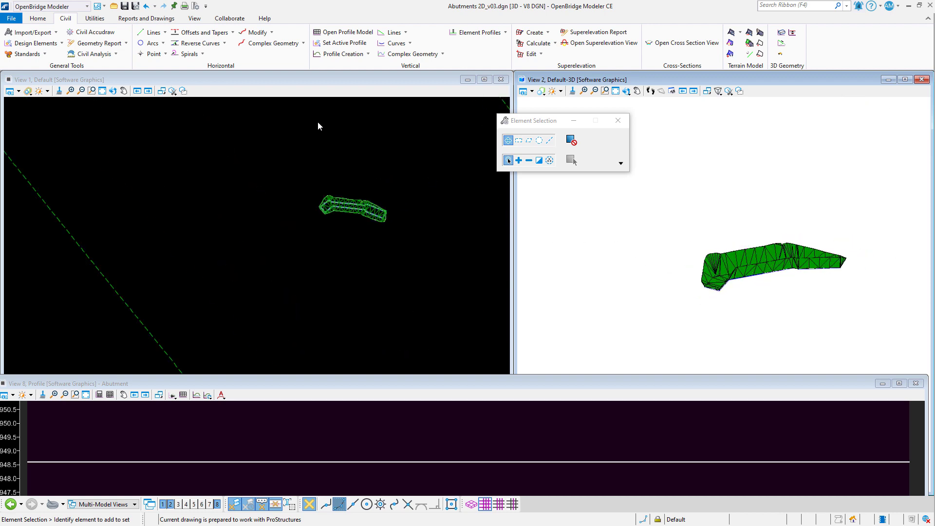
{"action": "left_click", "coordinate": [117, 53]}
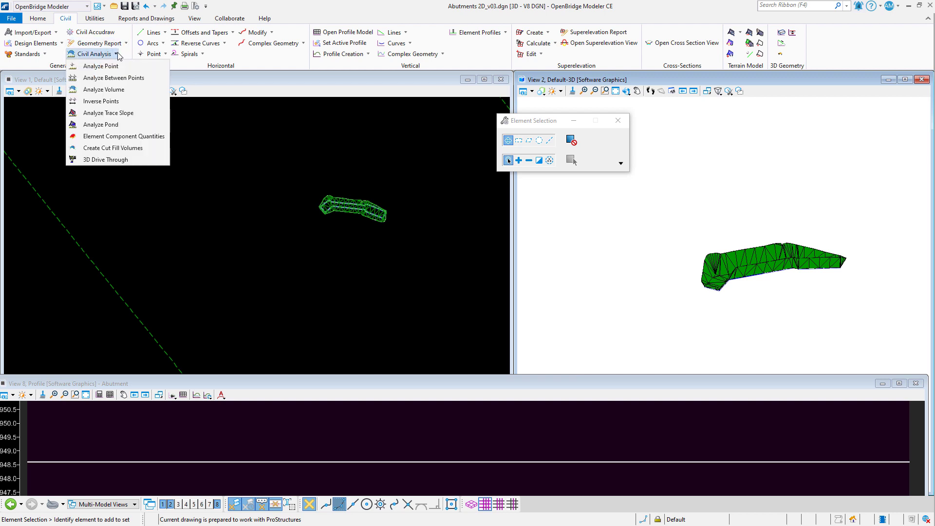
{"action": "left_click", "coordinate": [106, 92]}
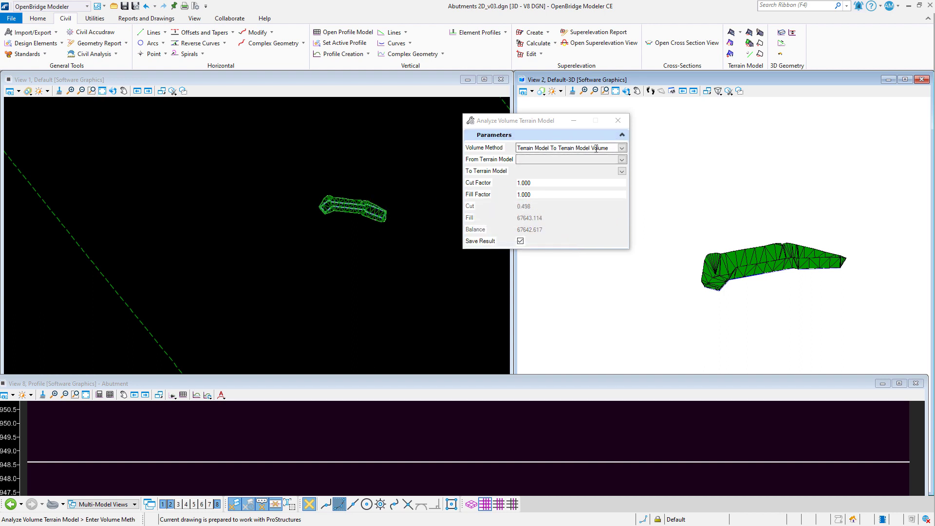
{"action": "left_click", "coordinate": [623, 149]}
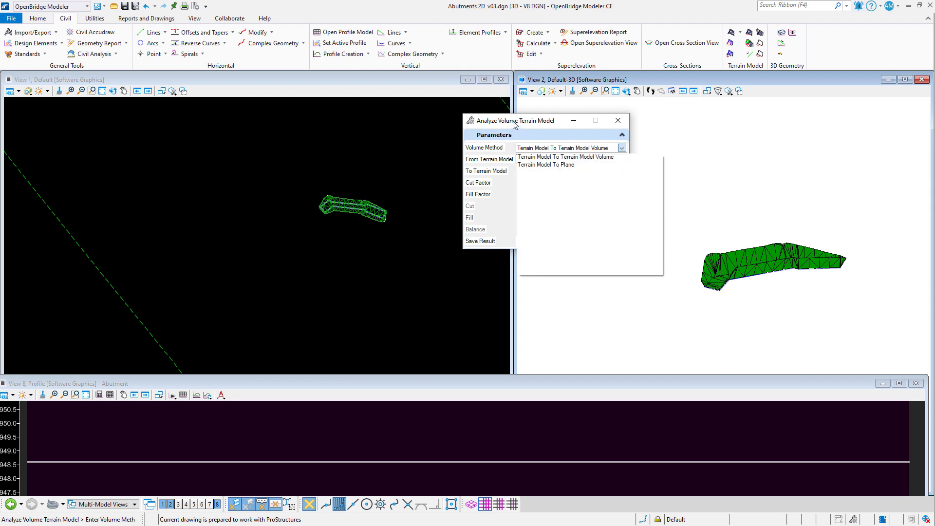
{"action": "left_click", "coordinate": [515, 125]}
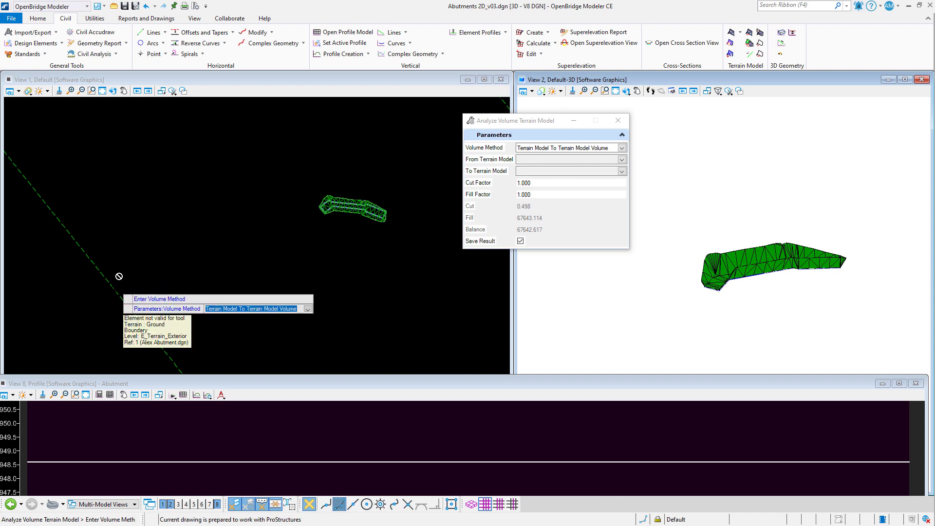
{"action": "left_click", "coordinate": [245, 162]}
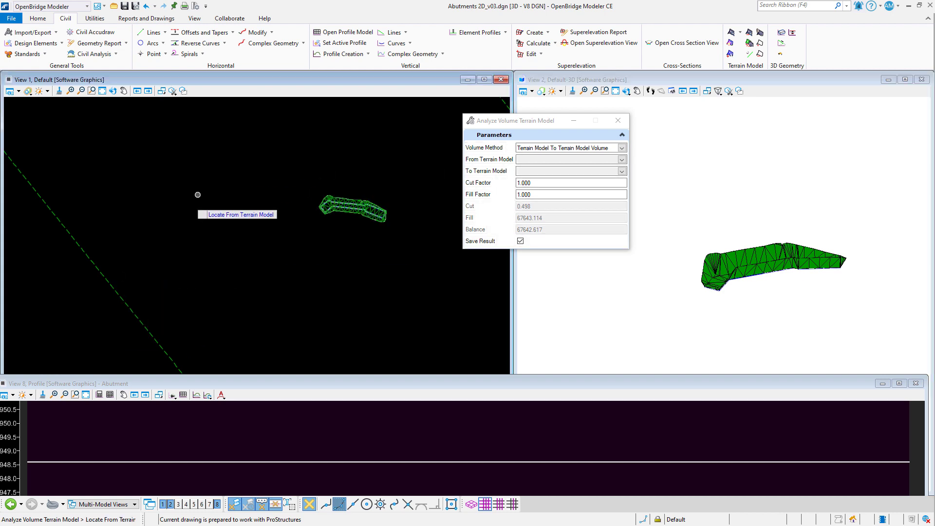
Compute the volume from the Ground terrain to the ET excavation terrain, with cut and fill factors of 1.000 and no limiting boundary.
{"action": "left_click", "coordinate": [113, 283]}
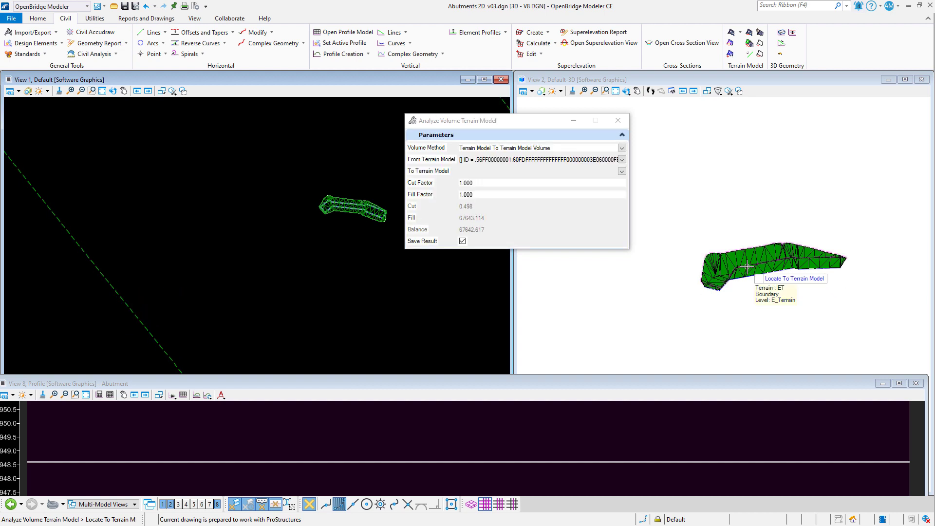
{"action": "left_click", "coordinate": [747, 267]}
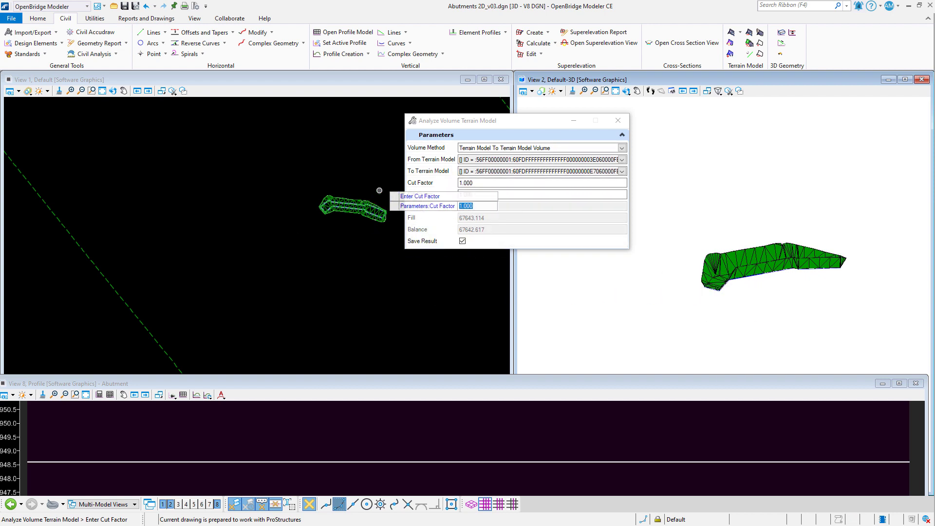
{"action": "left_click", "coordinate": [321, 160]}
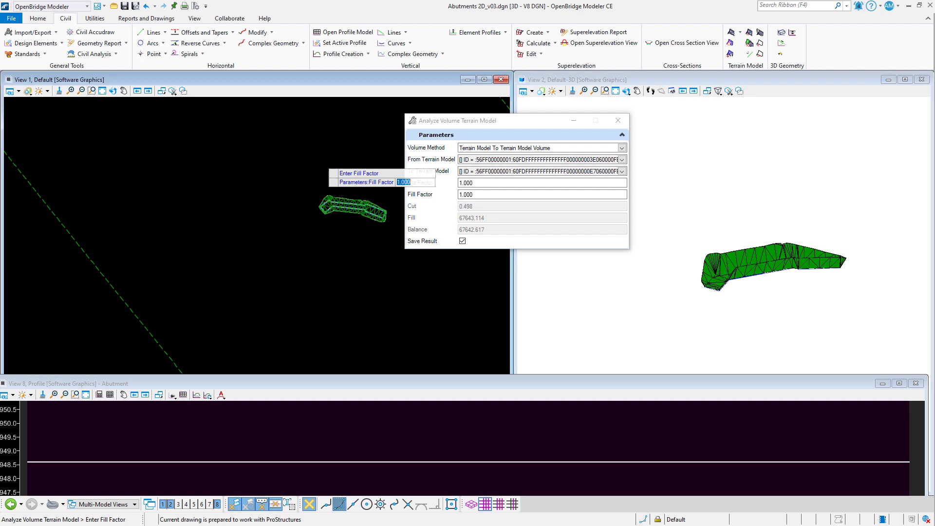
{"action": "left_click", "coordinate": [321, 161]}
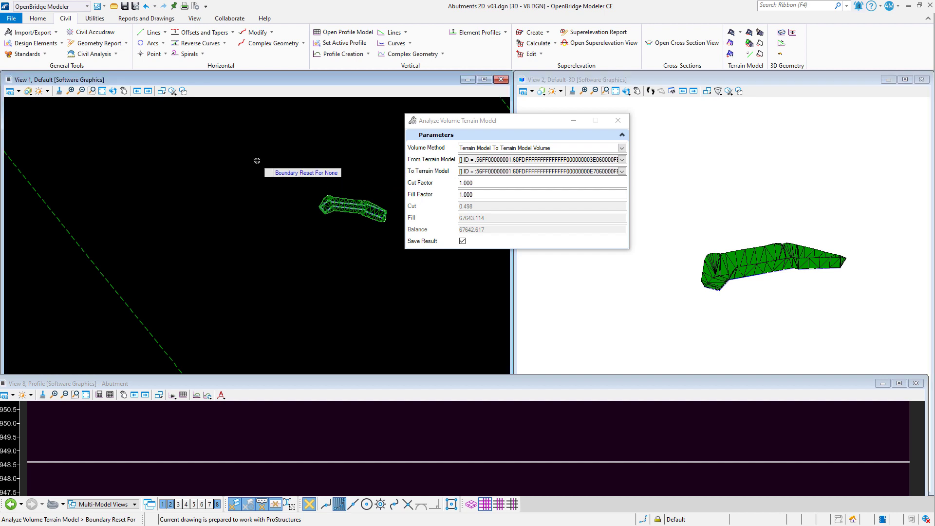
{"action": "right_click", "coordinate": [286, 161]}
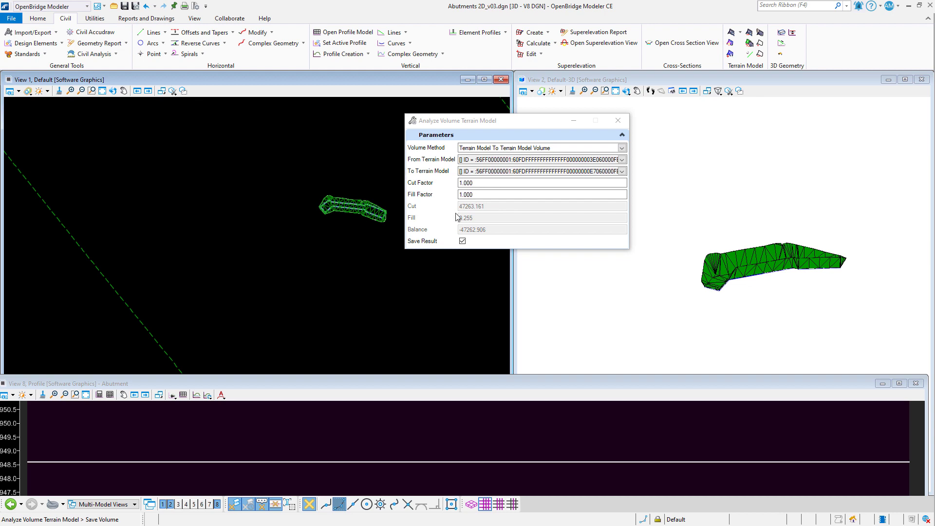
Save the volume result and place its text report in the plan view beside the excavation terrain.
{"action": "left_click", "coordinate": [336, 184]}
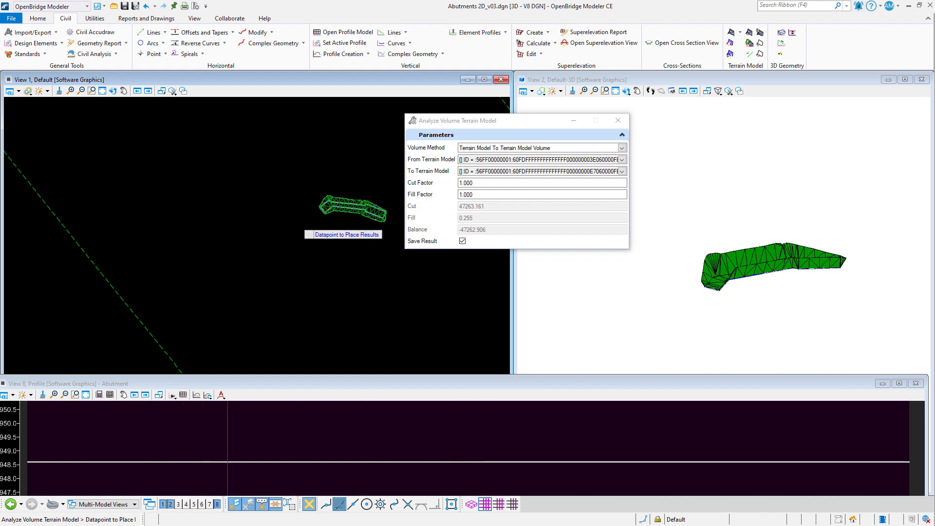
{"action": "left_click", "coordinate": [299, 228]}
{"action": "scroll", "coordinate": [271, 204], "scroll_direction": "up", "scroll_amount": 3}
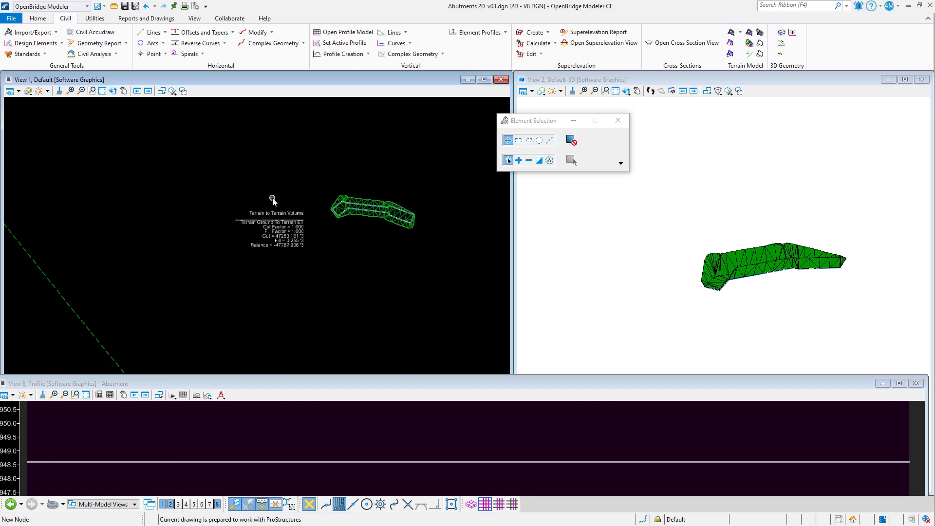
{"action": "scroll", "coordinate": [374, 275], "scroll_direction": "up", "scroll_amount": 1}
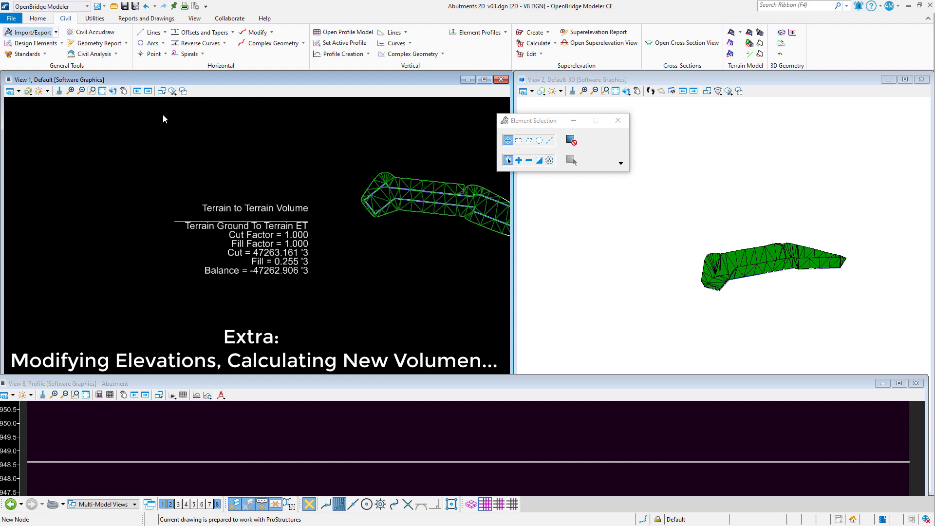
Set the elevation of the abutment outline's horizontal profile line to 915.0 in the profile view.
{"action": "key", "text": "space"}
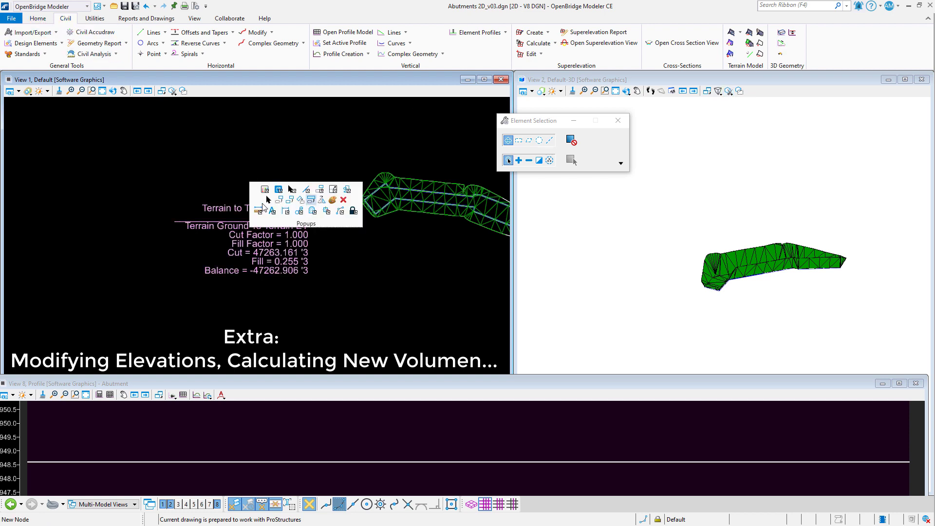
{"action": "left_click", "coordinate": [269, 200]}
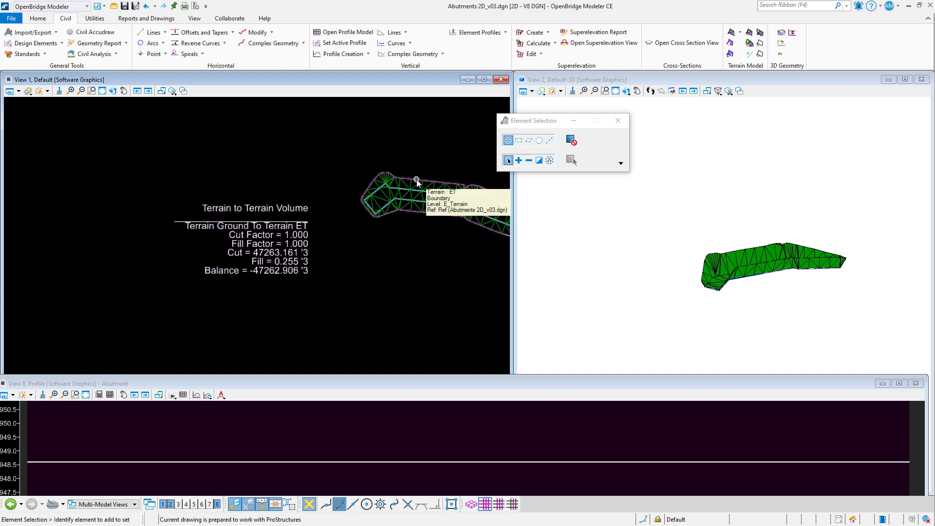
{"action": "left_click", "coordinate": [418, 179]}
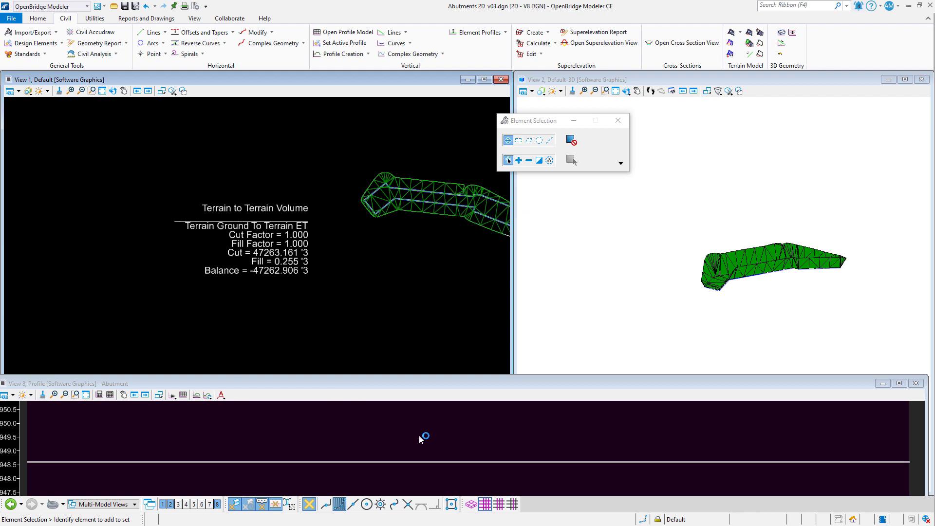
{"action": "scroll", "coordinate": [425, 442], "scroll_direction": "down", "scroll_amount": 1}
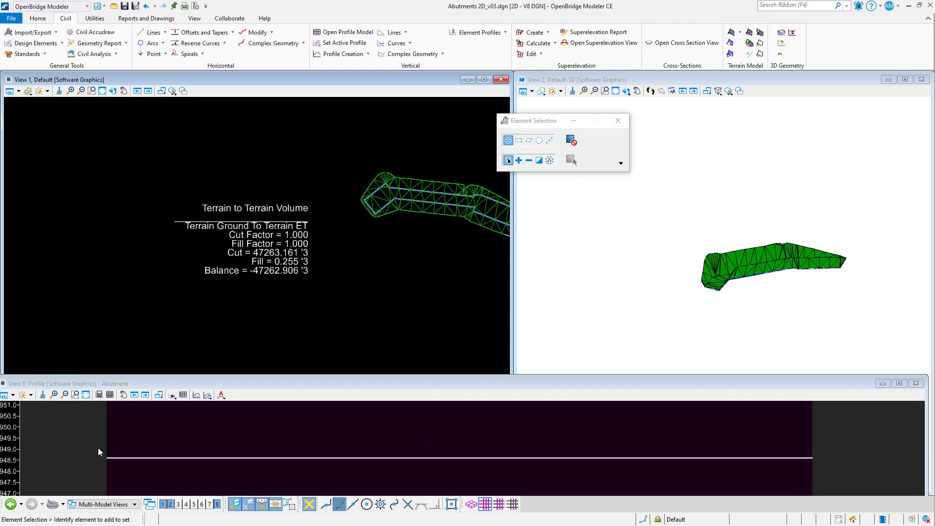
{"action": "scroll", "coordinate": [267, 433], "scroll_direction": "down", "scroll_amount": 1}
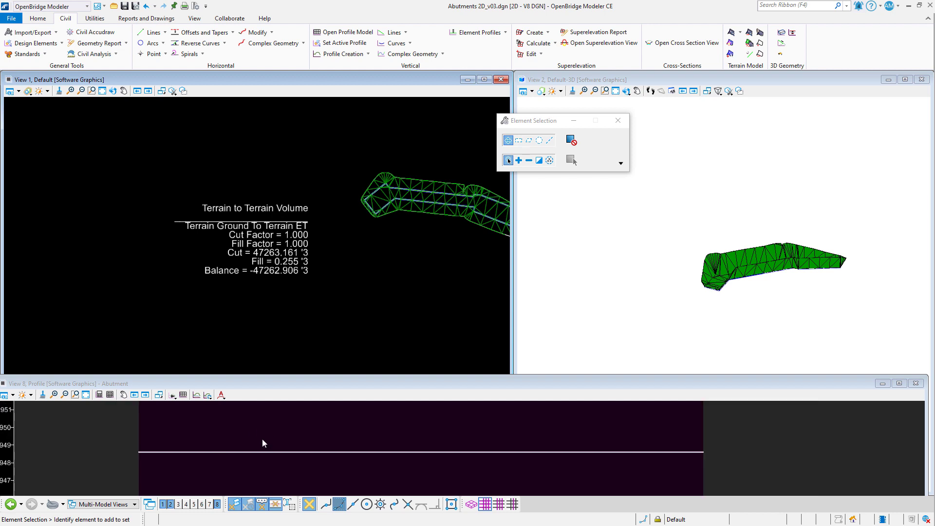
{"action": "left_click", "coordinate": [220, 452]}
{"action": "left_click", "coordinate": [220, 452]}
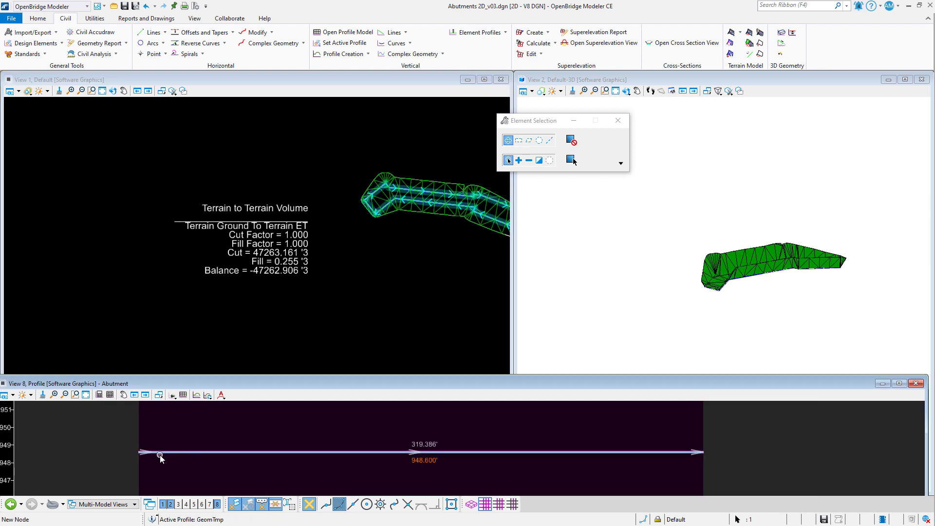
{"action": "mouse_move", "coordinate": [160, 456]}
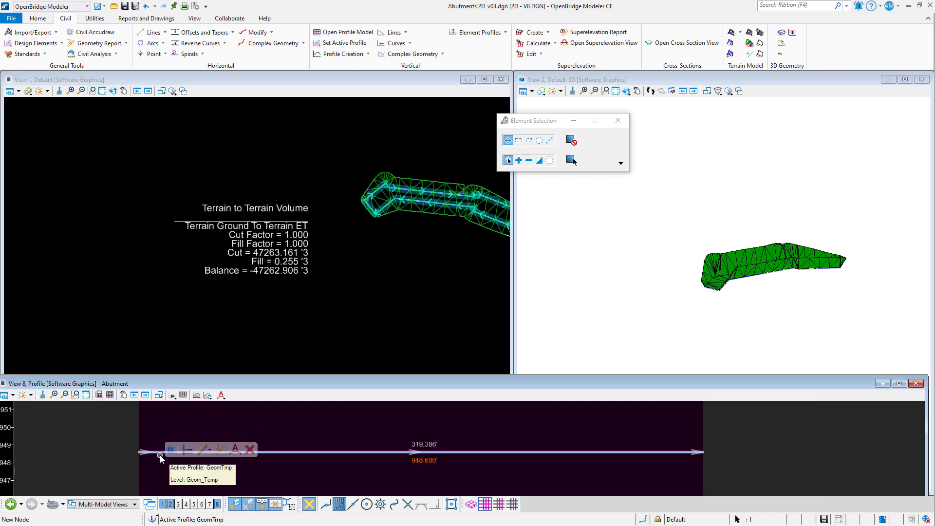
{"action": "left_click", "coordinate": [421, 463]}
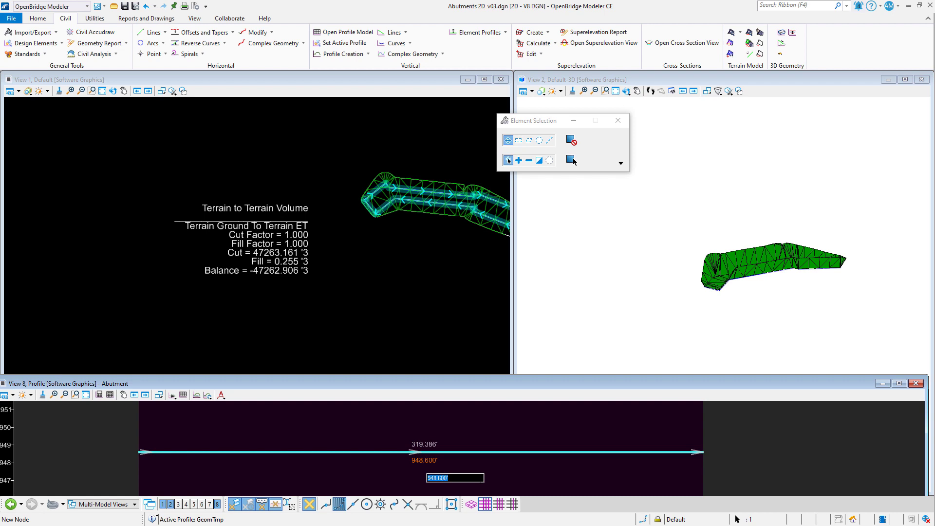
{"action": "type", "text": "915.0"}
{"action": "key", "text": "Return"}
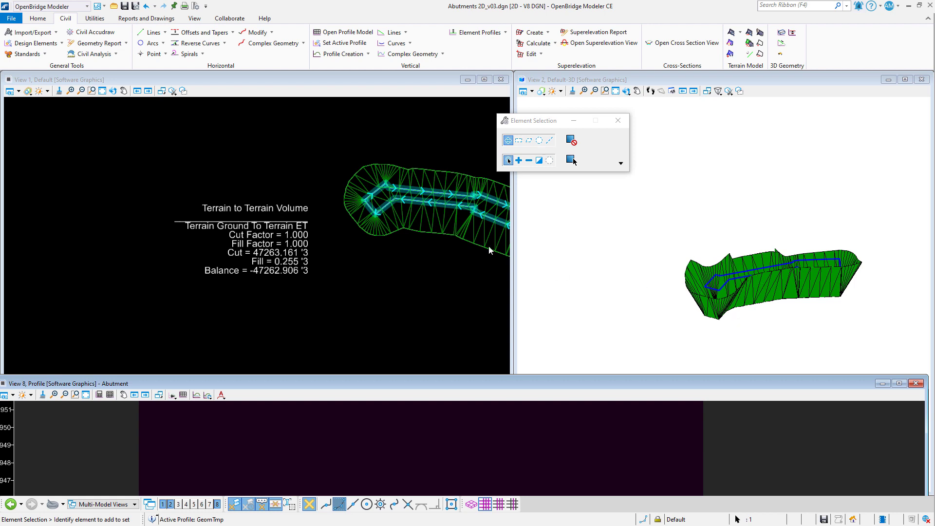
Rotate and enlarge the 3D view to examine the excavation terrain and the abutment outline from above.
{"action": "scroll", "coordinate": [411, 239], "scroll_direction": "down", "scroll_amount": 1}
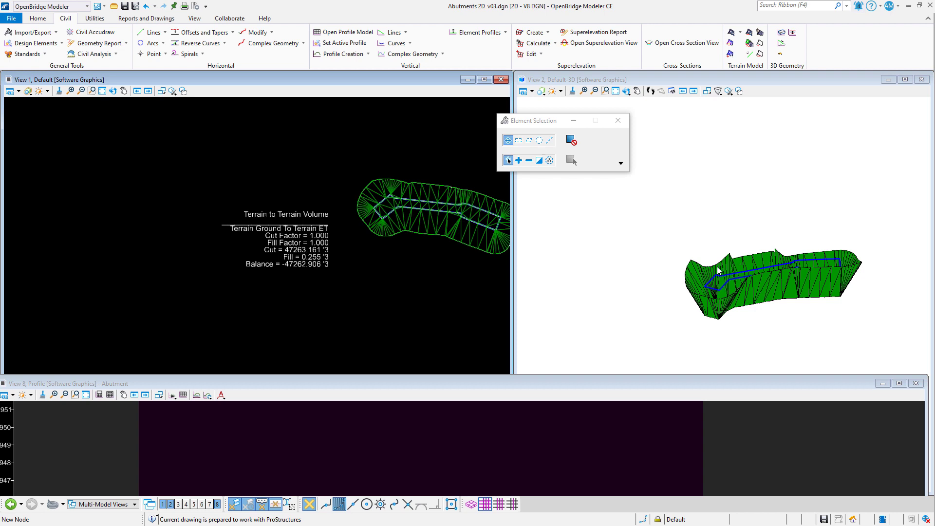
{"action": "left_click", "coordinate": [626, 91]}
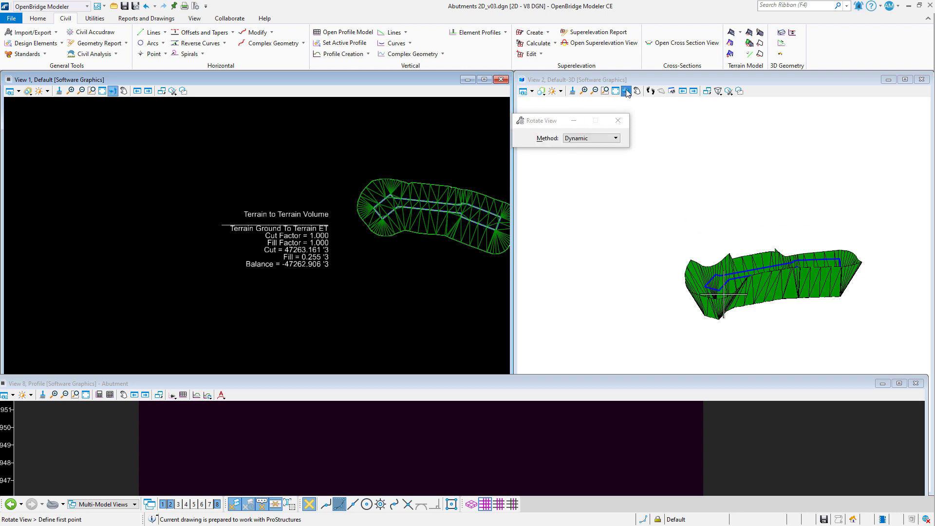
{"action": "left_click", "coordinate": [678, 299]}
{"action": "left_click", "coordinate": [772, 349]}
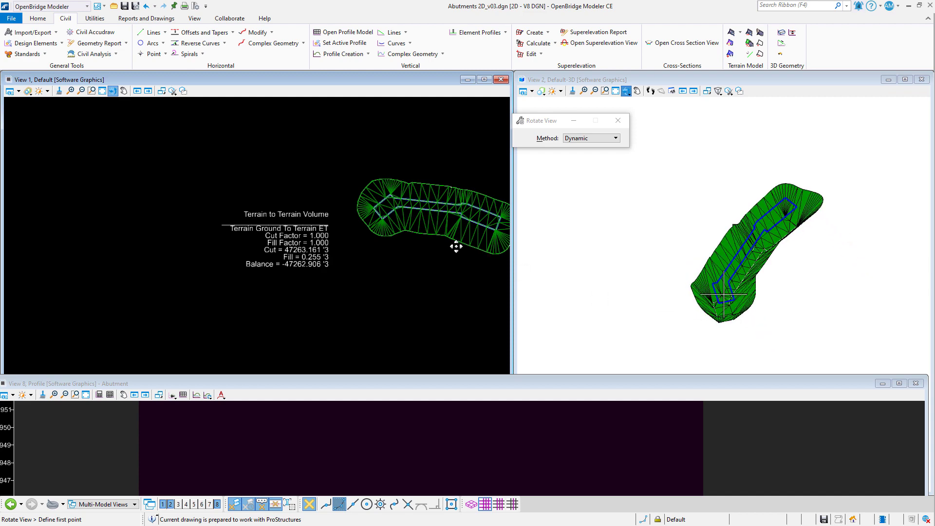
{"action": "scroll", "coordinate": [752, 292], "scroll_direction": "up", "scroll_amount": 3}
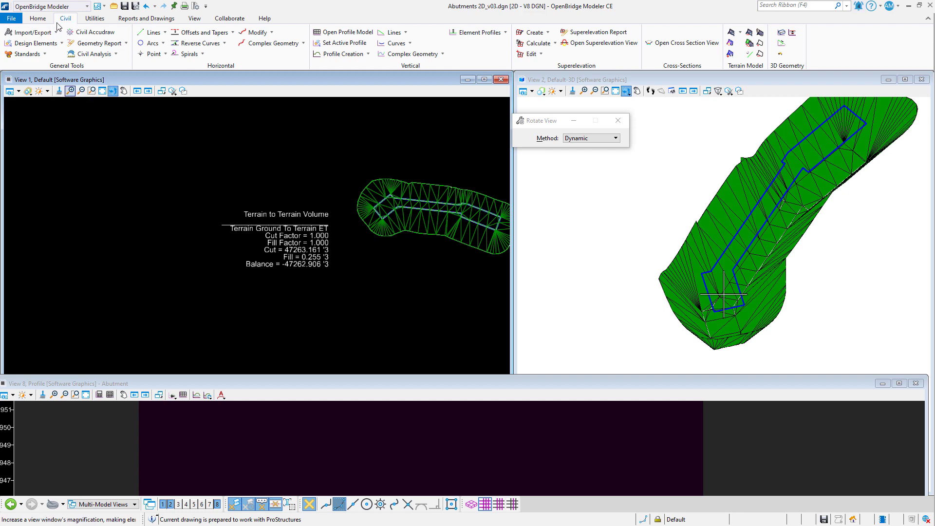
{"action": "left_click", "coordinate": [38, 18]}
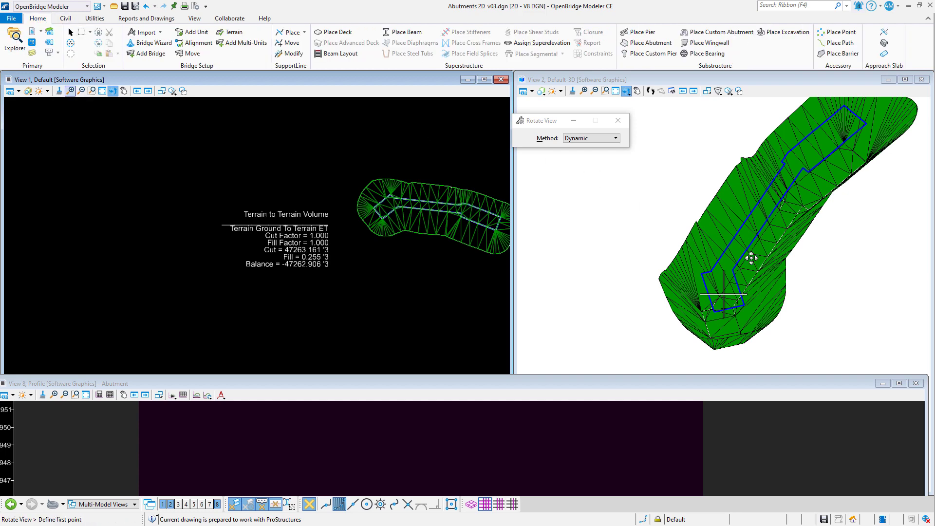
{"action": "left_click", "coordinate": [70, 32]}
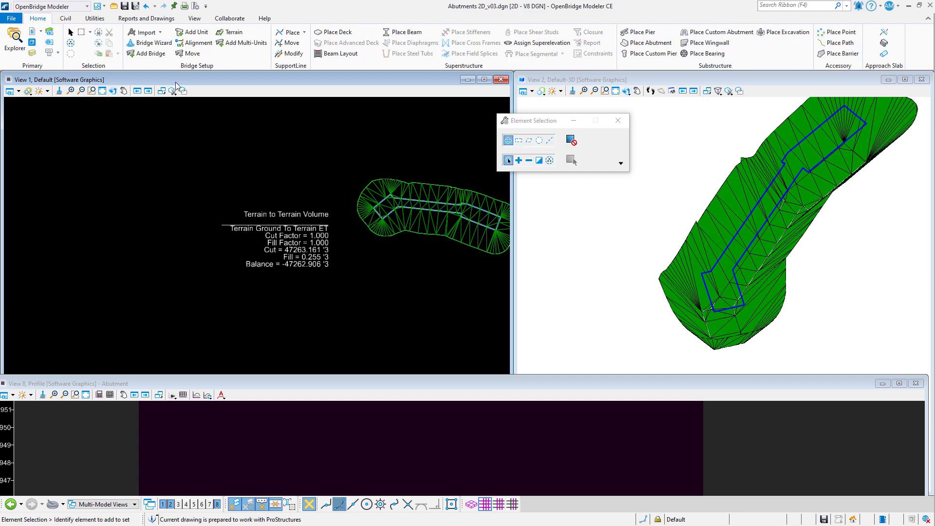
{"action": "left_click", "coordinate": [797, 141]}
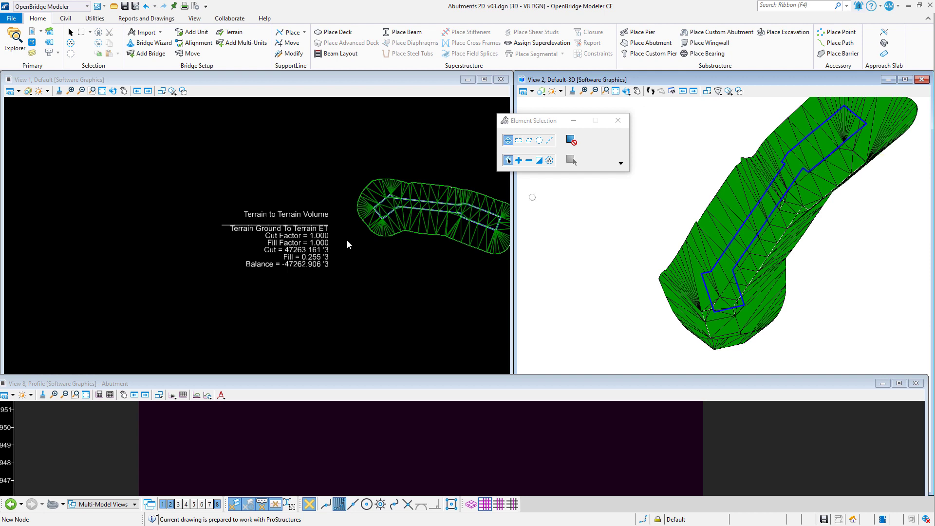
{"action": "scroll", "coordinate": [393, 222], "scroll_direction": "down", "scroll_amount": 1}
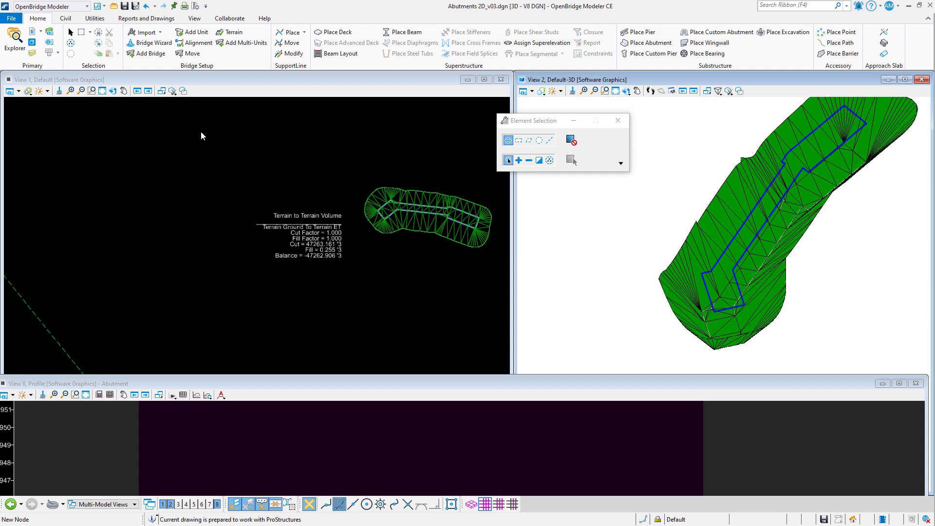
{"action": "left_click", "coordinate": [113, 91]}
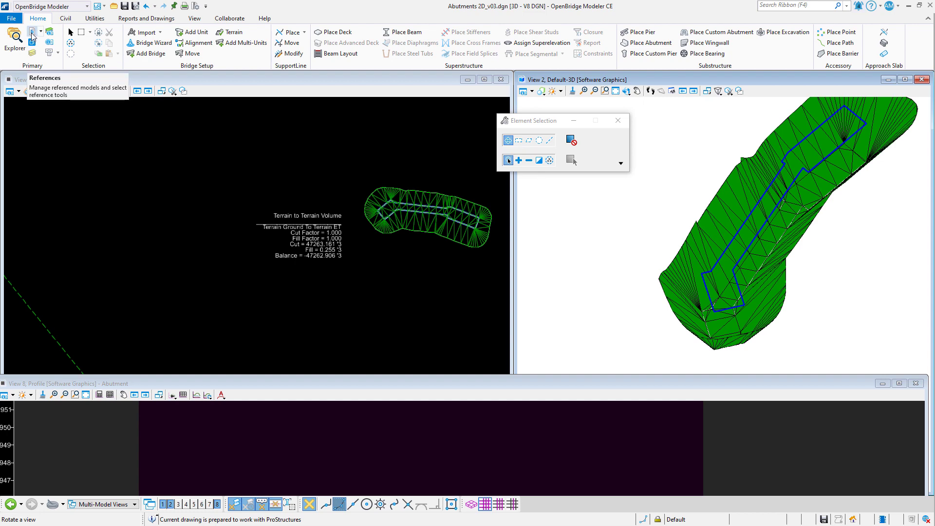
{"action": "left_click", "coordinate": [33, 32]}
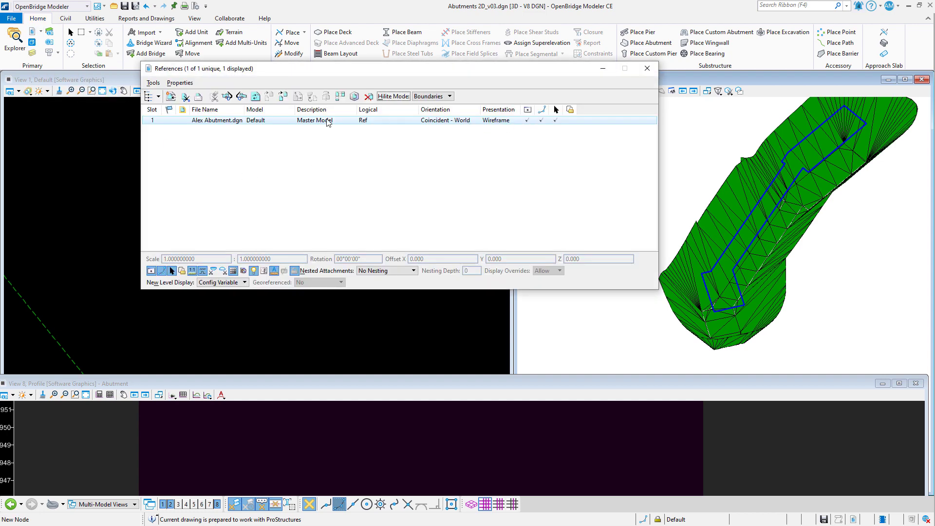
{"action": "left_click", "coordinate": [647, 68]}
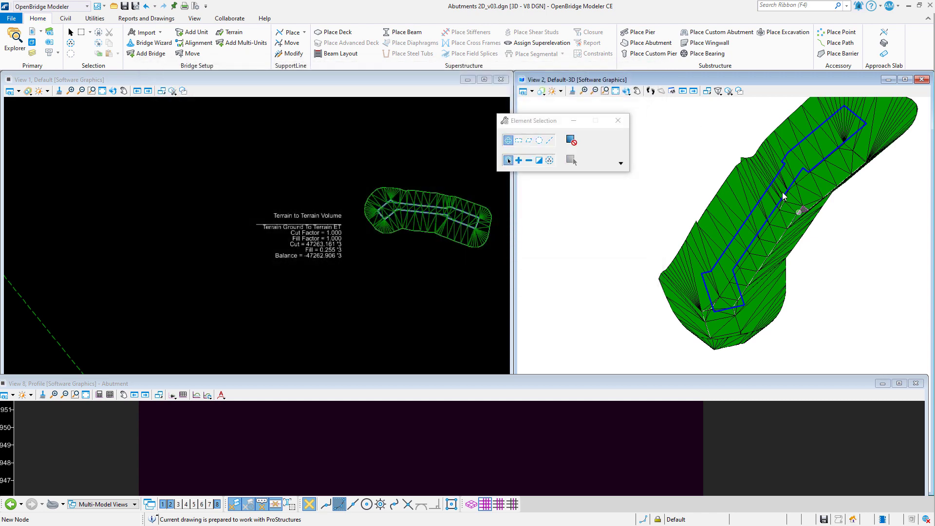
{"action": "left_click", "coordinate": [32, 31]}
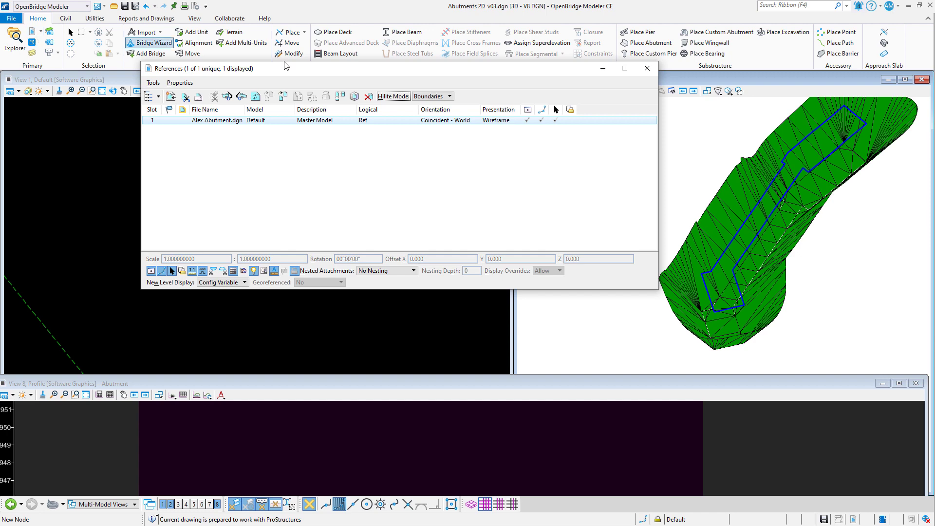
{"action": "left_click", "coordinate": [649, 69]}
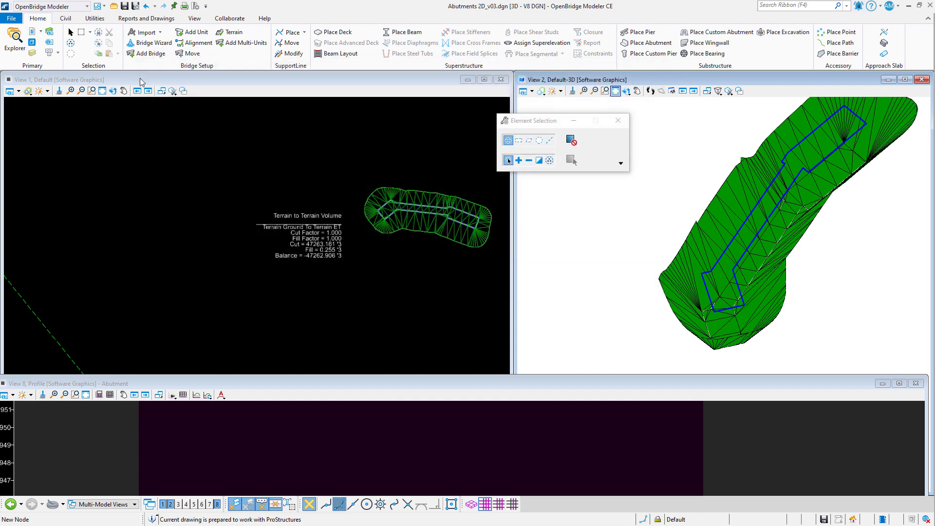
Turn off the BDE_P level of the referenced abutment file in the 3D view.
{"action": "left_click", "coordinate": [32, 53]}
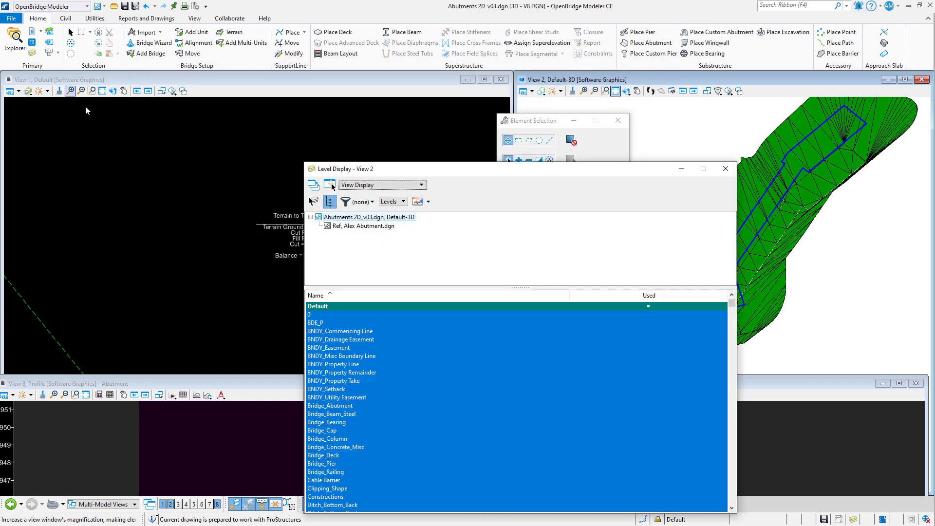
{"action": "left_click", "coordinate": [377, 227]}
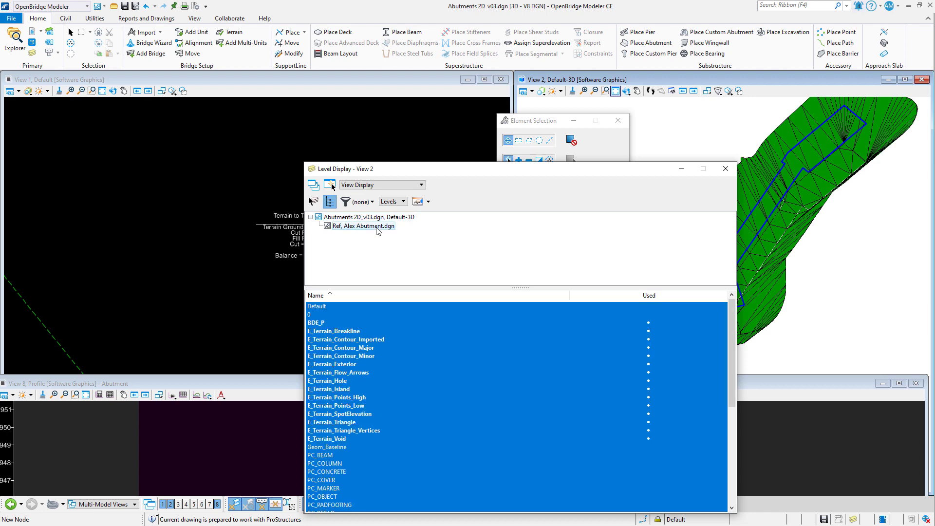
{"action": "left_click", "coordinate": [318, 324]}
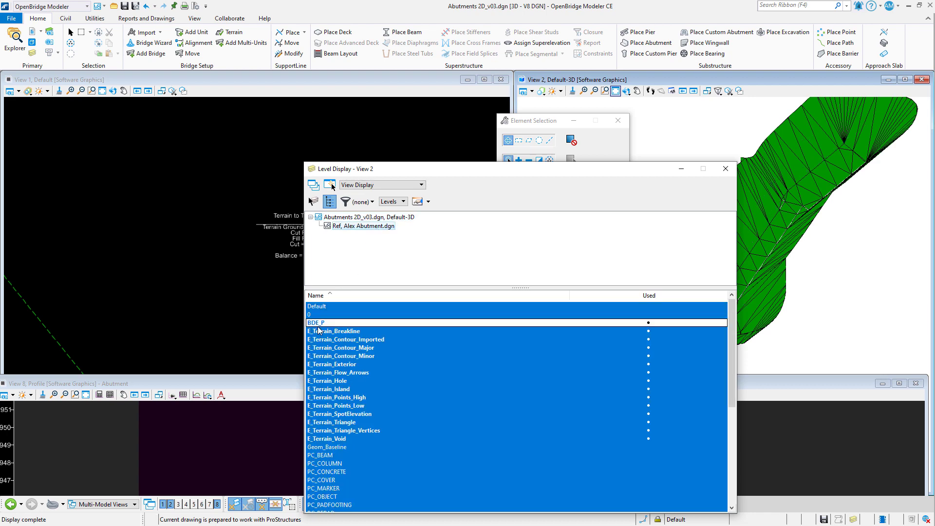
{"action": "left_click", "coordinate": [725, 168]}
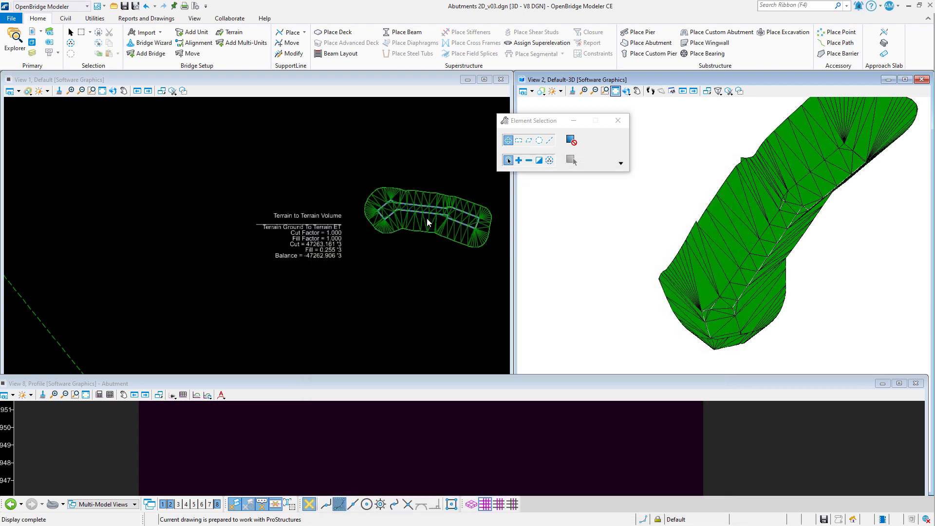
Close the abutment's profile view.
{"action": "scroll", "coordinate": [671, 270], "scroll_direction": "down", "scroll_amount": 2}
{"action": "scroll", "coordinate": [379, 329], "scroll_direction": "down", "scroll_amount": 1}
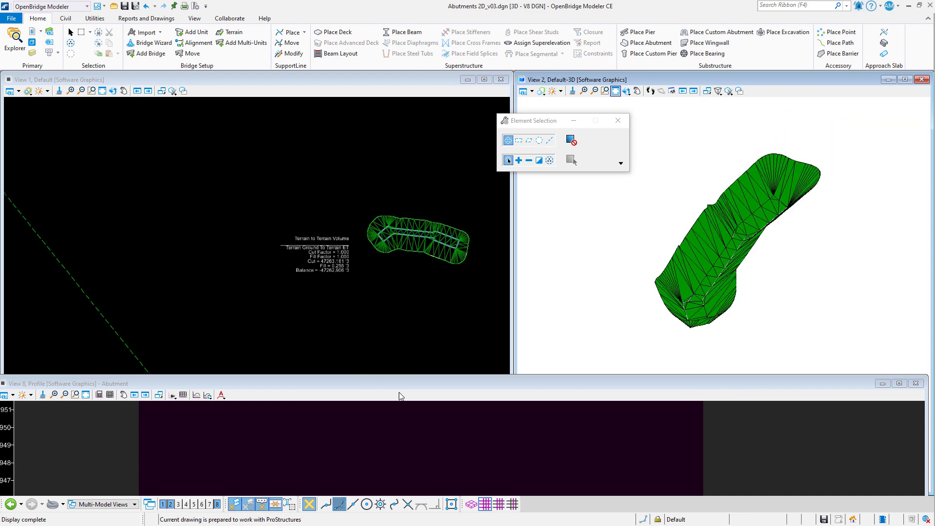
{"action": "scroll", "coordinate": [438, 426], "scroll_direction": "down", "scroll_amount": 2}
{"action": "scroll", "coordinate": [428, 433], "scroll_direction": "up", "scroll_amount": 2}
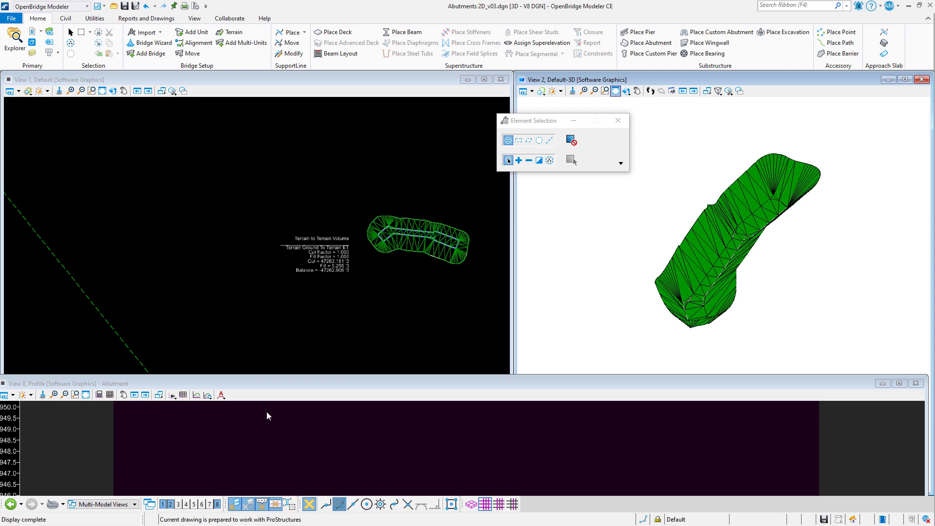
{"action": "scroll", "coordinate": [263, 431], "scroll_direction": "down", "scroll_amount": 2}
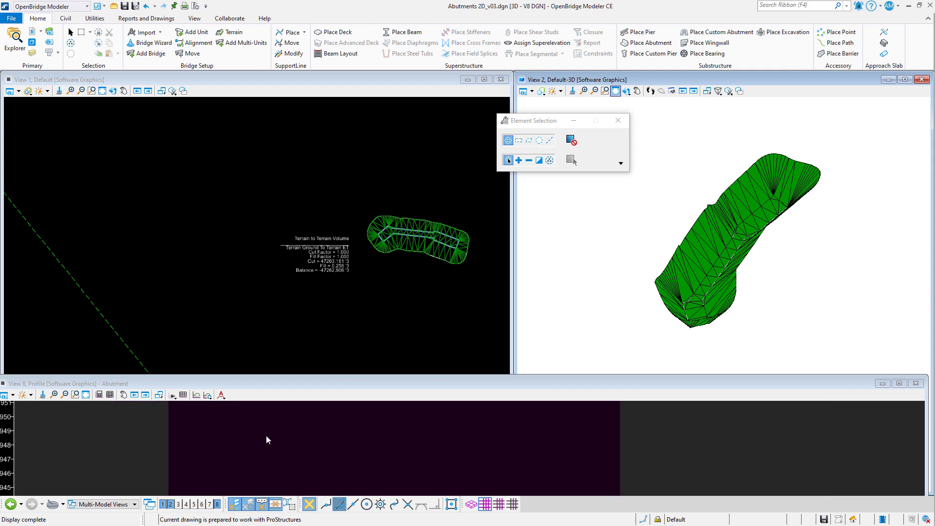
{"action": "scroll", "coordinate": [265, 438], "scroll_direction": "up", "scroll_amount": 1}
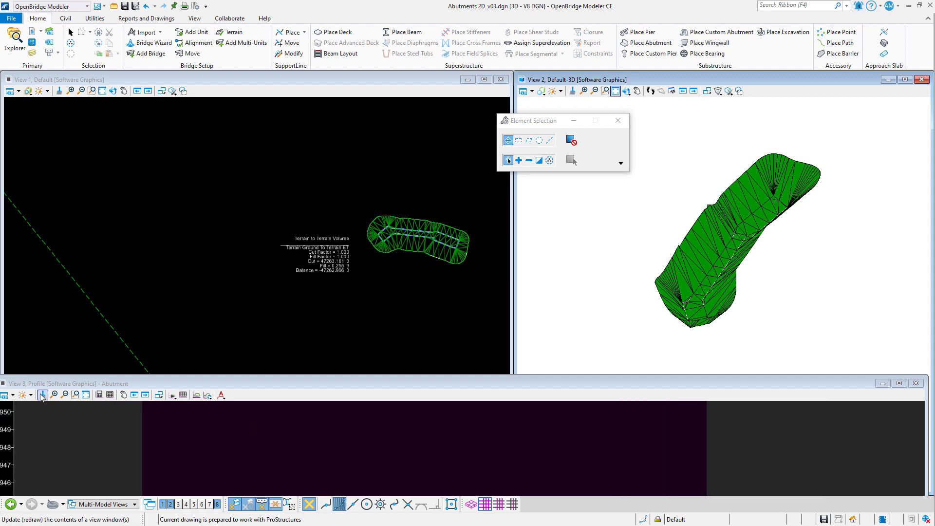
{"action": "left_click", "coordinate": [916, 384]}
Open the abutment outline's profile model in View 8 to check its elevation, and close that view.
{"action": "scroll", "coordinate": [476, 225], "scroll_direction": "up", "scroll_amount": 4}
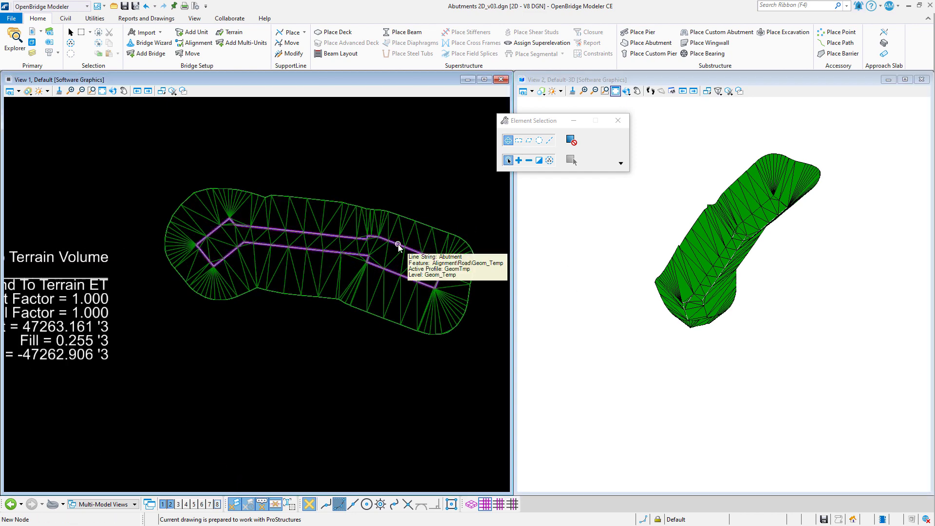
{"action": "left_click", "coordinate": [398, 244]}
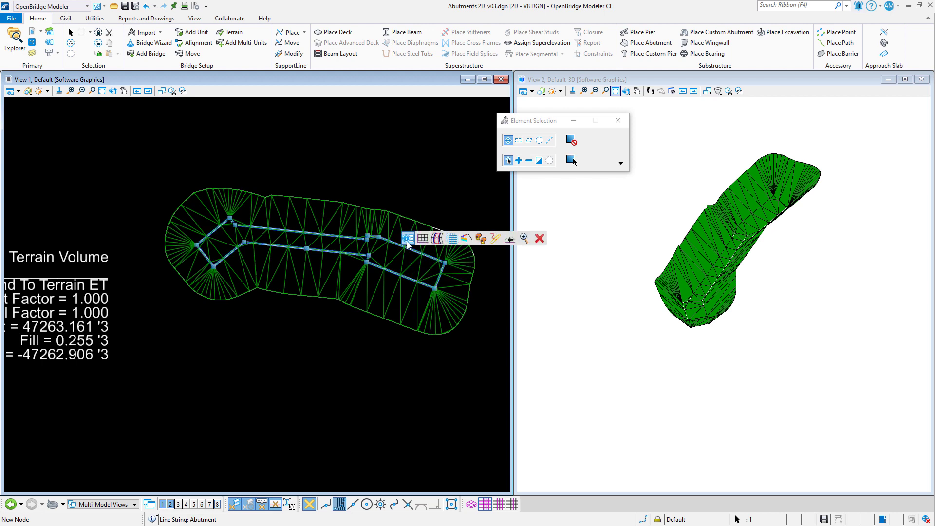
{"action": "left_click", "coordinate": [422, 237]}
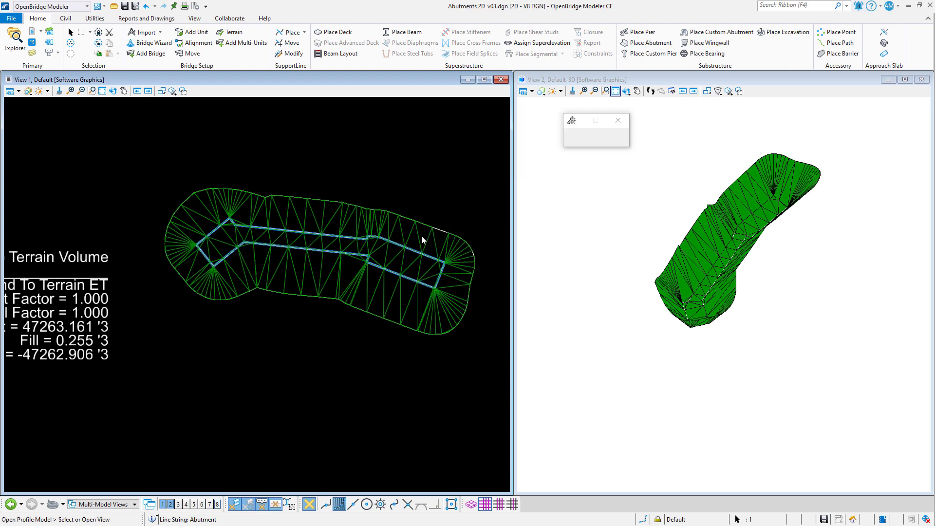
{"action": "left_click", "coordinate": [217, 505]}
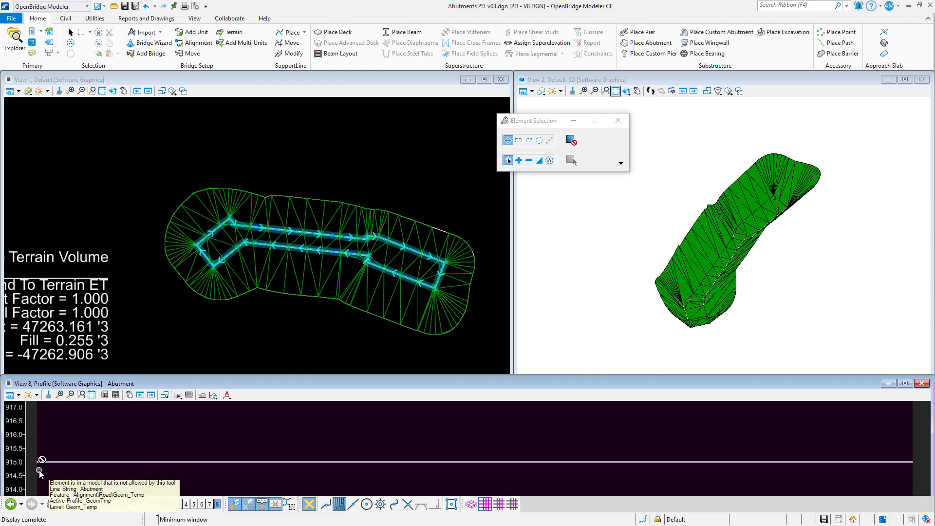
{"action": "left_click", "coordinate": [923, 383]}
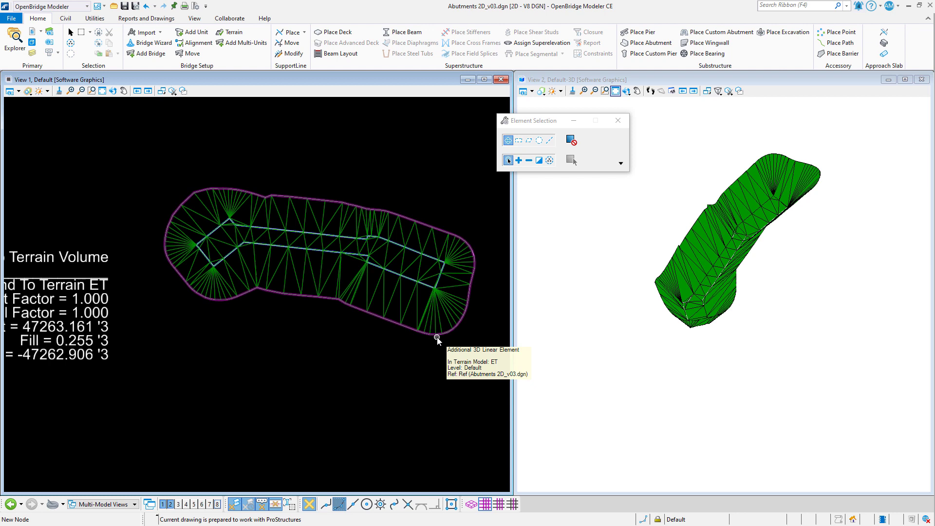
Start a Terrain Model To Terrain Model Volume analysis from the ground terrain to the abutment excavation terrain ET.
{"action": "left_click", "coordinate": [65, 18]}
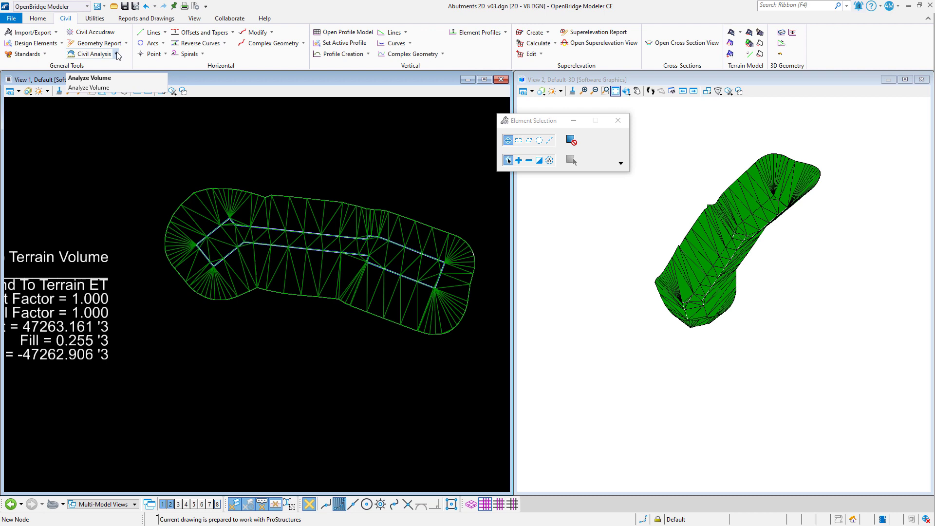
{"action": "left_click", "coordinate": [117, 55]}
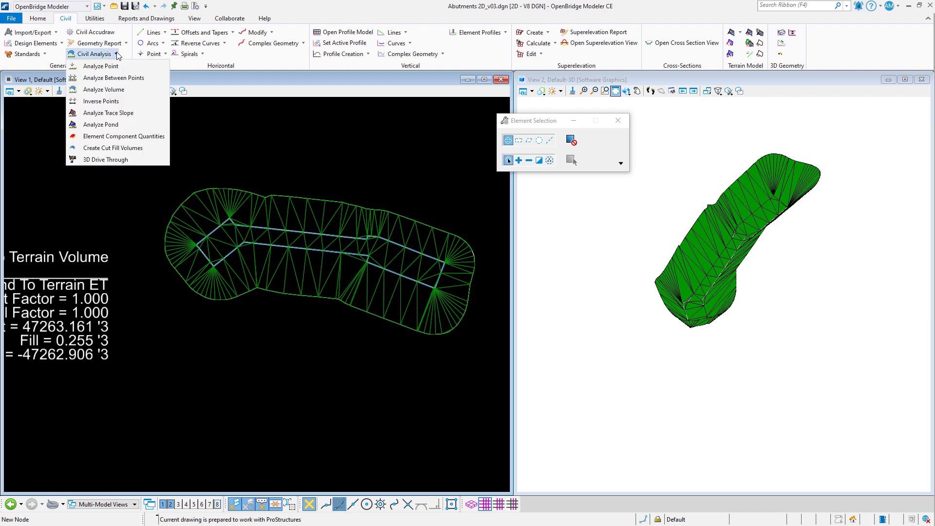
{"action": "left_click", "coordinate": [110, 88]}
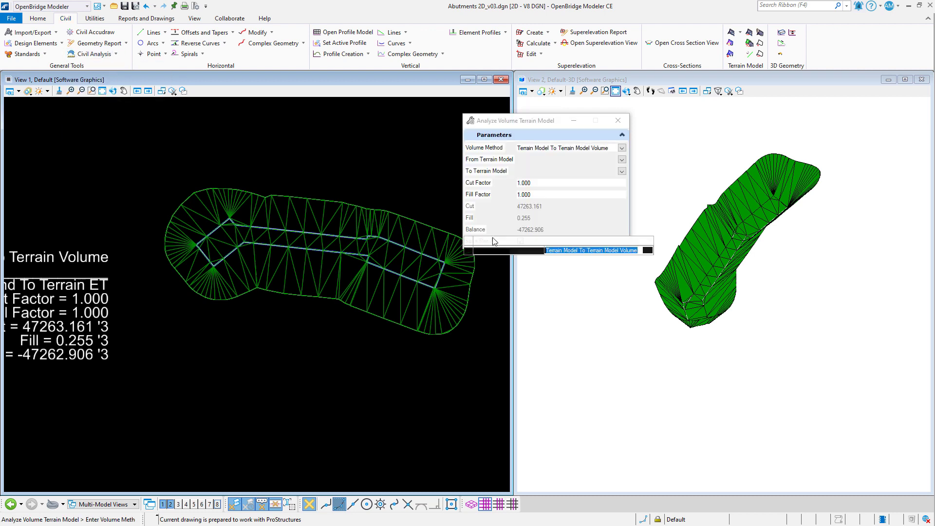
{"action": "scroll", "coordinate": [351, 326], "scroll_direction": "down", "scroll_amount": 4}
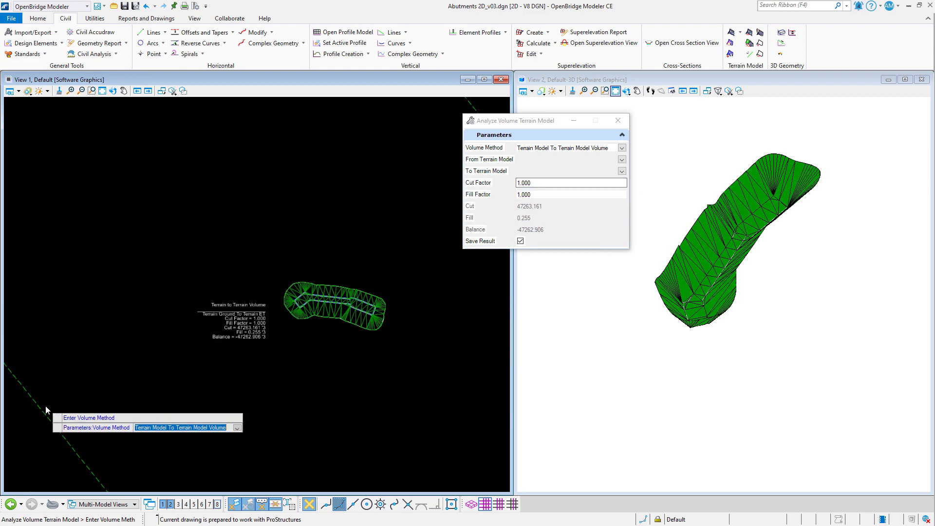
{"action": "left_click", "coordinate": [43, 408]}
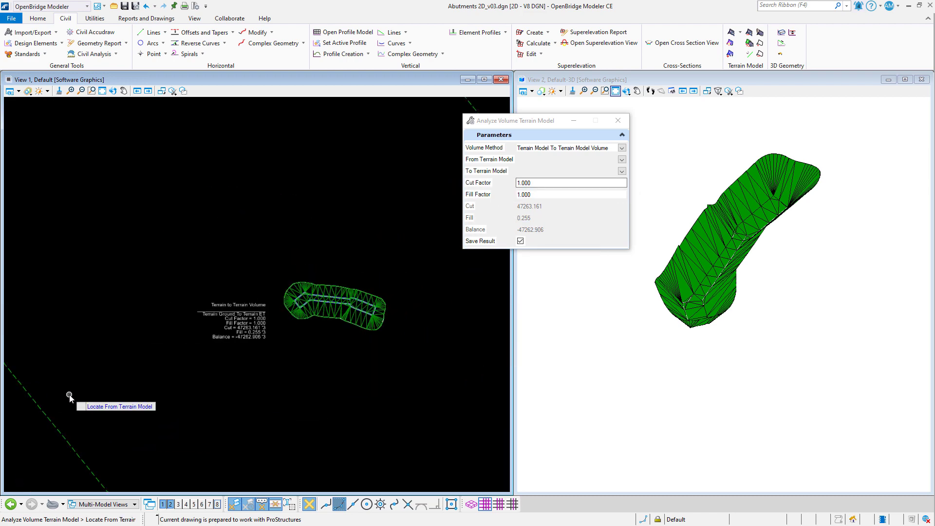
{"action": "left_click", "coordinate": [43, 411]}
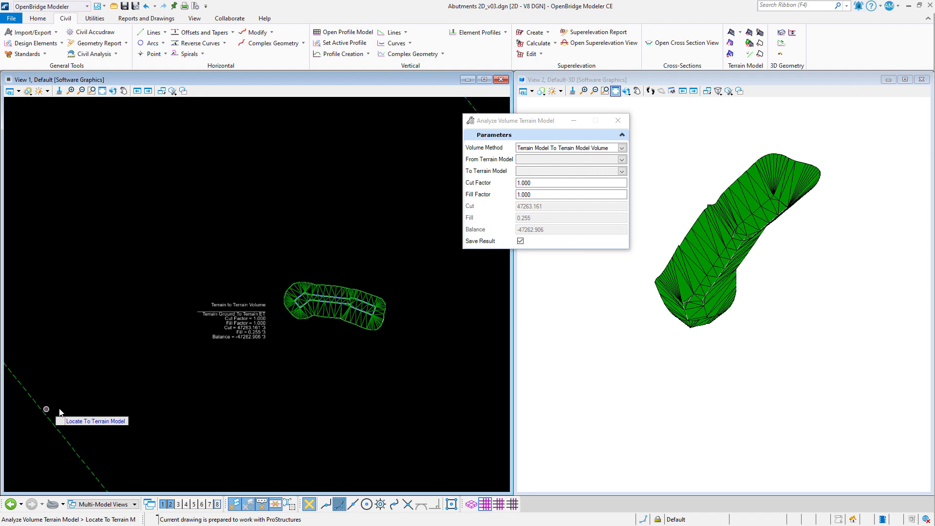
{"action": "left_click", "coordinate": [374, 330]}
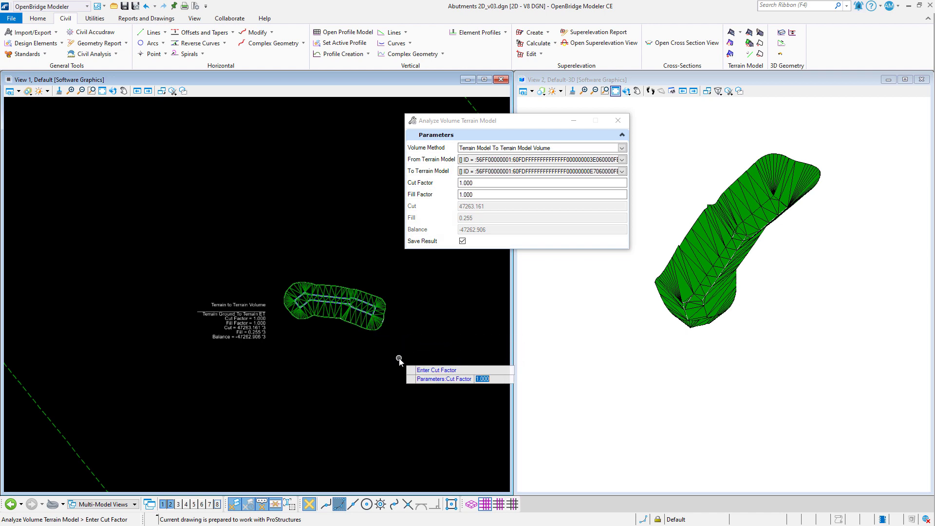
Calculate the volume with cut and fill factors of 1.000 and no boundary, and place the results below the excavation terrain.
{"action": "left_click", "coordinate": [399, 359]}
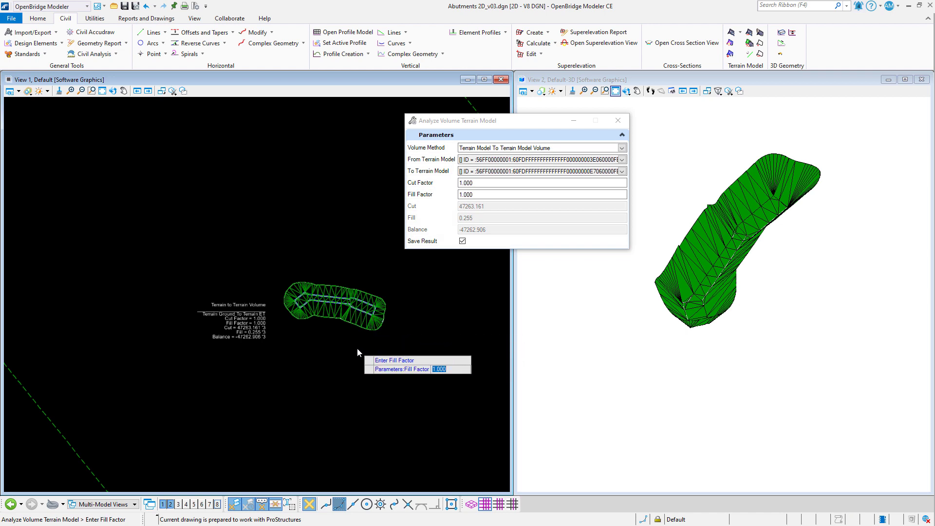
{"action": "left_click", "coordinate": [340, 350]}
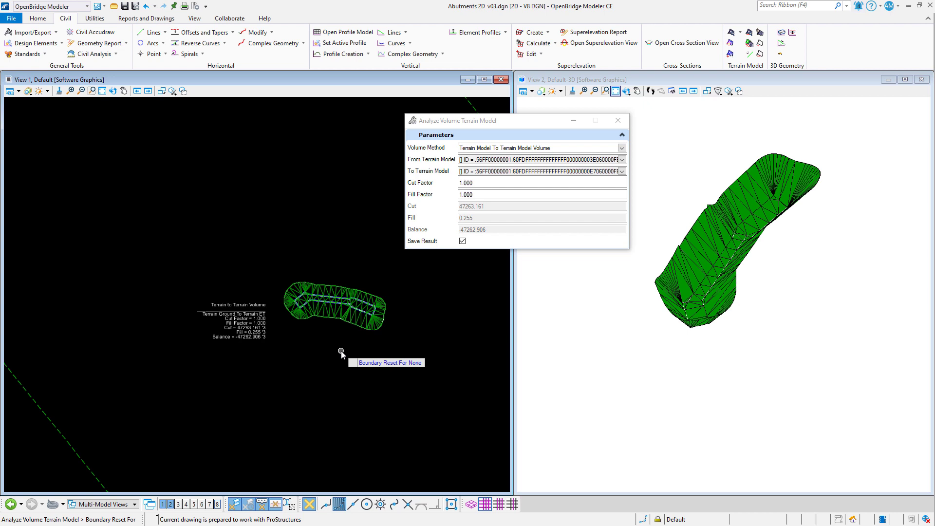
{"action": "right_click", "coordinate": [341, 351]}
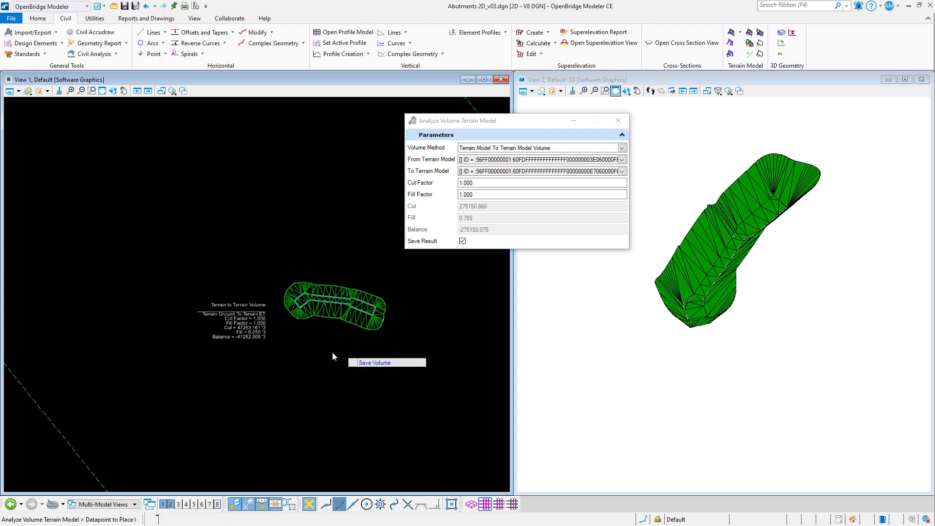
{"action": "left_click", "coordinate": [244, 369]}
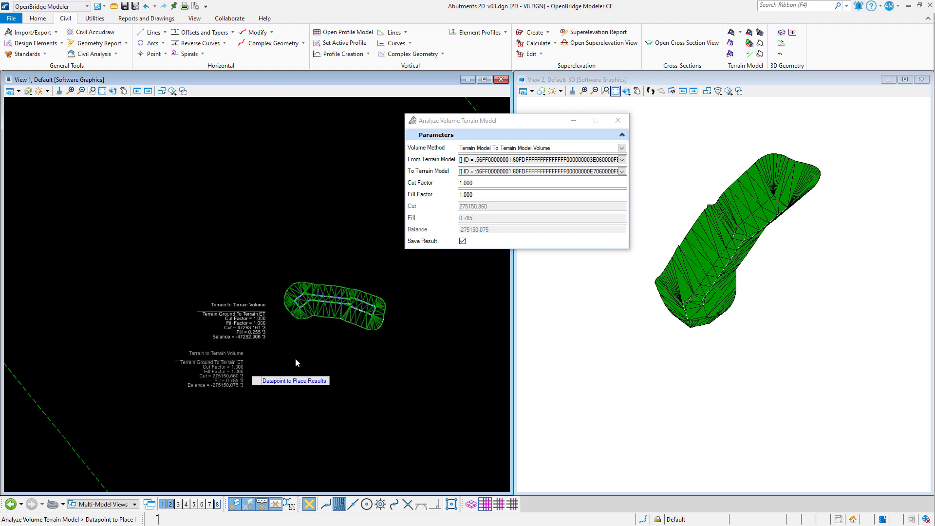
{"action": "left_click", "coordinate": [364, 359]}
Delete the volume results text placed below the excavation terrain.
{"action": "scroll", "coordinate": [417, 378], "scroll_direction": "up", "scroll_amount": 1}
{"action": "scroll", "coordinate": [417, 379], "scroll_direction": "up", "scroll_amount": 1}
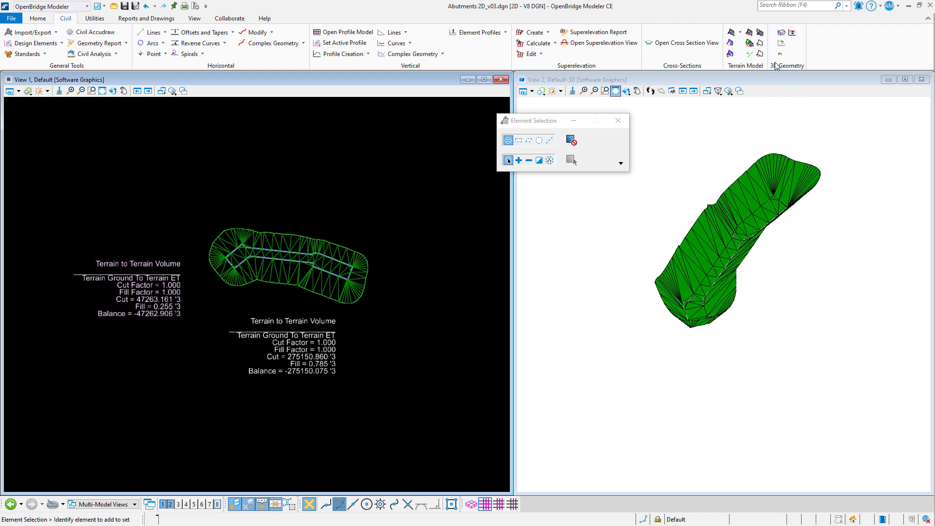
{"action": "scroll", "coordinate": [769, 291], "scroll_direction": "down", "scroll_amount": 1}
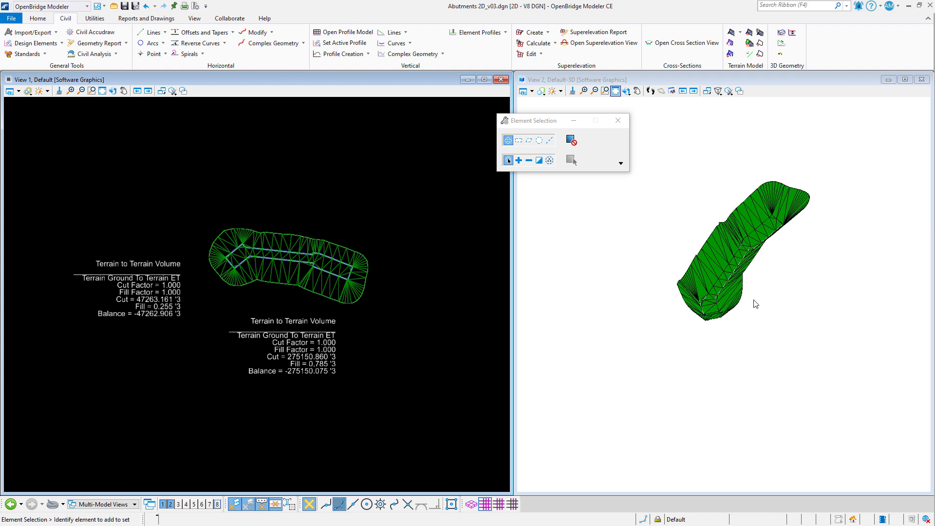
{"action": "scroll", "coordinate": [366, 303], "scroll_direction": "up", "scroll_amount": 1}
{"action": "left_click", "coordinate": [274, 341]}
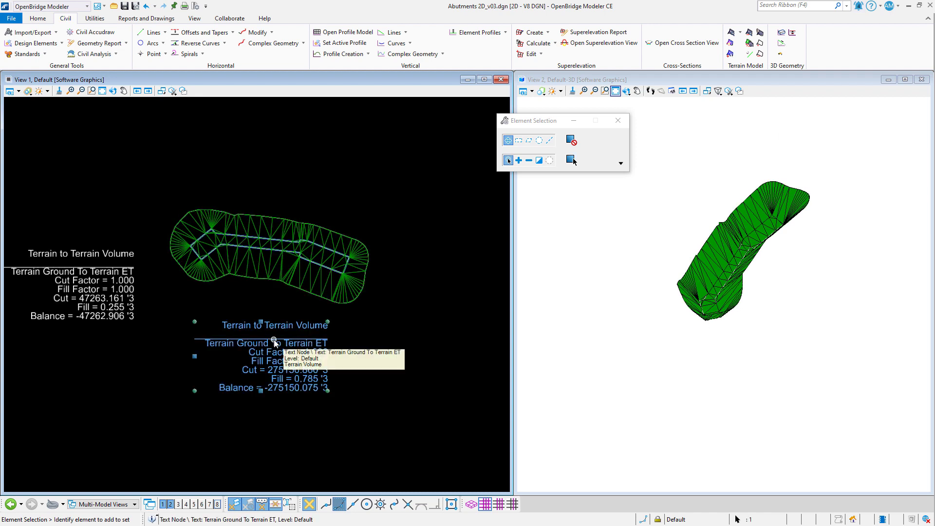
{"action": "key", "text": "Delete"}
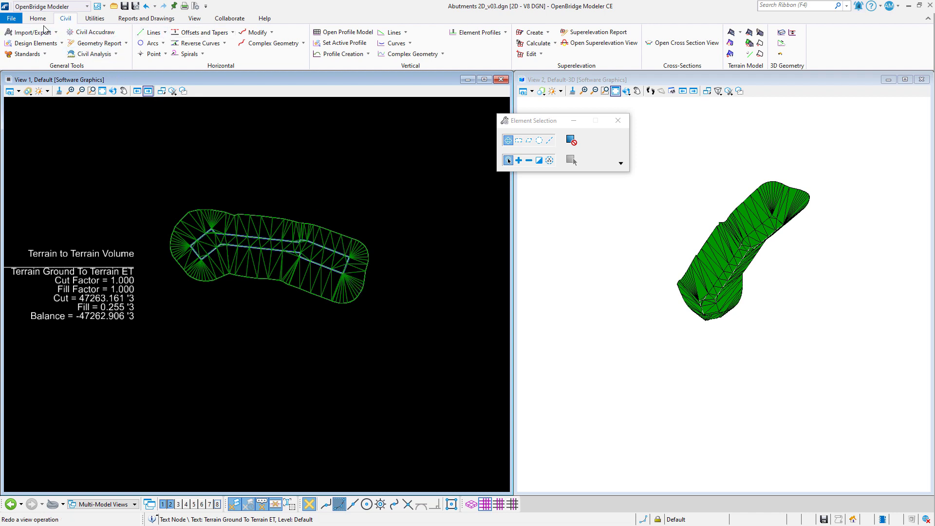
Open the abutment outline's profile model in View 8.
{"action": "right_click", "coordinate": [311, 258]}
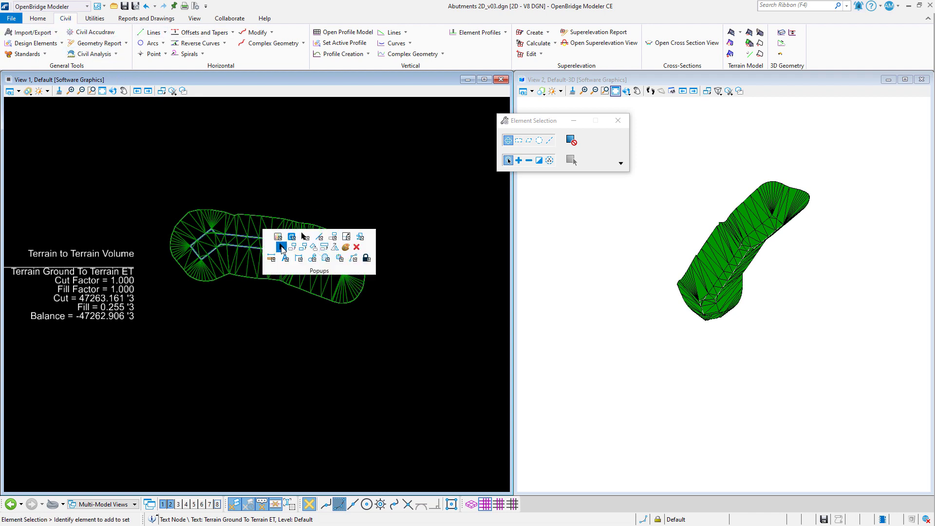
{"action": "left_click", "coordinate": [326, 266]}
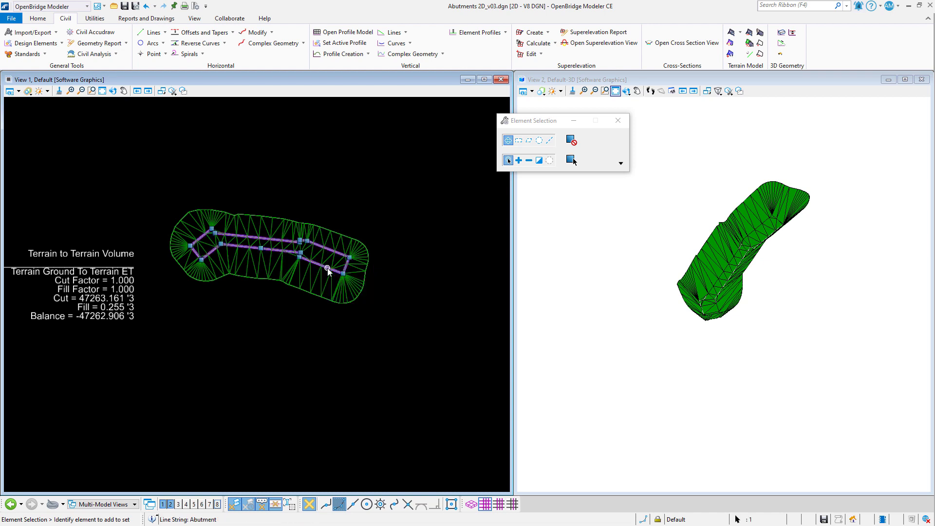
{"action": "left_click", "coordinate": [357, 264]}
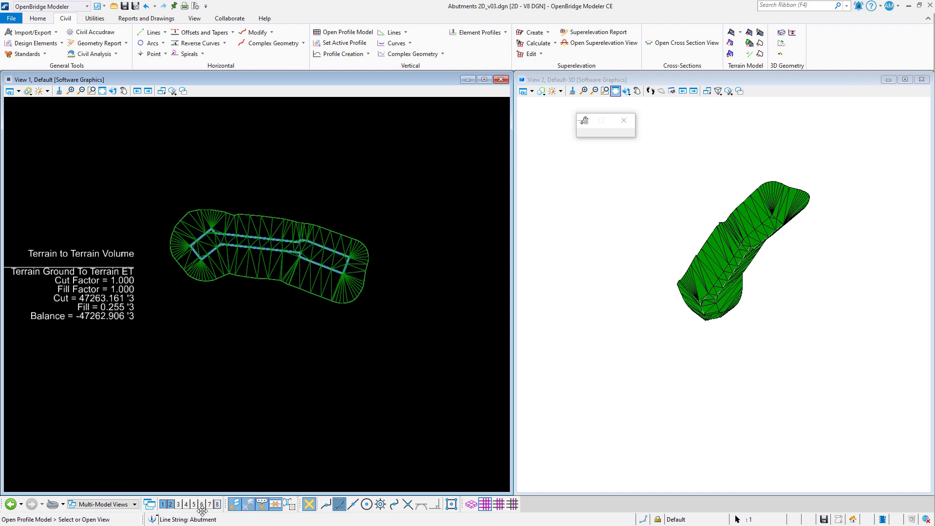
{"action": "left_click", "coordinate": [217, 505]}
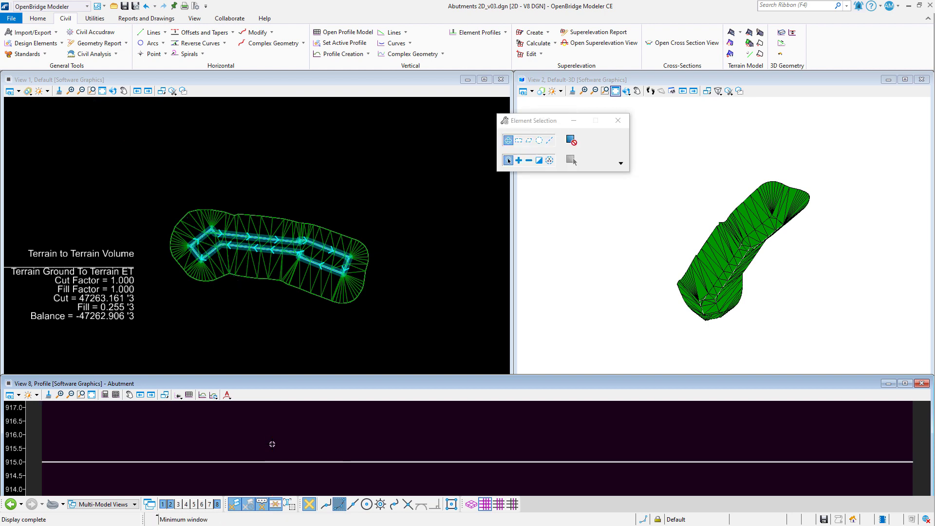
Set the abutment profile line's elevation to 948.60 and close the profile view.
{"action": "left_click", "coordinate": [300, 464]}
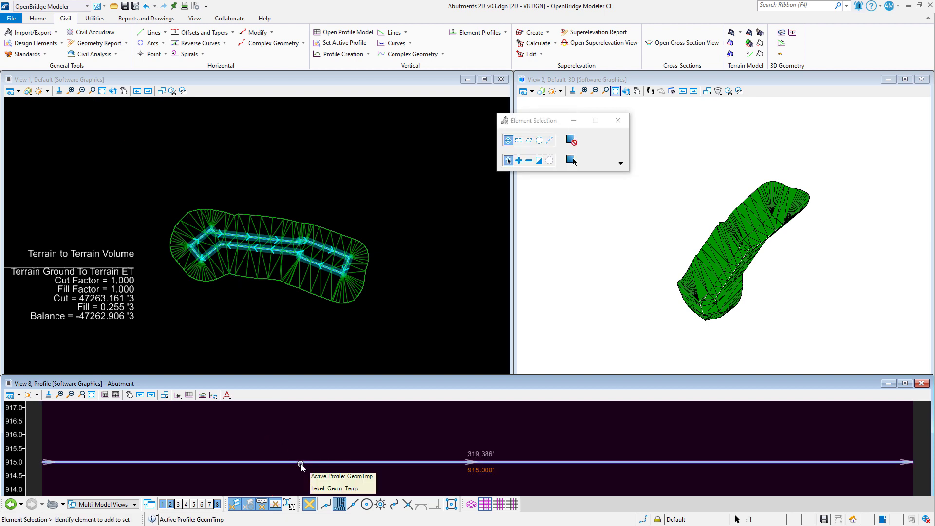
{"action": "left_click", "coordinate": [487, 471]}
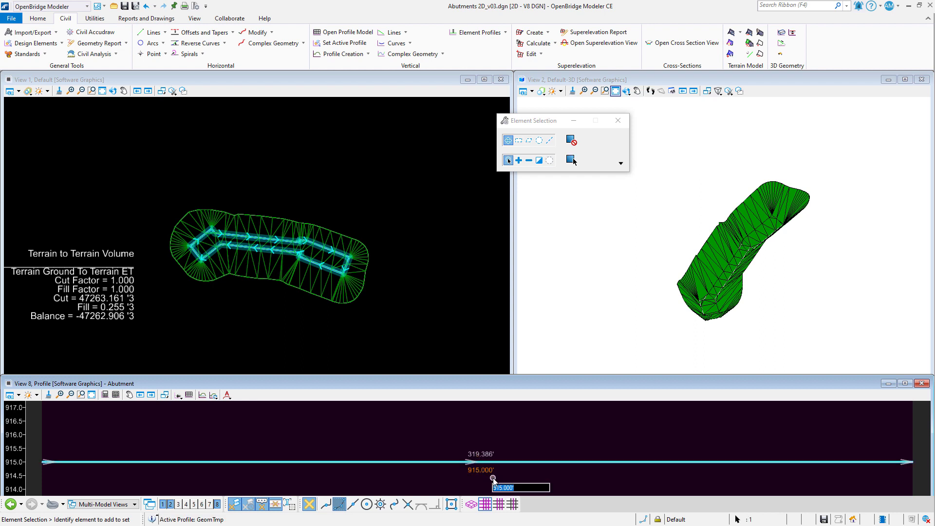
{"action": "type", "text": "918.60"}
{"action": "key", "text": "Return"}
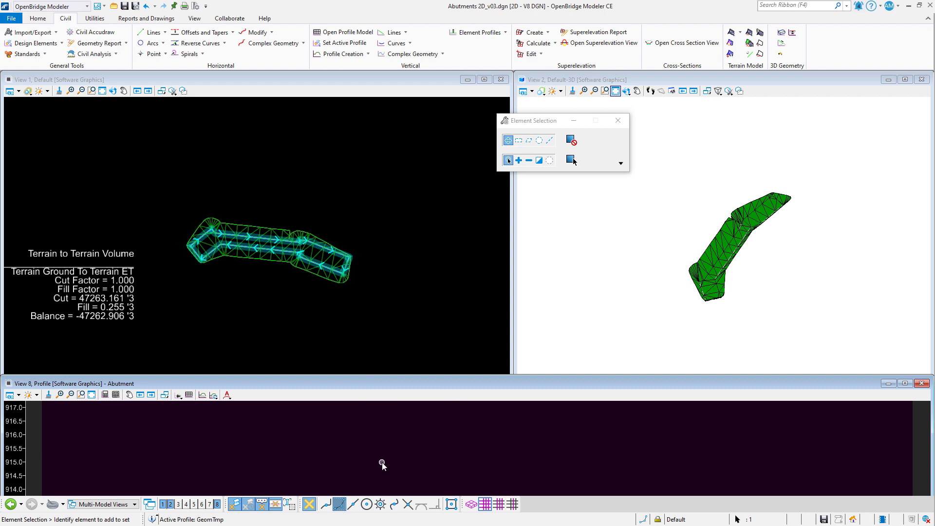
{"action": "scroll", "coordinate": [382, 463], "scroll_direction": "down", "scroll_amount": 1}
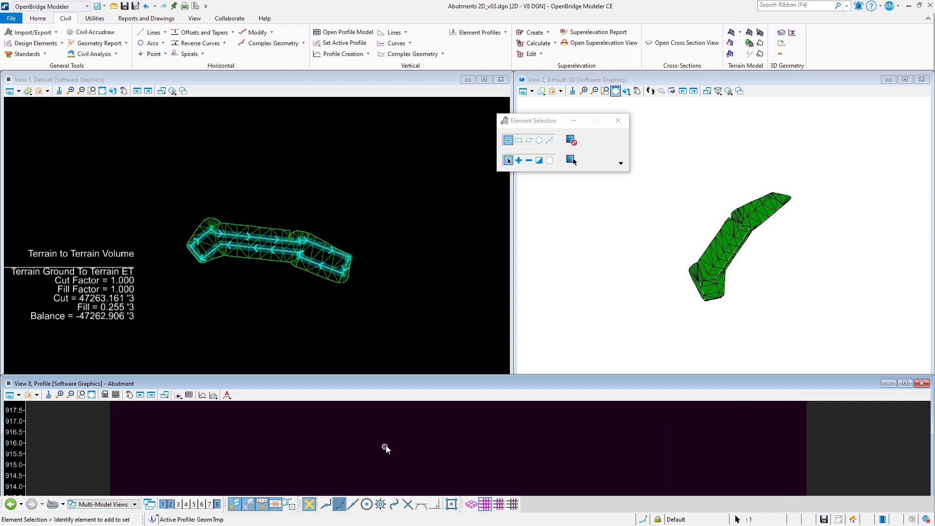
{"action": "scroll", "coordinate": [386, 445], "scroll_direction": "up", "scroll_amount": 2}
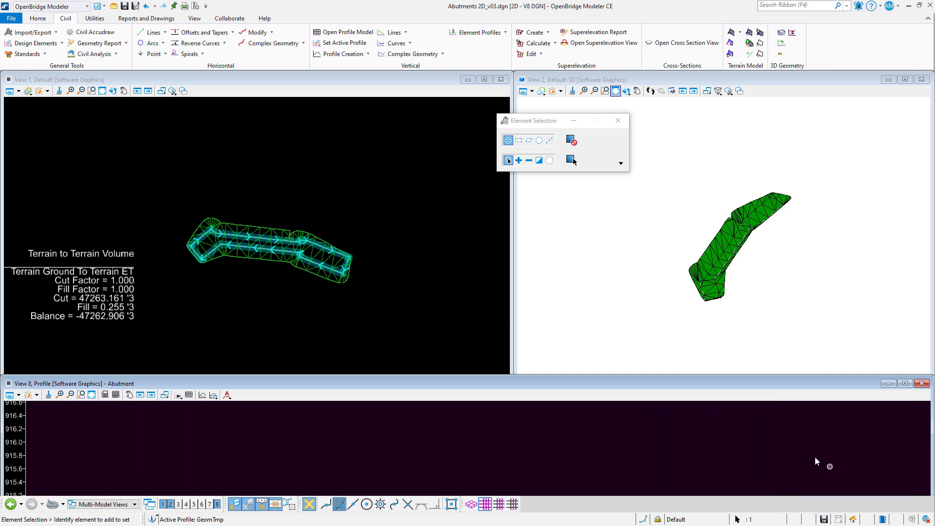
{"action": "left_click", "coordinate": [409, 261]}
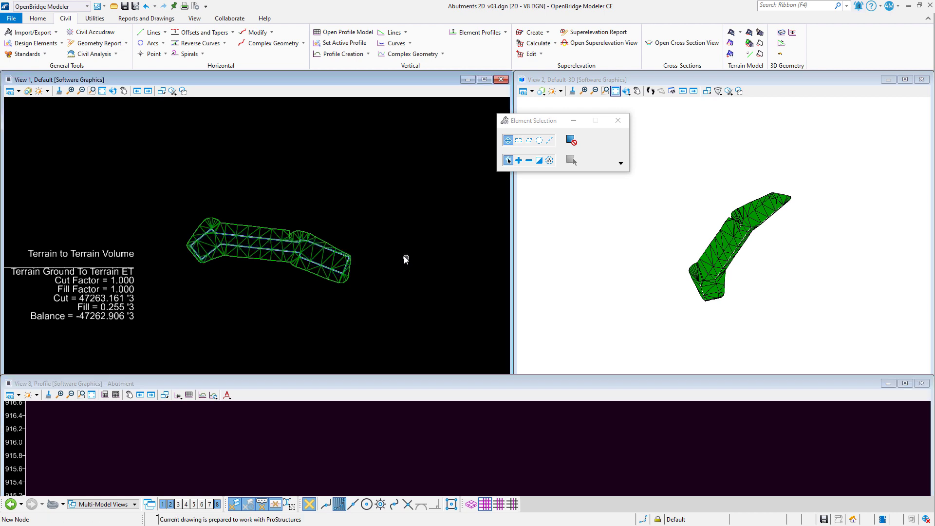
{"action": "left_click", "coordinate": [922, 384]}
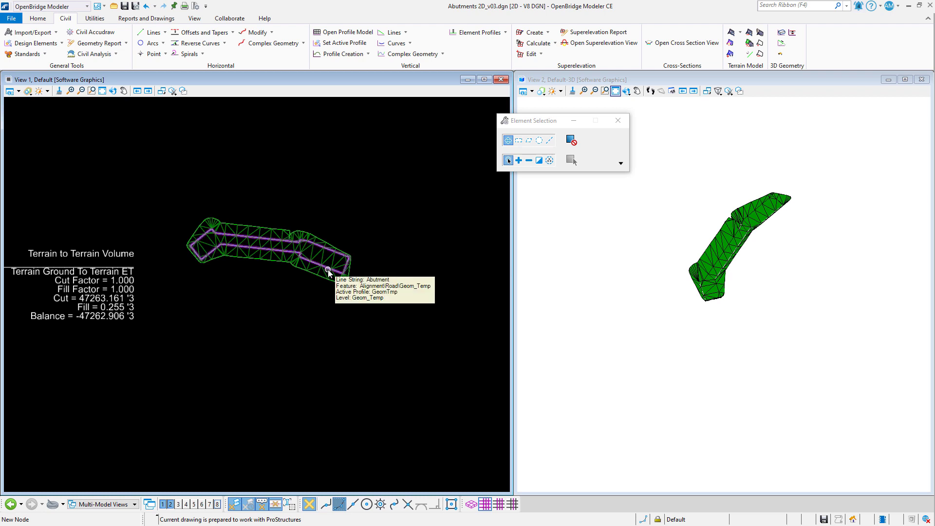
Reopen the abutment outline's profile model in View 8 to check the changed elevation, and close that view.
{"action": "left_click", "coordinate": [342, 276]}
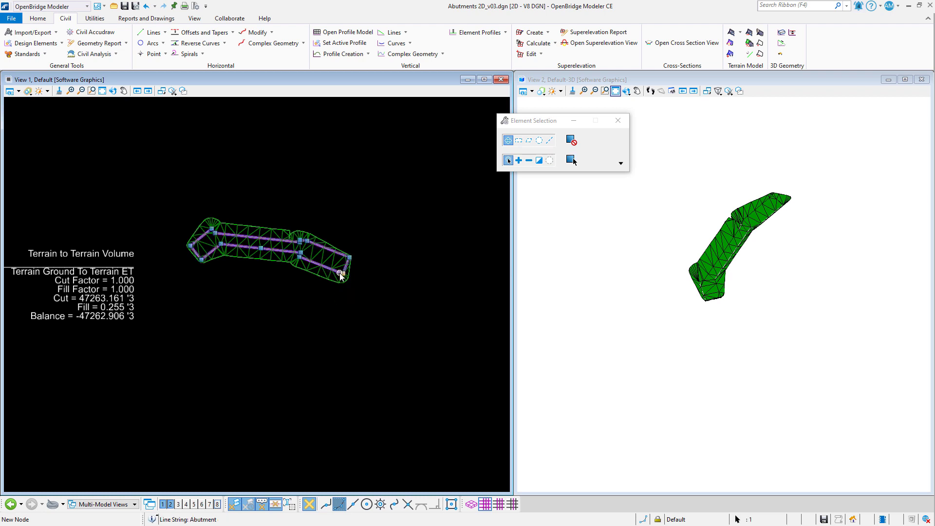
{"action": "left_click", "coordinate": [367, 268]}
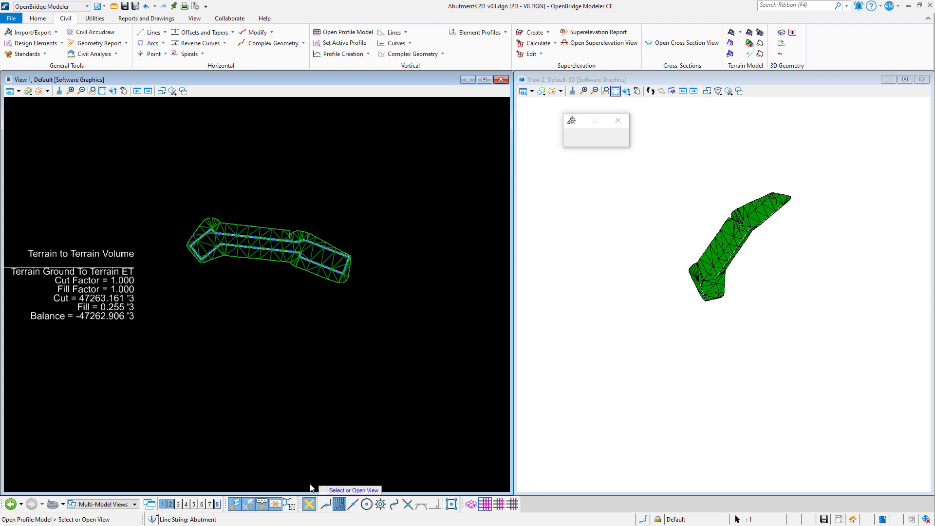
{"action": "left_click", "coordinate": [218, 504]}
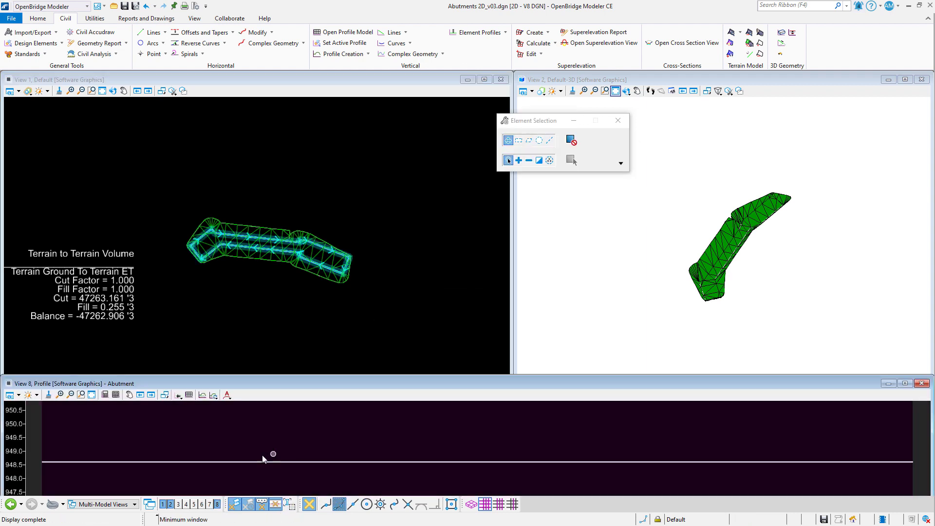
{"action": "left_click", "coordinate": [922, 384]}
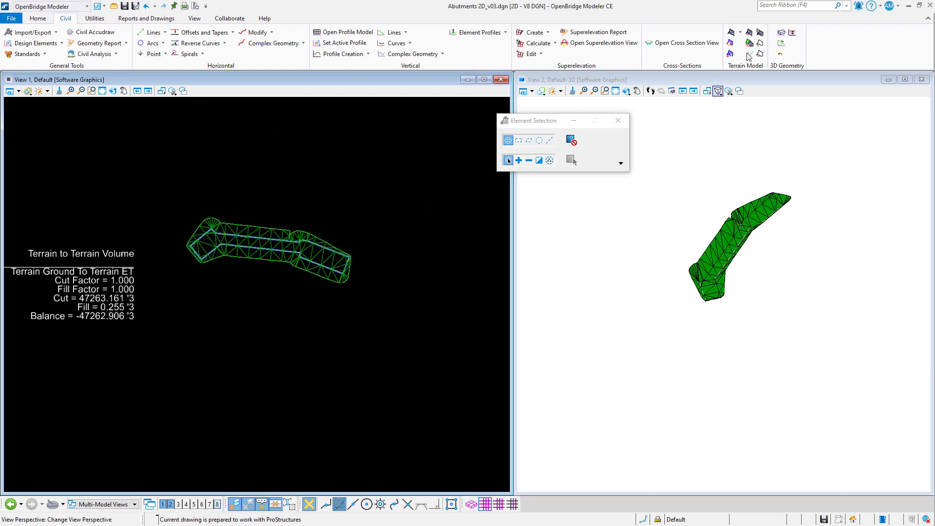
Set up a Terrain Model To Terrain Model volume analysis from the surrounding ground terrain to the abutment excavation terrain.
{"action": "left_click", "coordinate": [782, 44]}
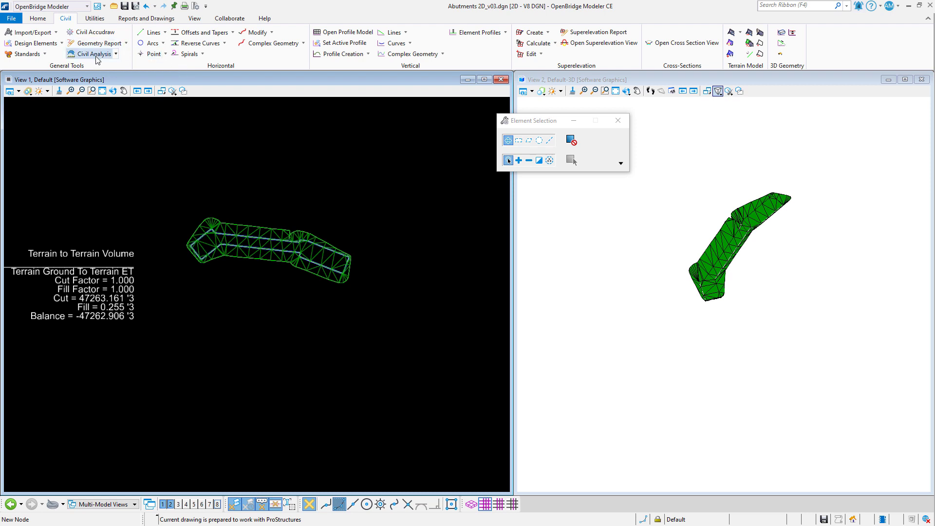
{"action": "left_click", "coordinate": [116, 54]}
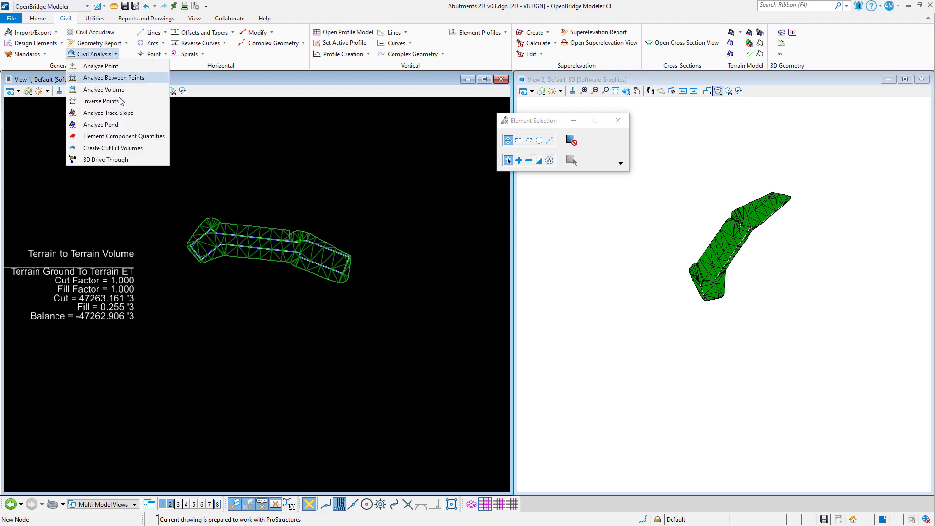
{"action": "left_click", "coordinate": [120, 89]}
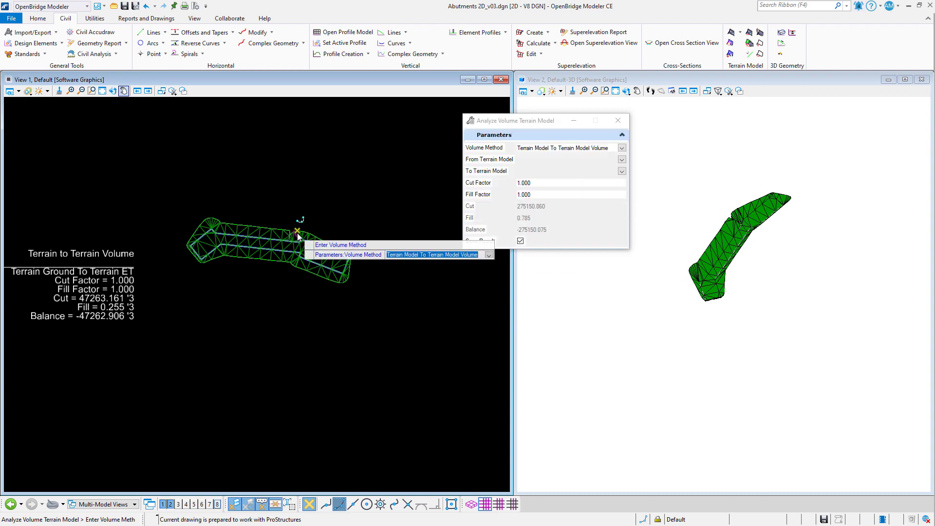
{"action": "left_click", "coordinate": [322, 207]}
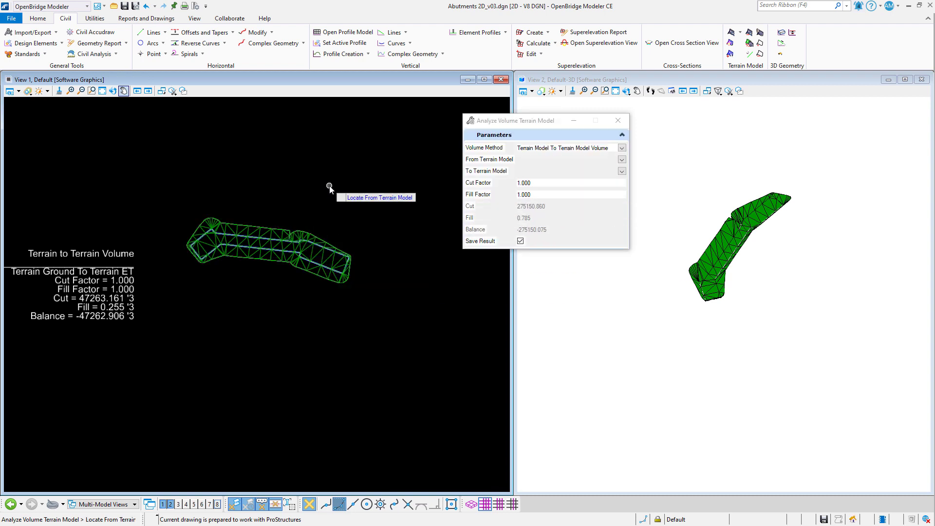
{"action": "scroll", "coordinate": [317, 309], "scroll_direction": "down", "scroll_amount": 3}
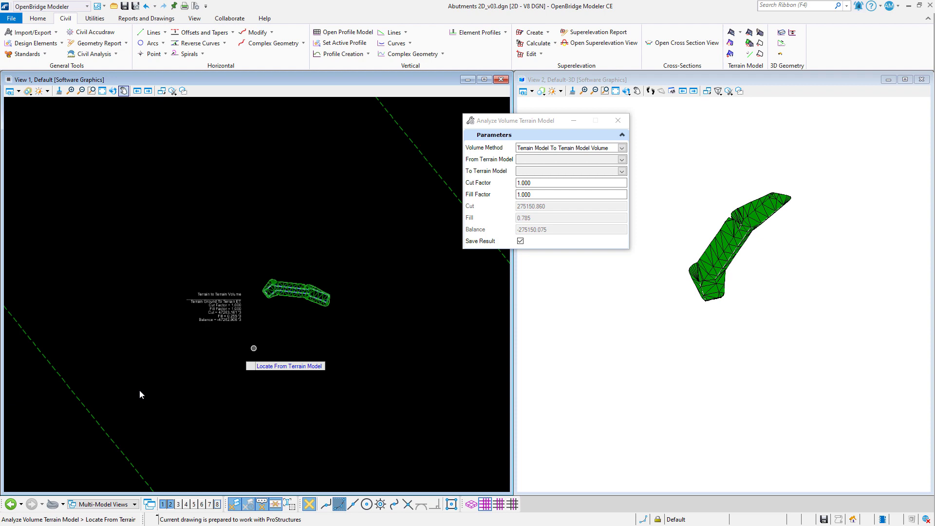
{"action": "left_click", "coordinate": [84, 411]}
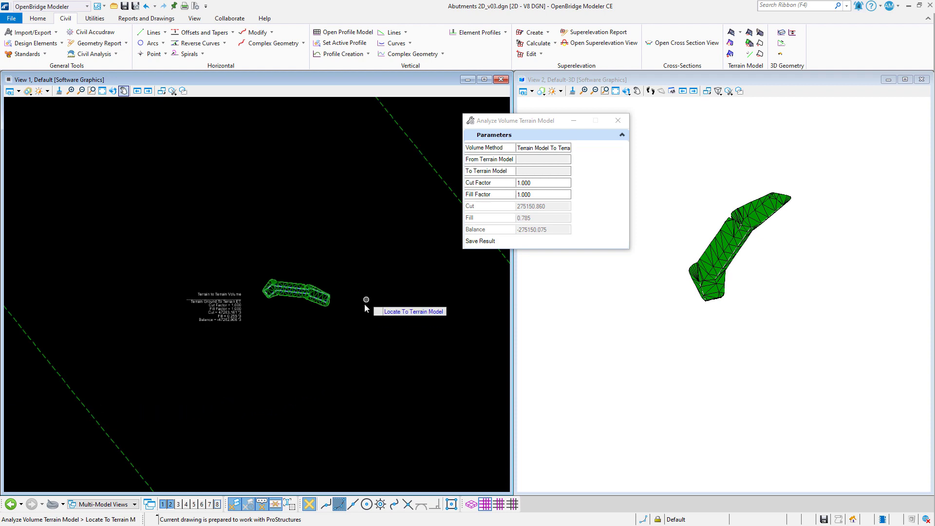
{"action": "scroll", "coordinate": [364, 304], "scroll_direction": "up", "scroll_amount": 2}
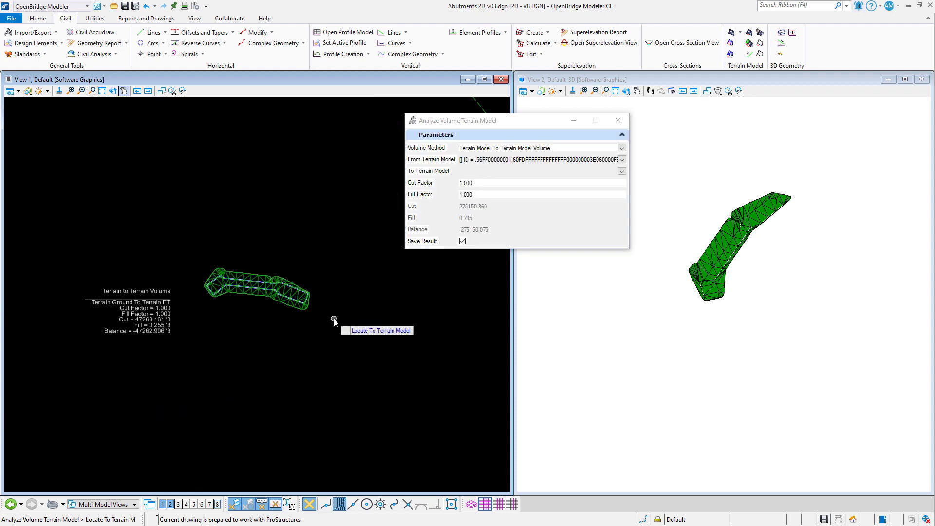
{"action": "left_click", "coordinate": [724, 299]}
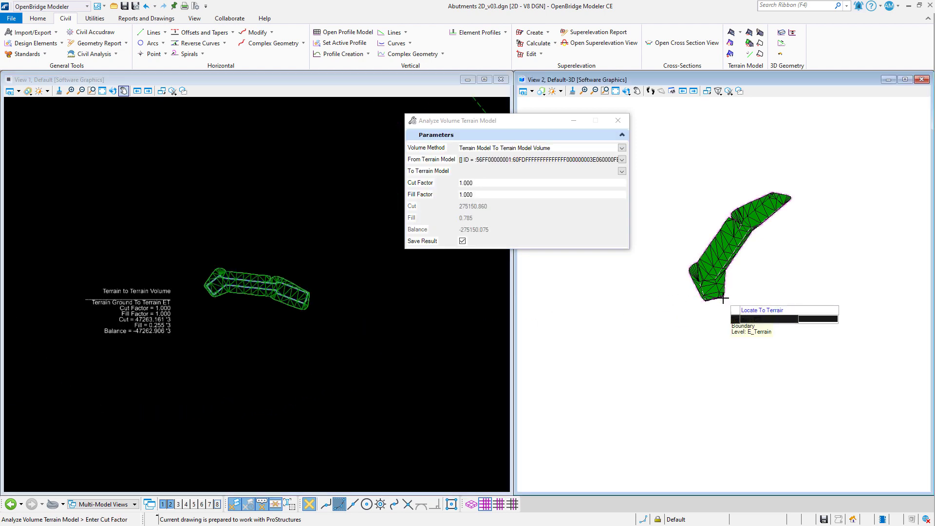
Calculate the volume with cut and fill factors of 1.000 and try to place the results text below the excavation terrain.
{"action": "left_click", "coordinate": [319, 365]}
{"action": "left_click", "coordinate": [316, 368]}
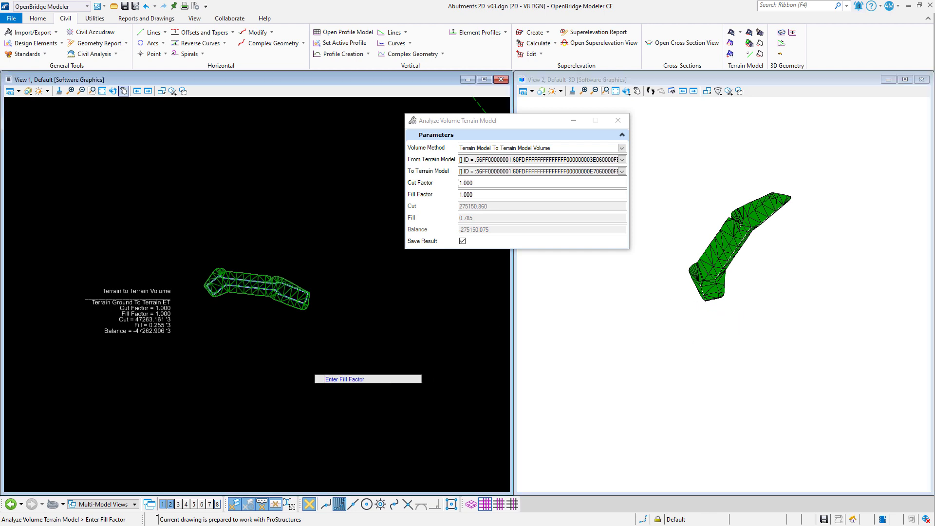
{"action": "right_click", "coordinate": [282, 342]}
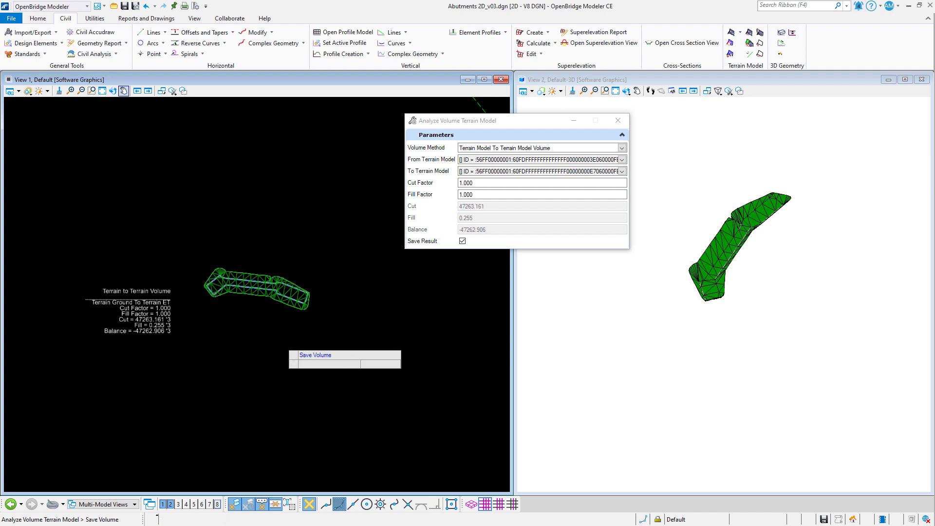
{"action": "left_click", "coordinate": [285, 346]}
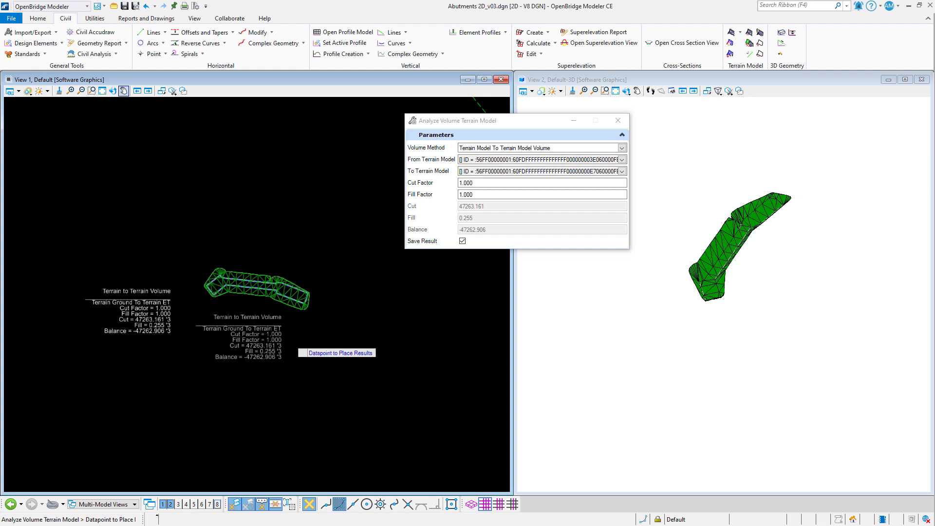
{"action": "left_click", "coordinate": [291, 347]}
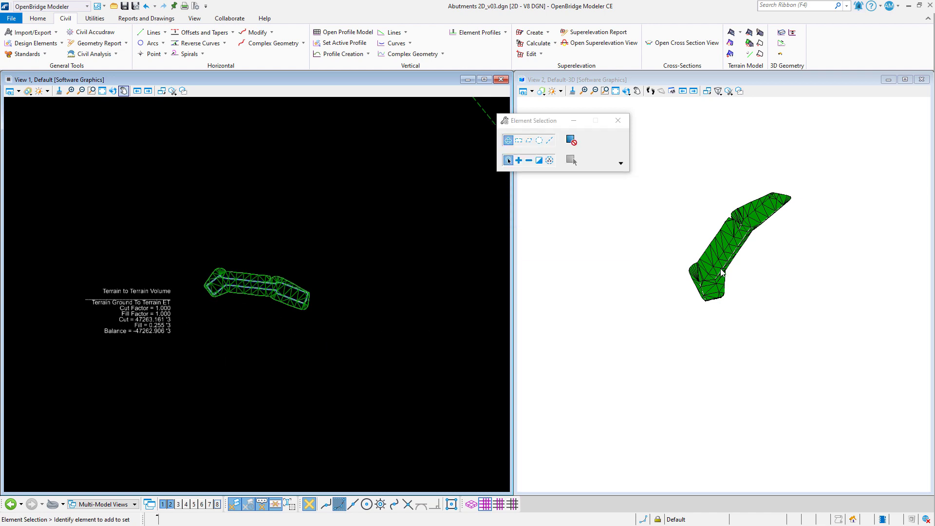
Examine the abutment excavation terrain's shape and side slopes from different angles in View 2.
{"action": "scroll", "coordinate": [723, 273], "scroll_direction": "down", "scroll_amount": 1}
{"action": "scroll", "coordinate": [307, 265], "scroll_direction": "down", "scroll_amount": 2}
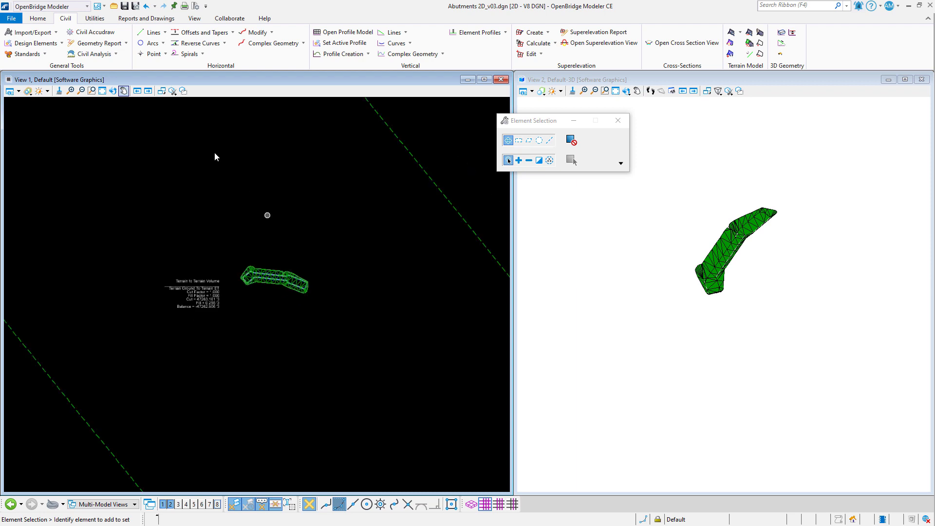
{"action": "scroll", "coordinate": [741, 221], "scroll_direction": "down", "scroll_amount": 1}
{"action": "scroll", "coordinate": [782, 231], "scroll_direction": "up", "scroll_amount": 2}
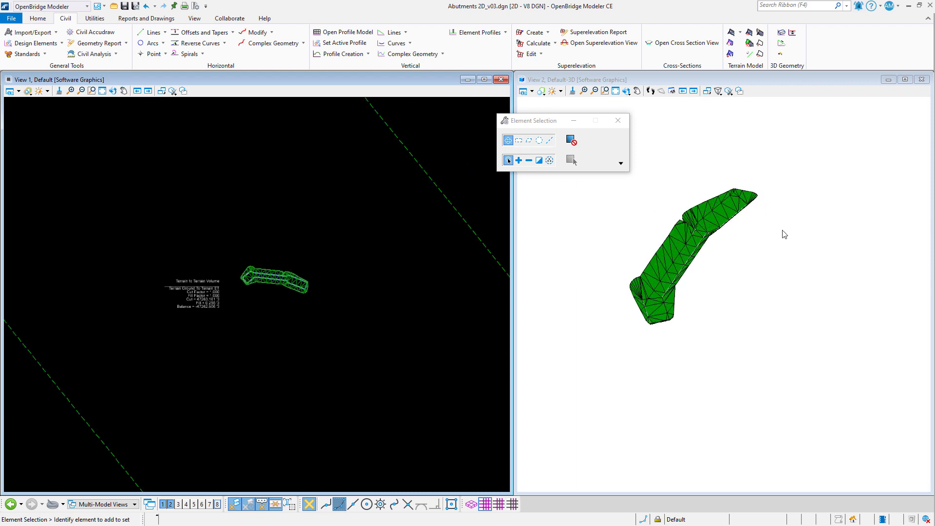
{"action": "scroll", "coordinate": [668, 236], "scroll_direction": "up", "scroll_amount": 1}
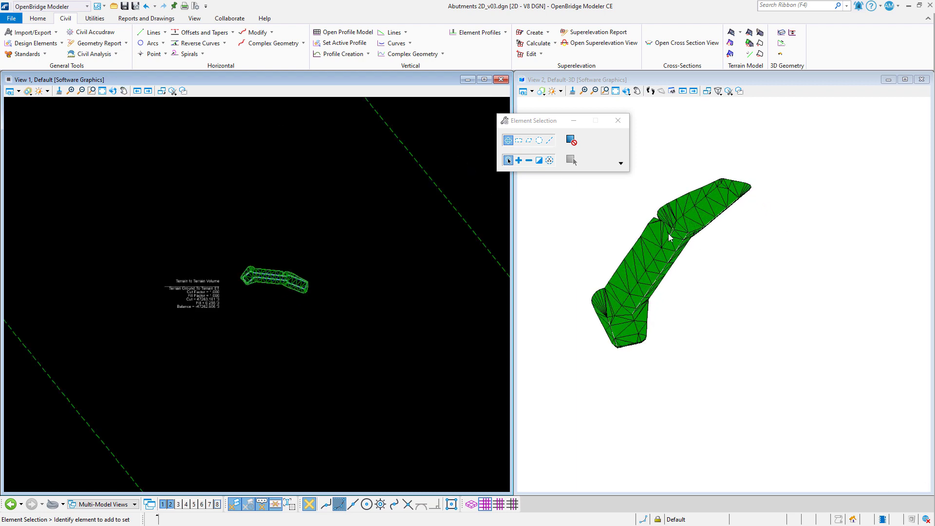
{"action": "left_click", "coordinate": [625, 91]}
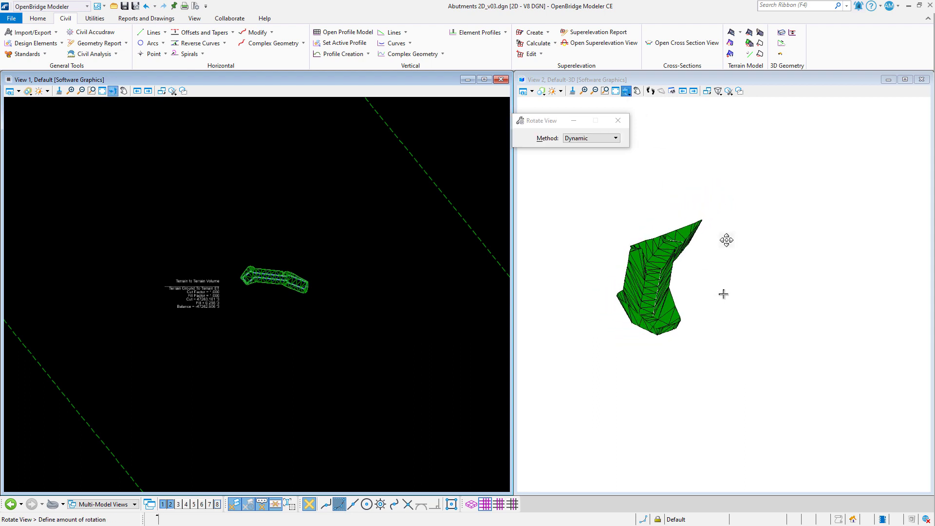
{"action": "left_click", "coordinate": [665, 236]}
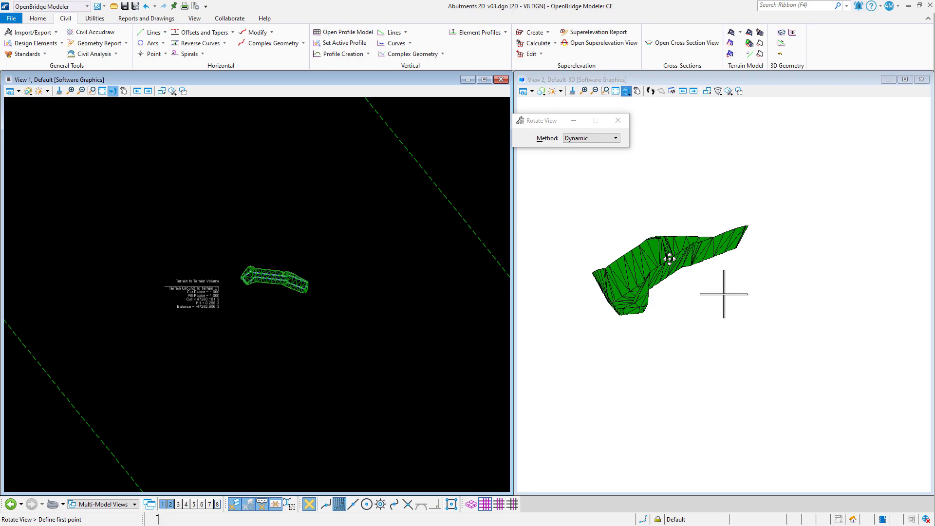